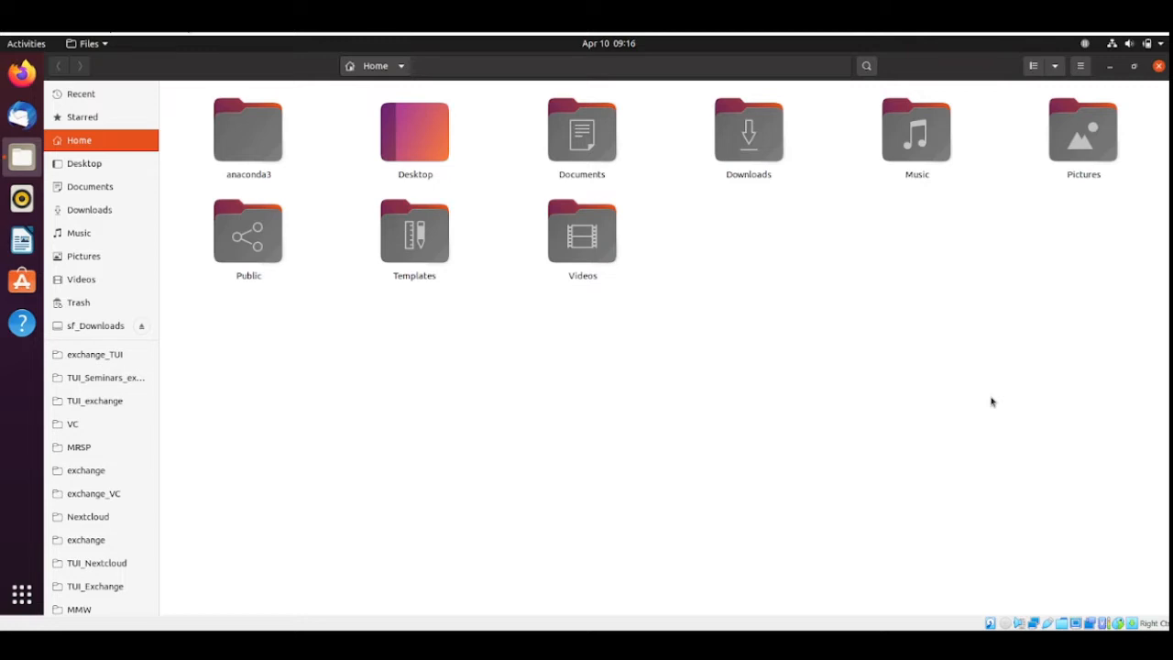
Create a new folder named TUI_Seminars in the Home directory.
{"action": "right_click", "coordinate": [749, 366]}
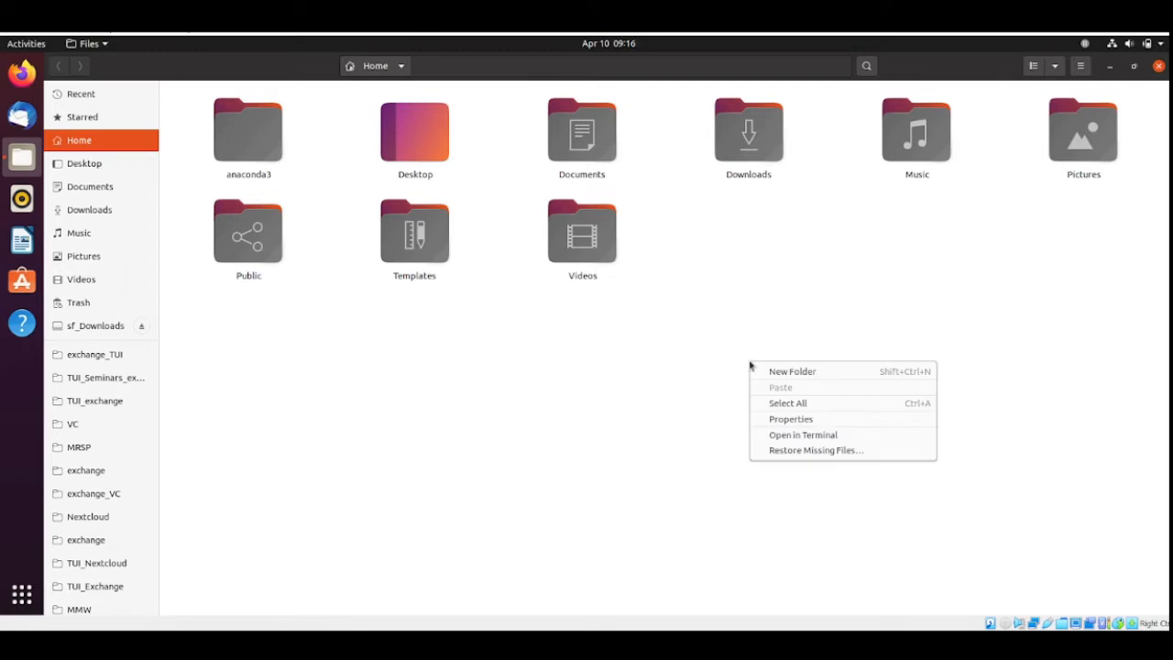
{"action": "left_click", "coordinate": [775, 371]}
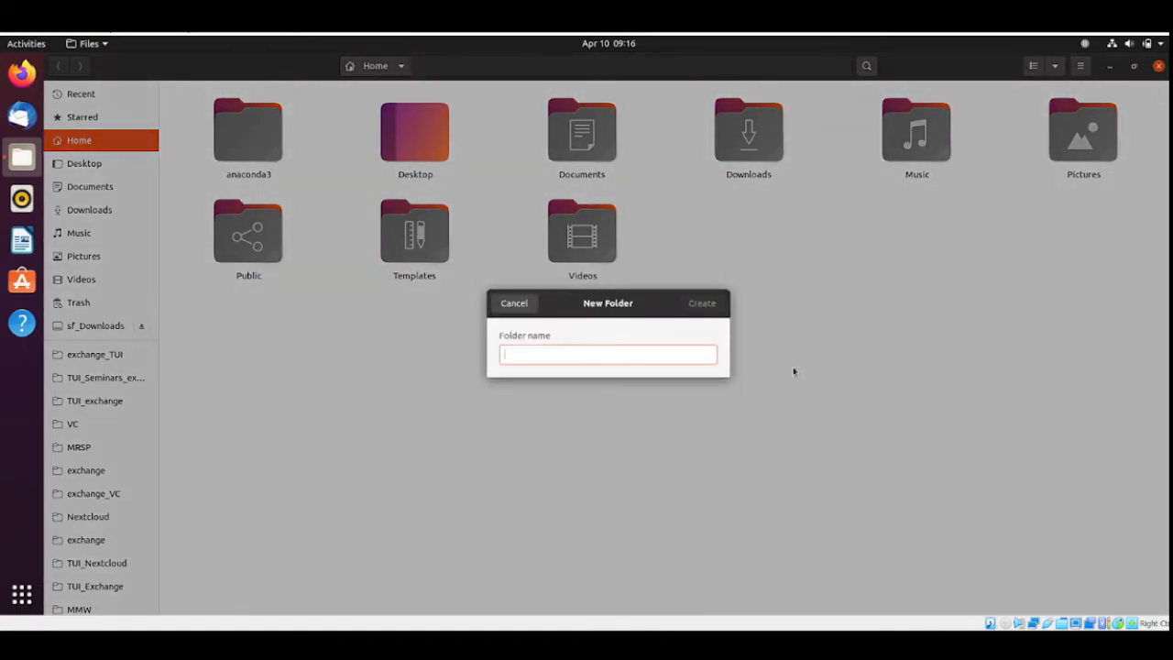
{"action": "type", "text": "TU"}
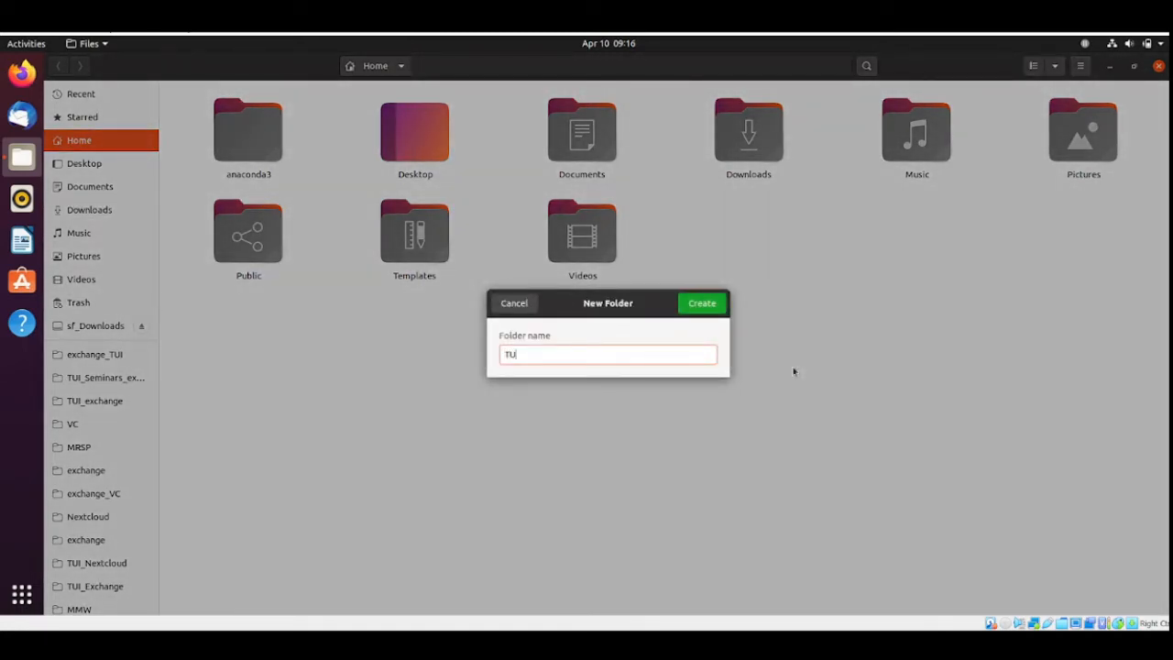
{"action": "type", "text": "I_Seminars"}
{"action": "key", "text": "Return"}
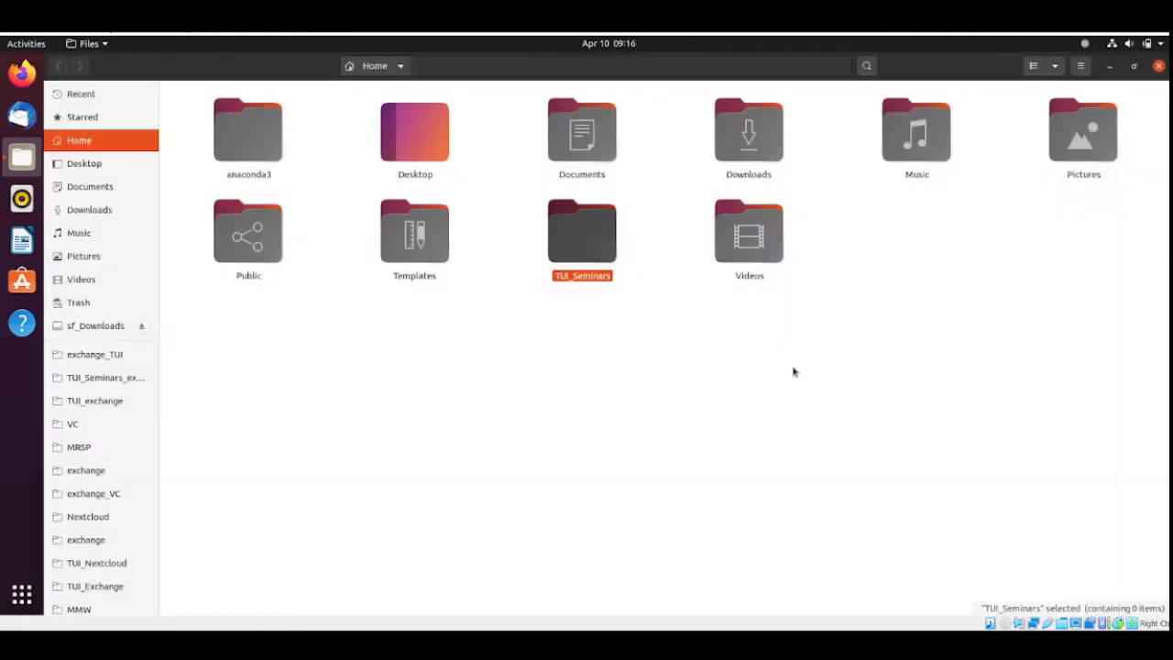
Open TUI_Seminars and create a subfolder named TUI_Exchange inside it.
{"action": "double_click", "coordinate": [581, 256]}
{"action": "right_click", "coordinate": [380, 320]}
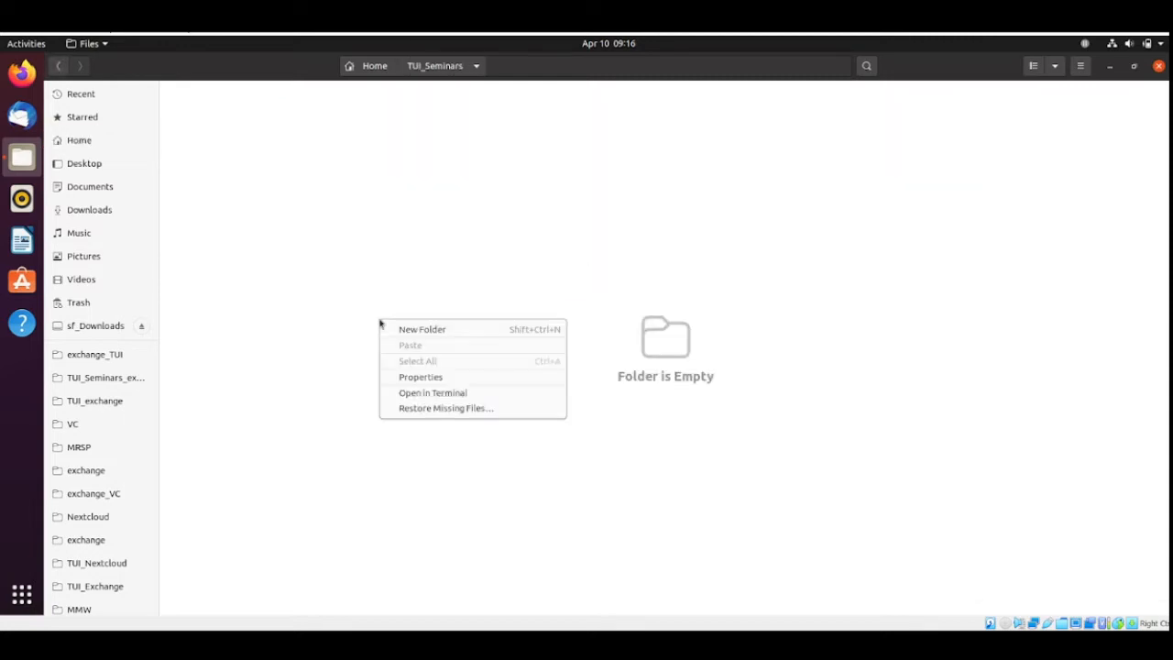
{"action": "left_click", "coordinate": [415, 330]}
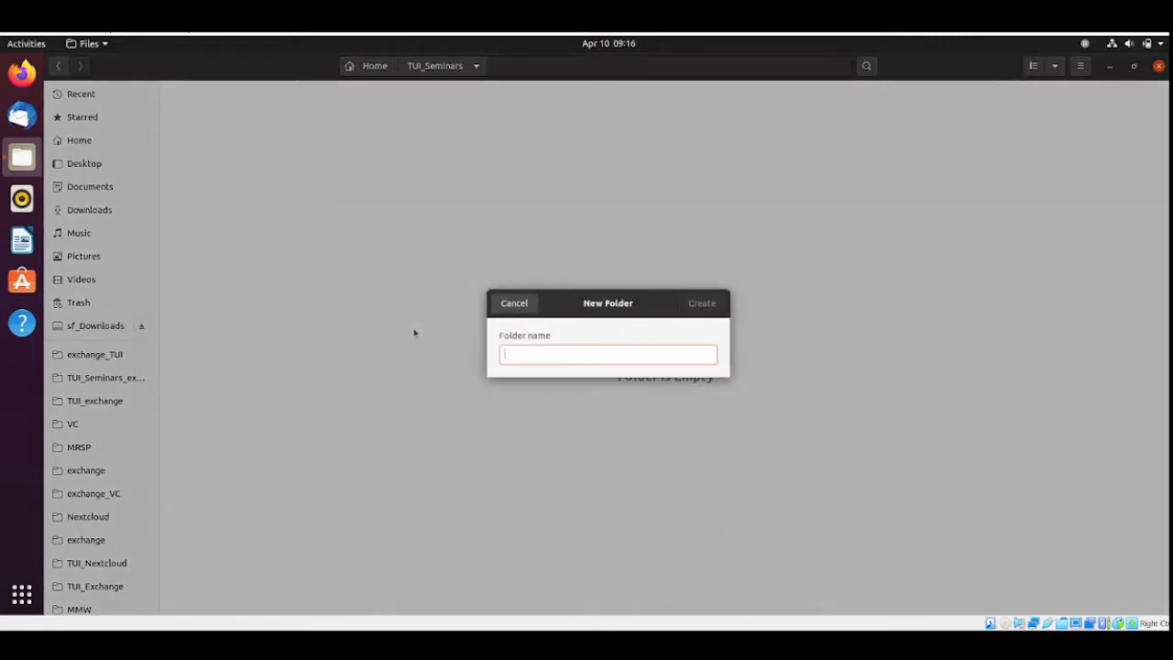
{"action": "type", "text": "TUI"}
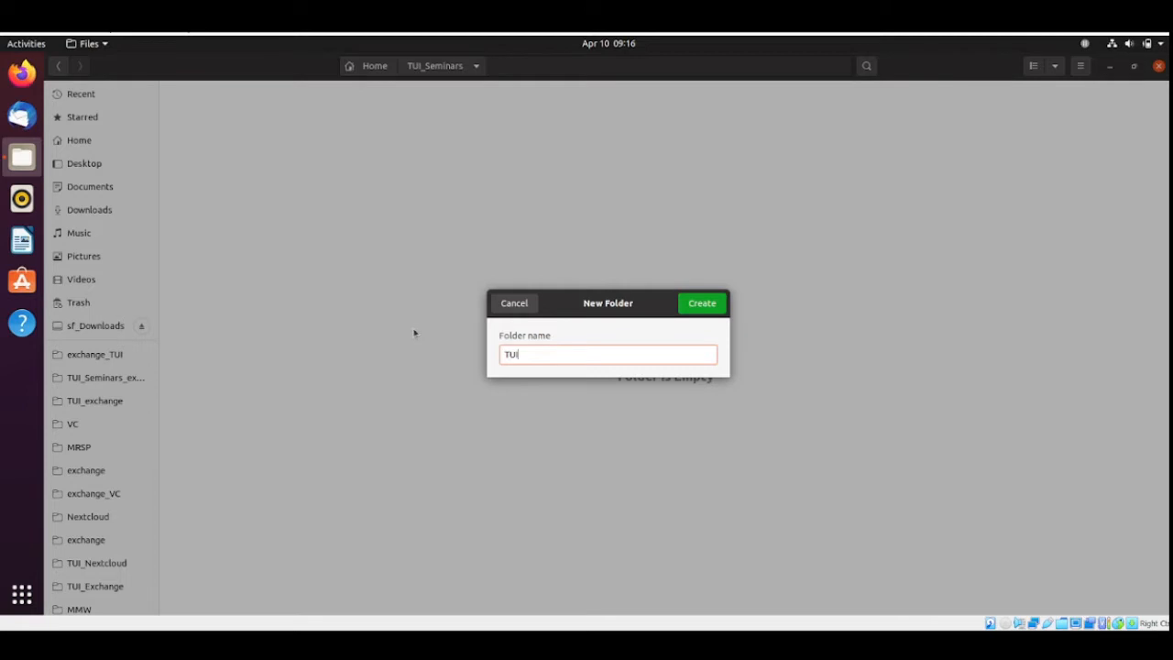
{"action": "type", "text": "_Exchange"}
{"action": "key", "text": "Return"}
Open TUI_Exchange and create a subfolder named MMW inside it.
{"action": "double_click", "coordinate": [310, 147]}
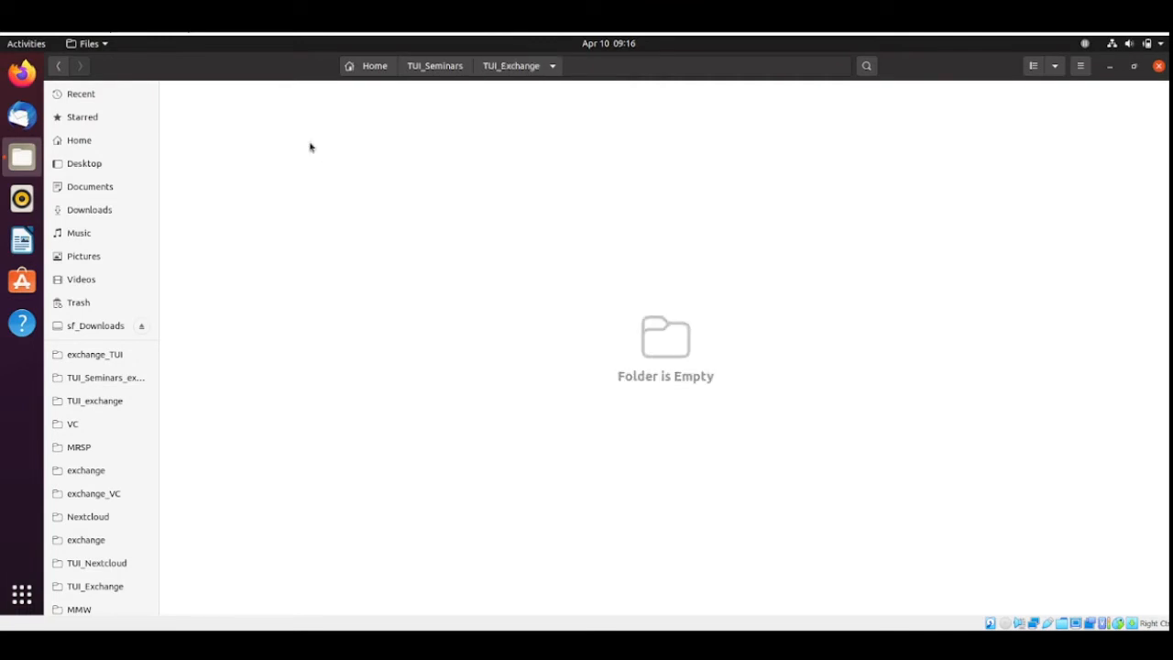
{"action": "right_click", "coordinate": [309, 182]}
{"action": "left_click", "coordinate": [348, 192]}
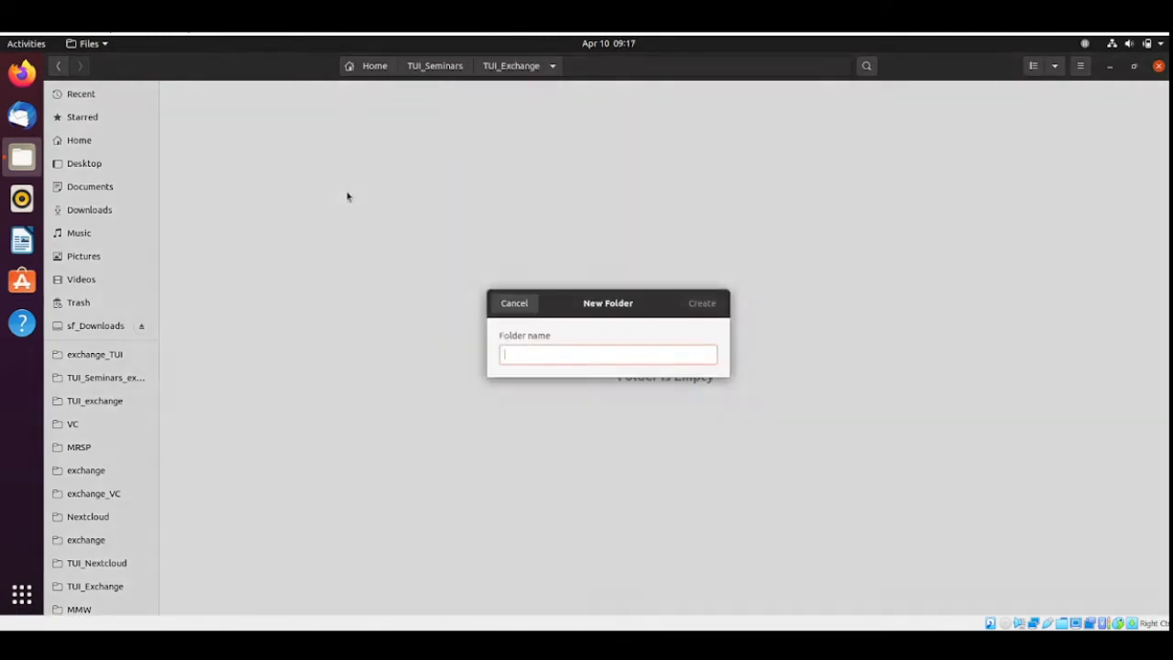
{"action": "type", "text": "MMW"}
Go back to Home and walk through the new folder structure from TUI_Seminars through TUI_Exchange into MMW.
{"action": "left_click", "coordinate": [434, 65]}
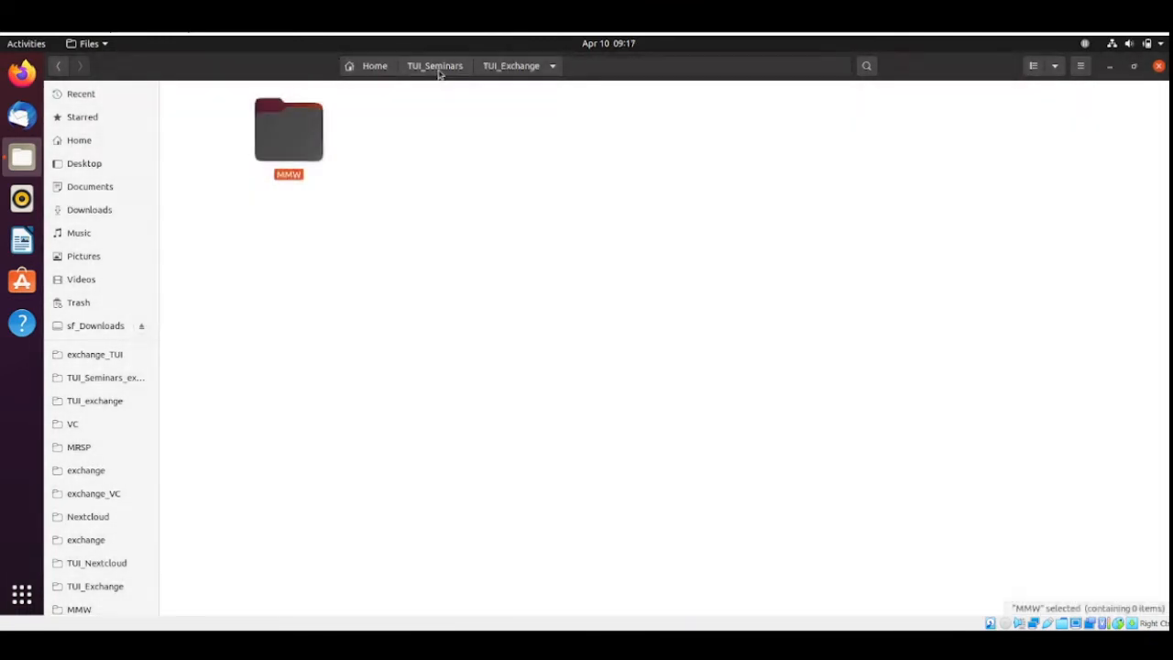
{"action": "left_click", "coordinate": [375, 65]}
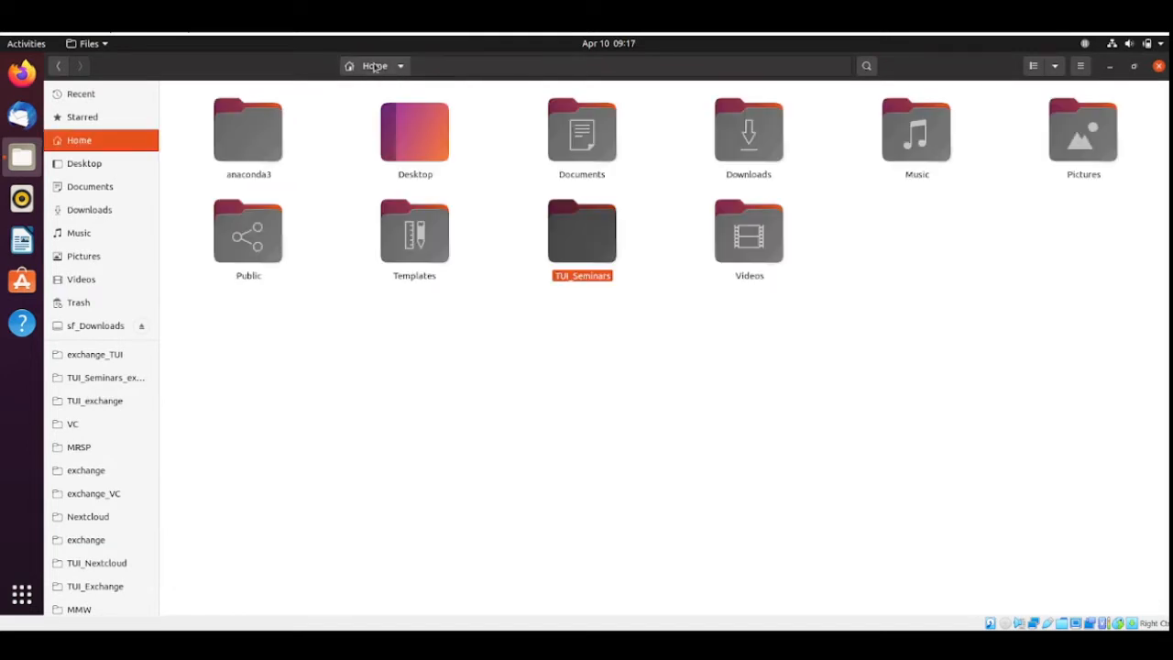
{"action": "double_click", "coordinate": [582, 238]}
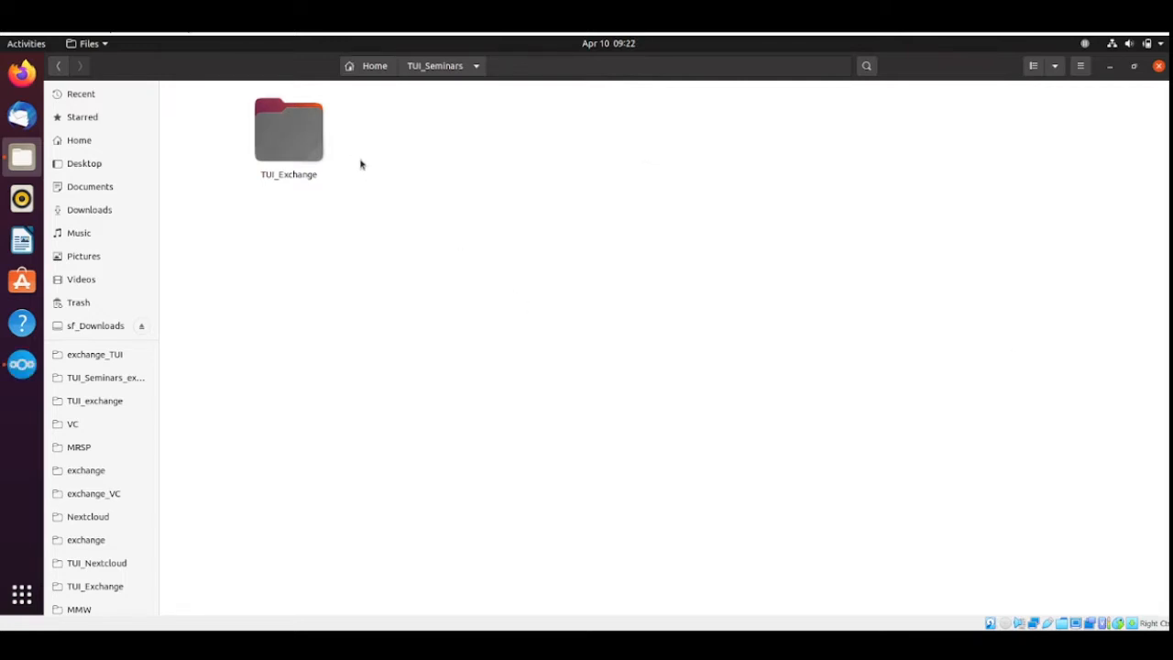
{"action": "double_click", "coordinate": [306, 138]}
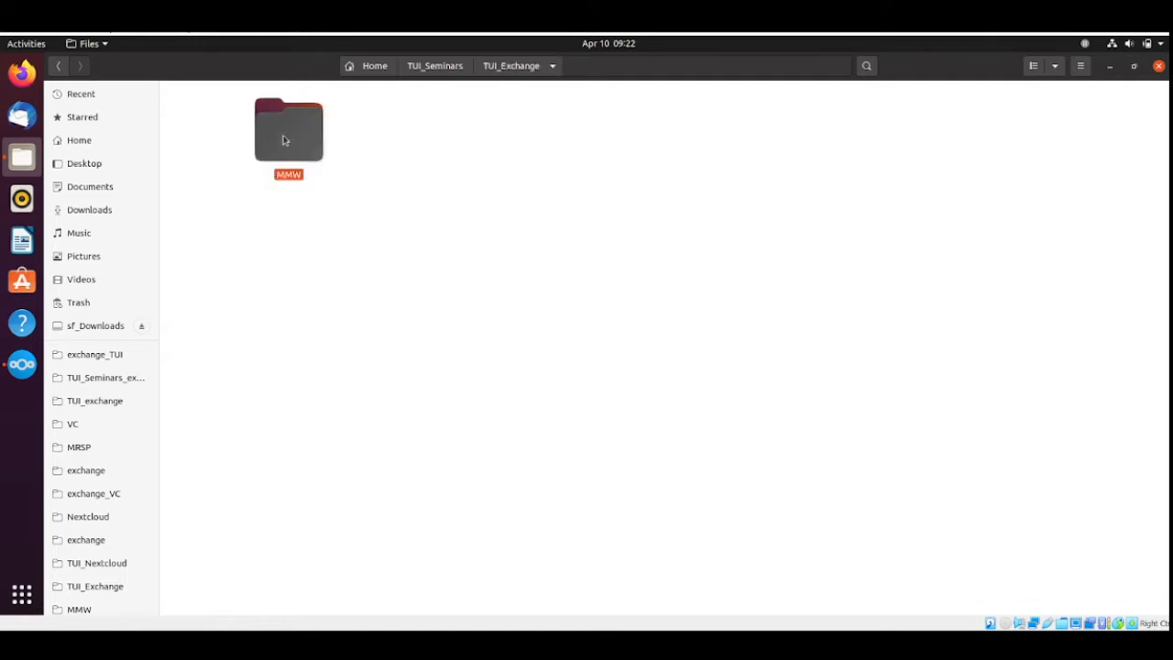
{"action": "double_click", "coordinate": [284, 140]}
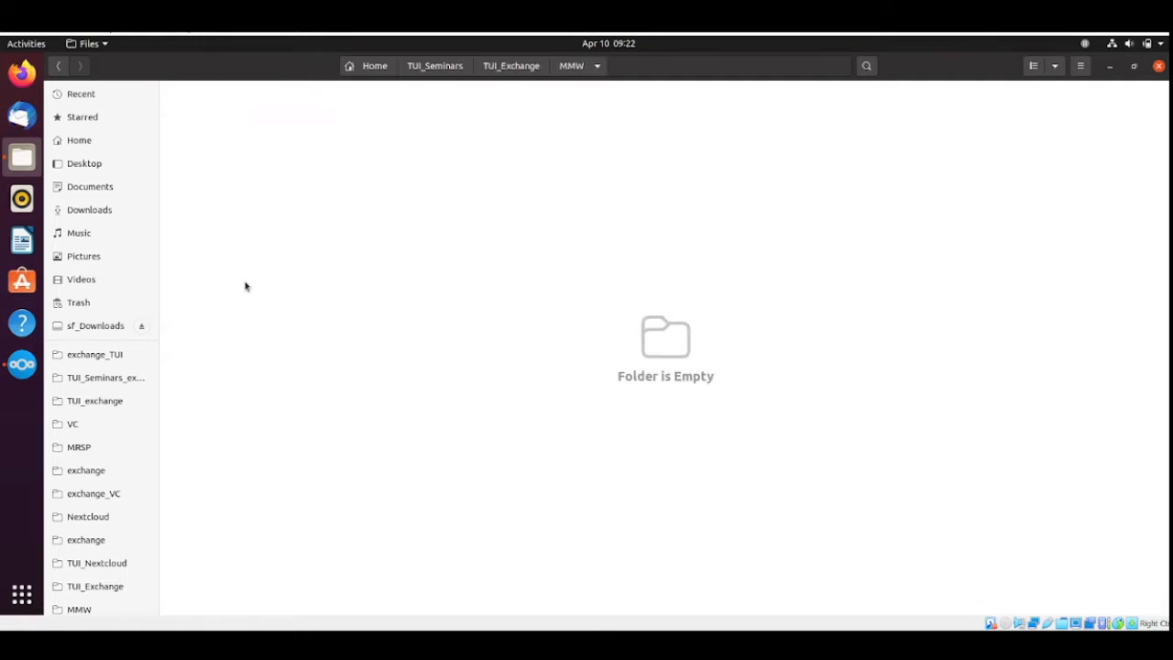
Switch to the Nextcloud desktop client, finding it through the application search, and open its account settings.
{"action": "left_click", "coordinate": [22, 365]}
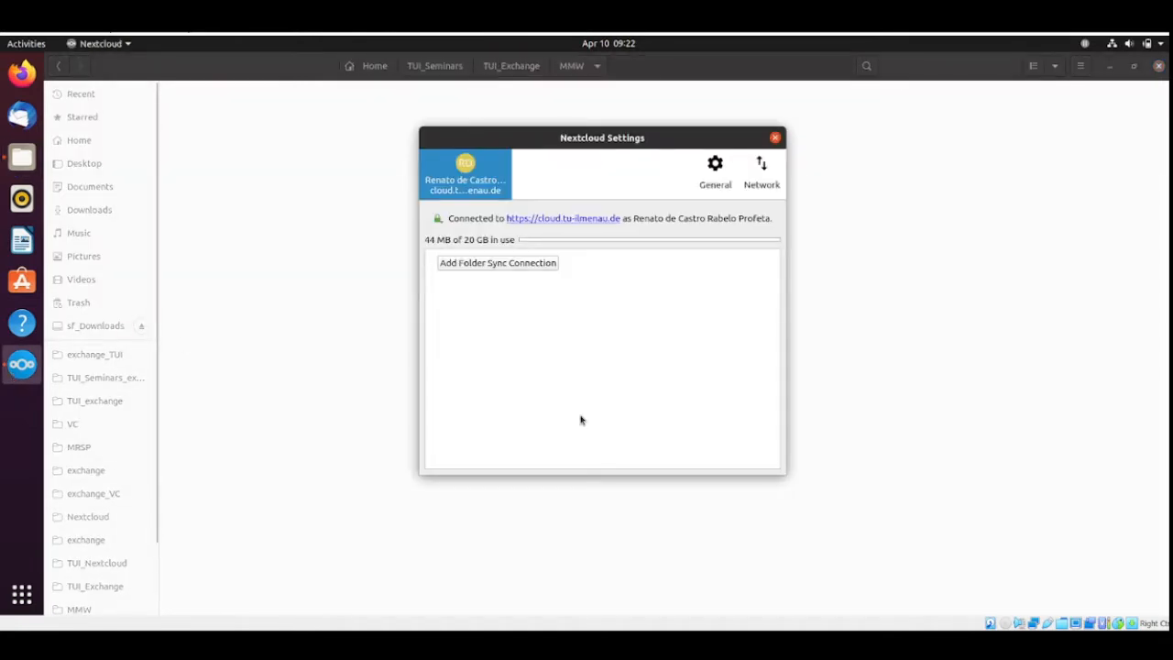
{"action": "left_click", "coordinate": [39, 600]}
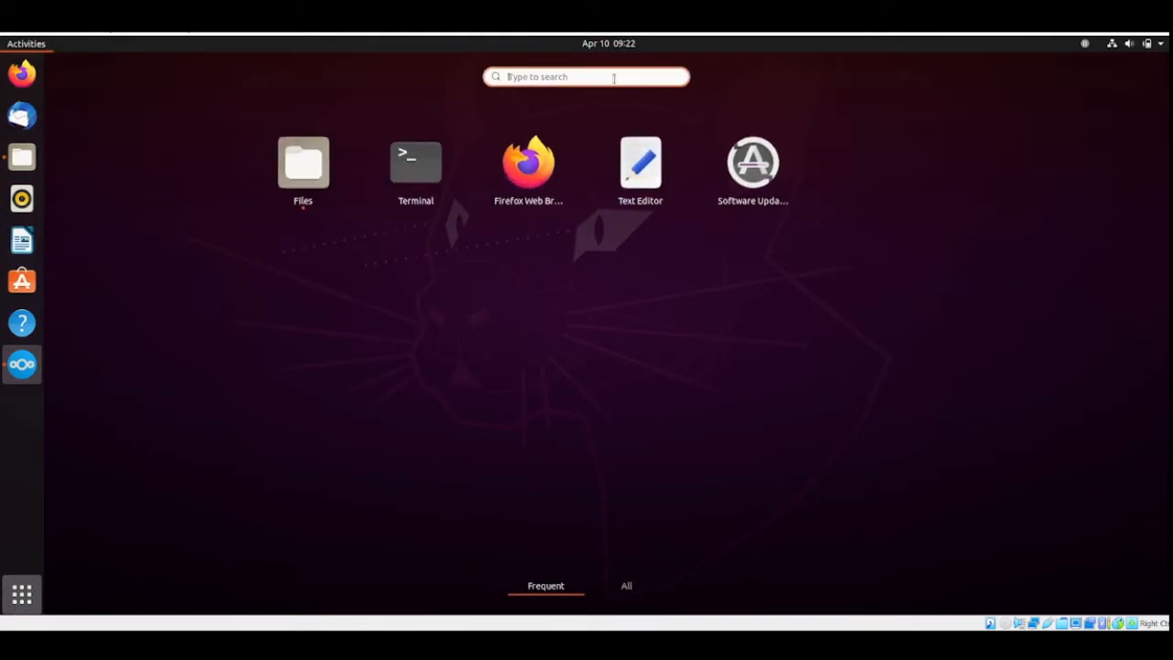
{"action": "type", "text": "next"}
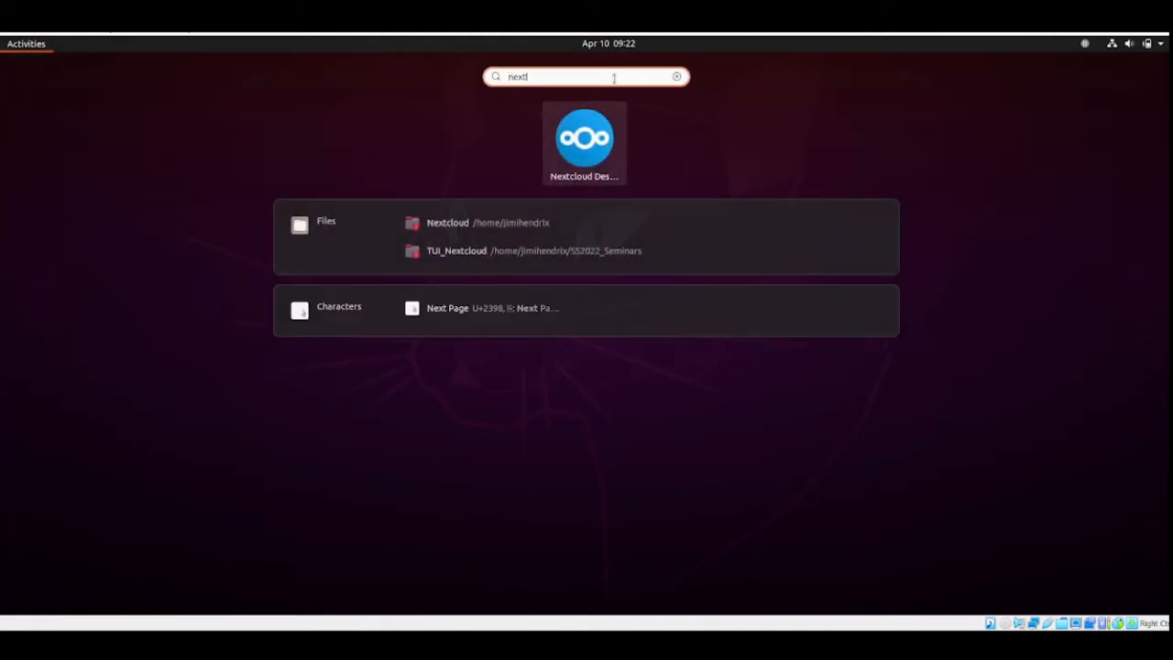
{"action": "left_click", "coordinate": [602, 164]}
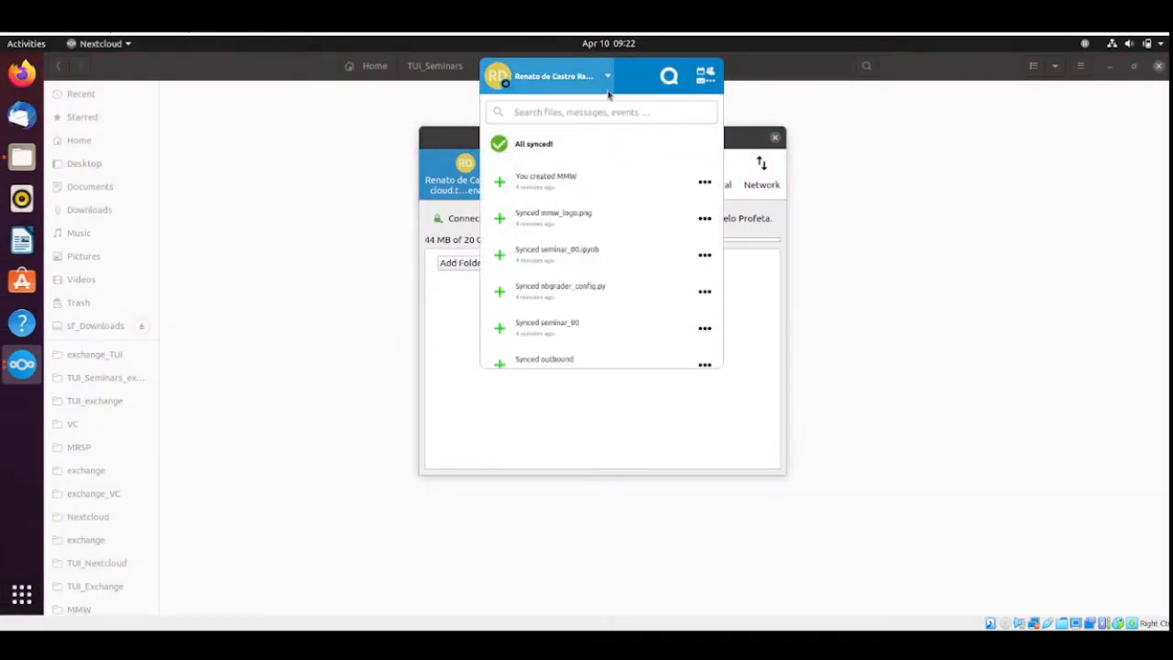
{"action": "left_click", "coordinate": [604, 77]}
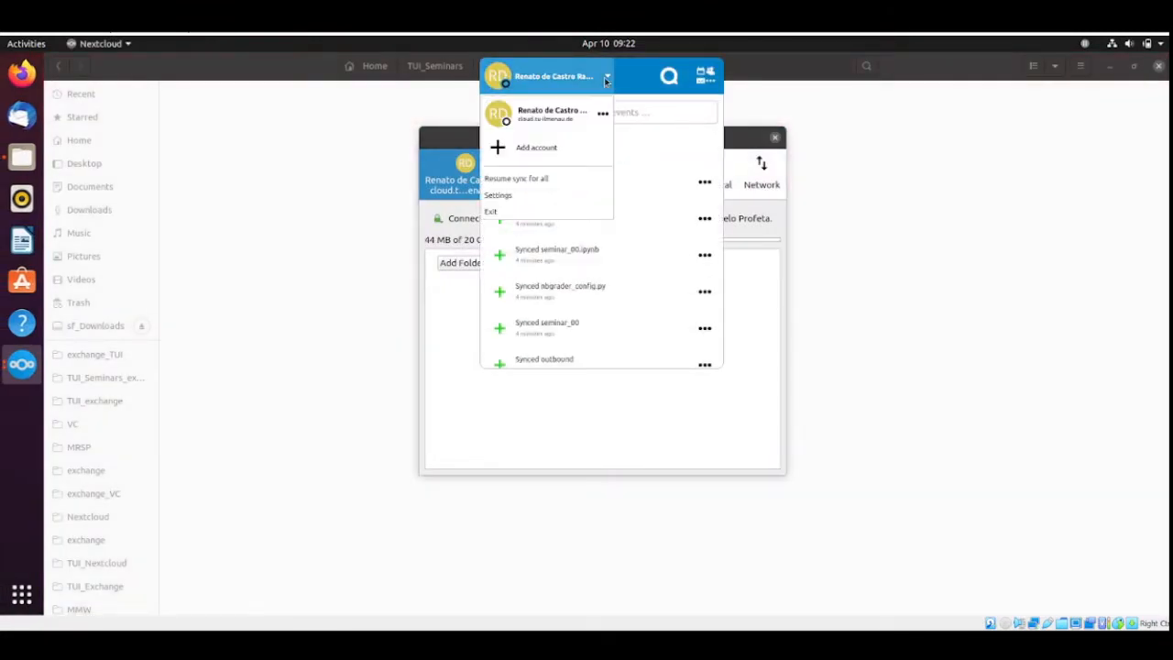
{"action": "left_click", "coordinate": [503, 200]}
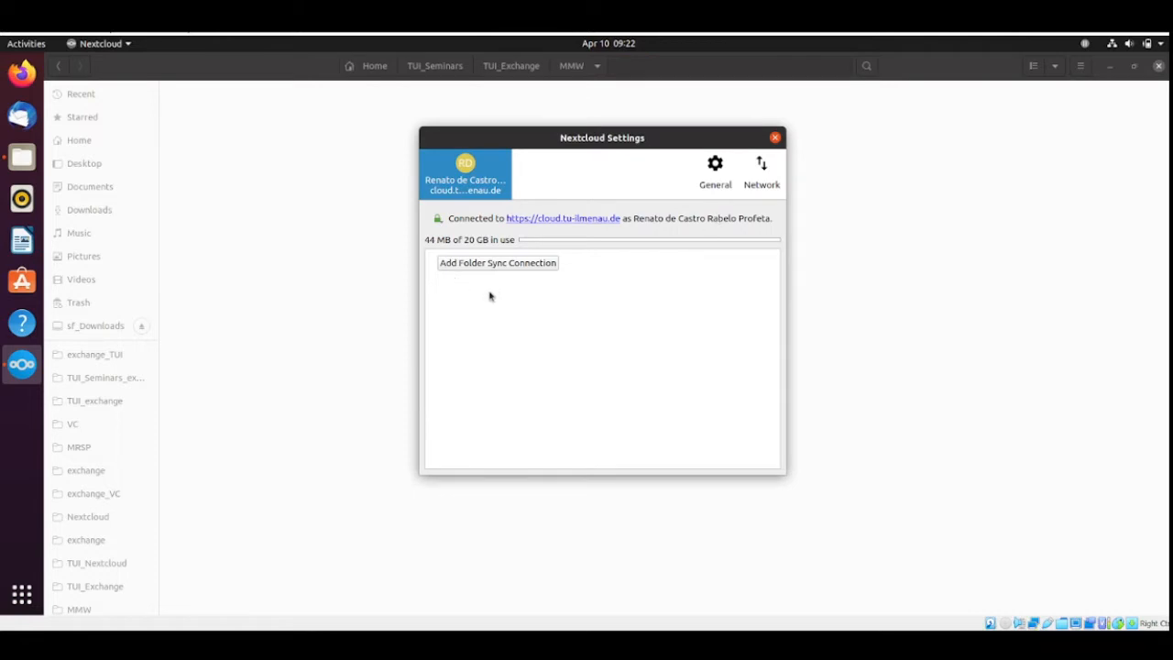
Start a new folder sync connection with TUI_Seminars/TUI_Exchange/MMW in the home directory as the local folder.
{"action": "left_click", "coordinate": [506, 263]}
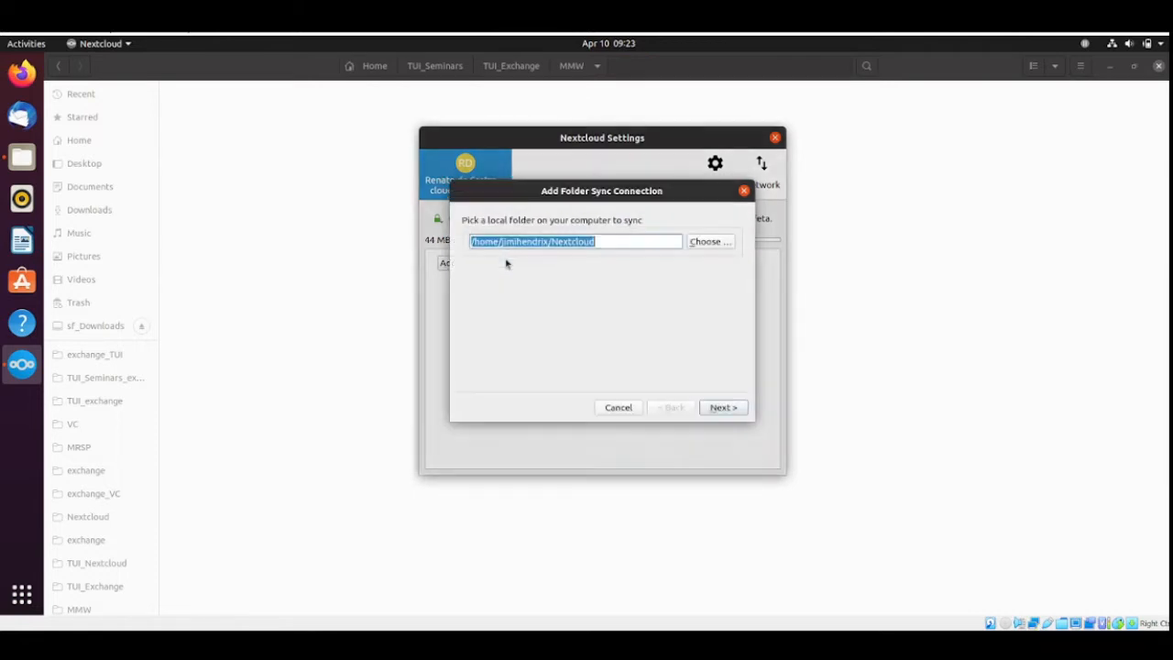
{"action": "left_click", "coordinate": [709, 244]}
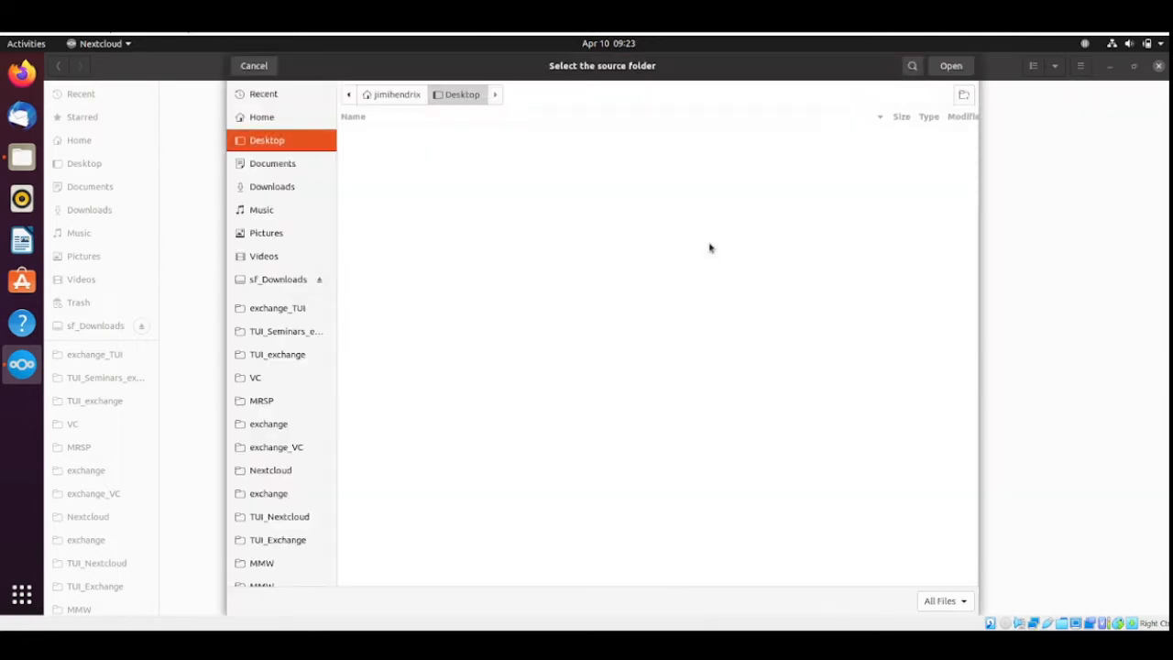
{"action": "left_click", "coordinate": [395, 95]}
{"action": "double_click", "coordinate": [400, 245]}
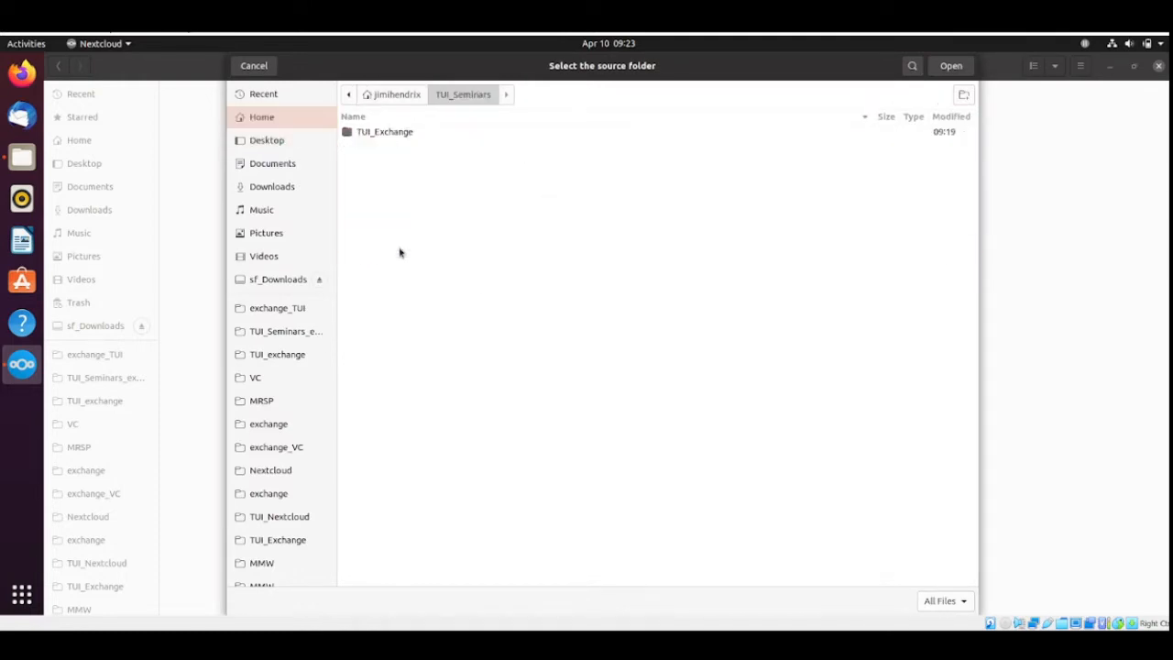
{"action": "double_click", "coordinate": [399, 135]}
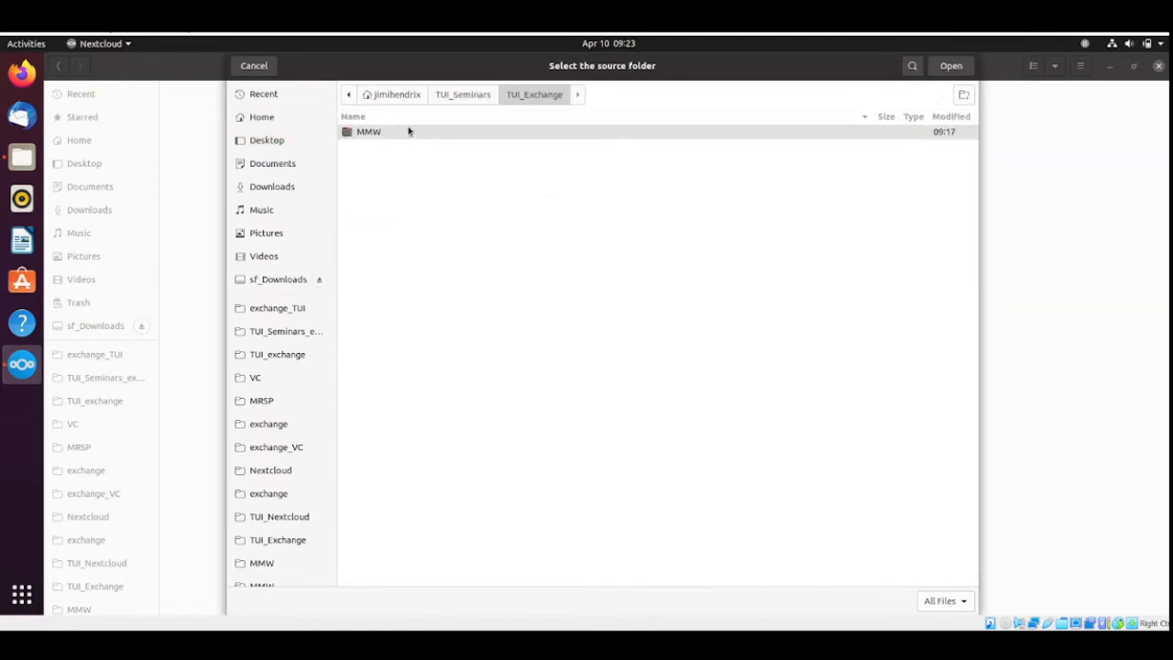
{"action": "left_click", "coordinate": [408, 133]}
{"action": "left_click", "coordinate": [950, 66]}
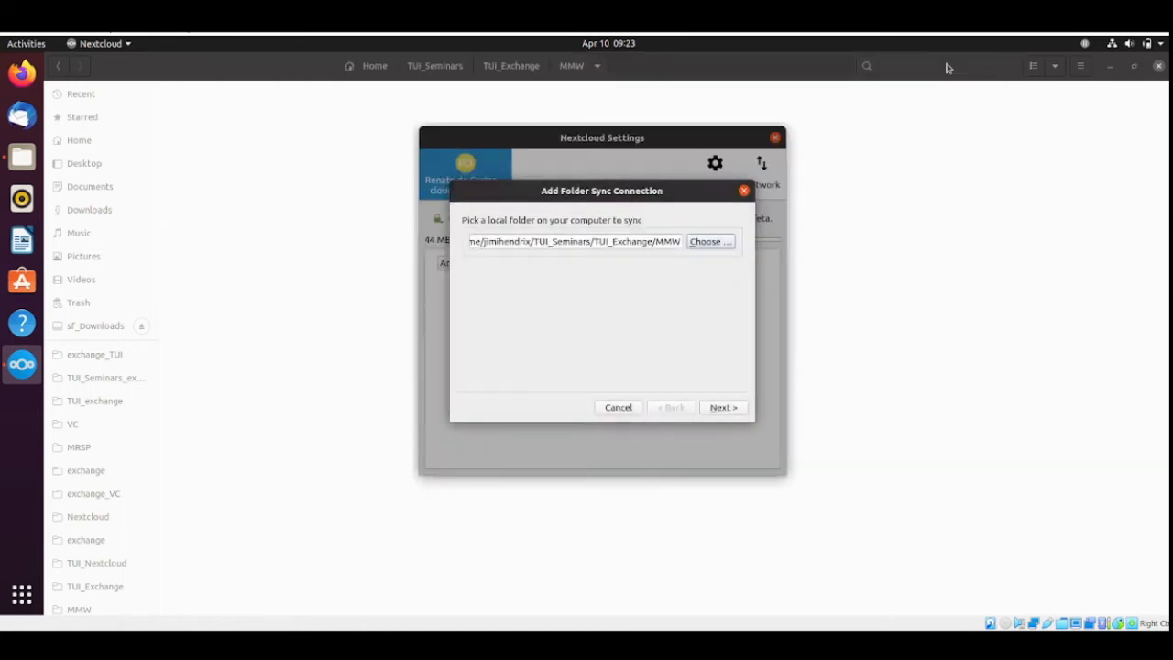
{"action": "left_click", "coordinate": [722, 408]}
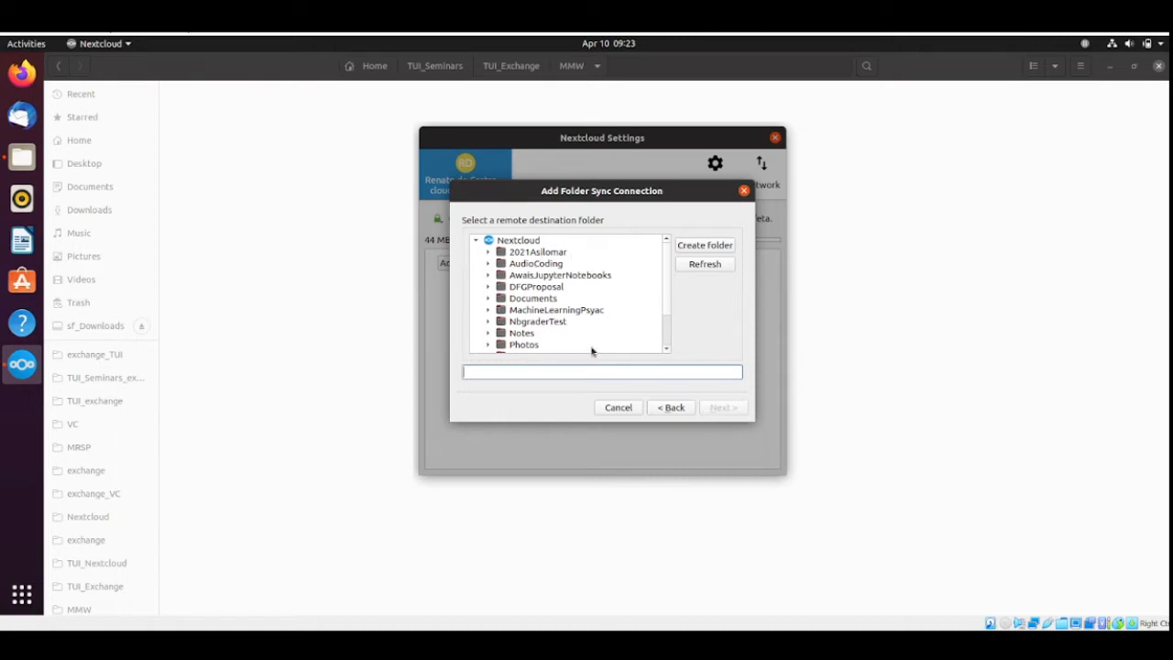
Choose /SS2022_Seminars/exchange/MMW as the remote destination folder of the sync connection.
{"action": "left_click", "coordinate": [667, 261]}
{"action": "left_click_drag", "start_coordinate": [667, 260], "coordinate": [669, 302]}
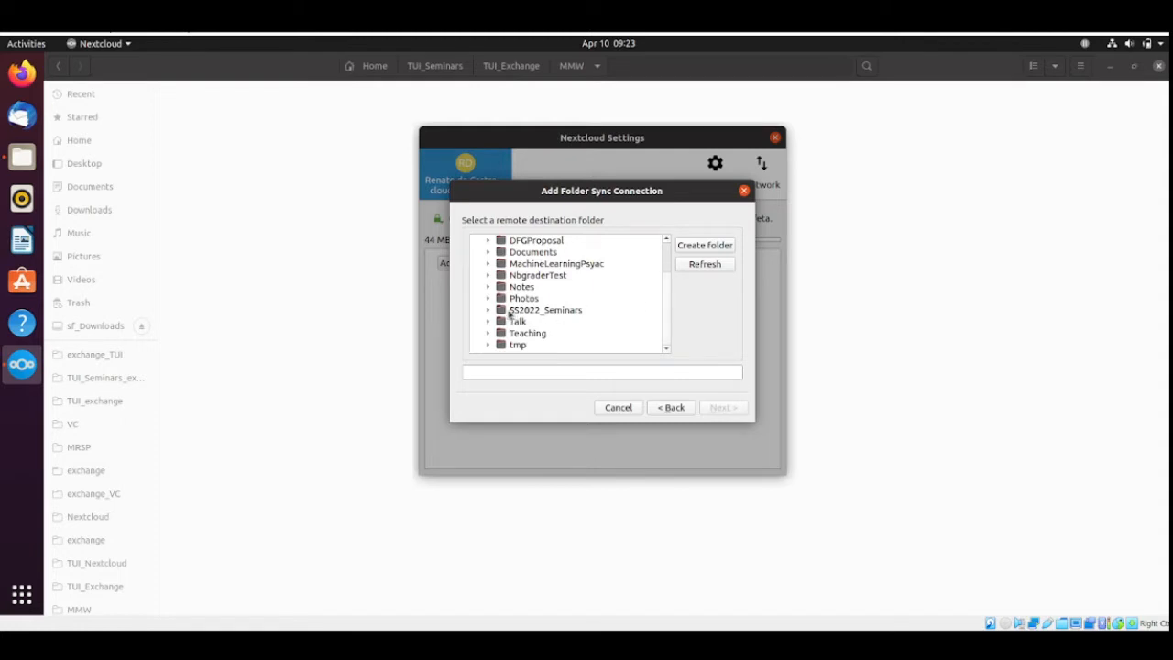
{"action": "left_click", "coordinate": [487, 312]}
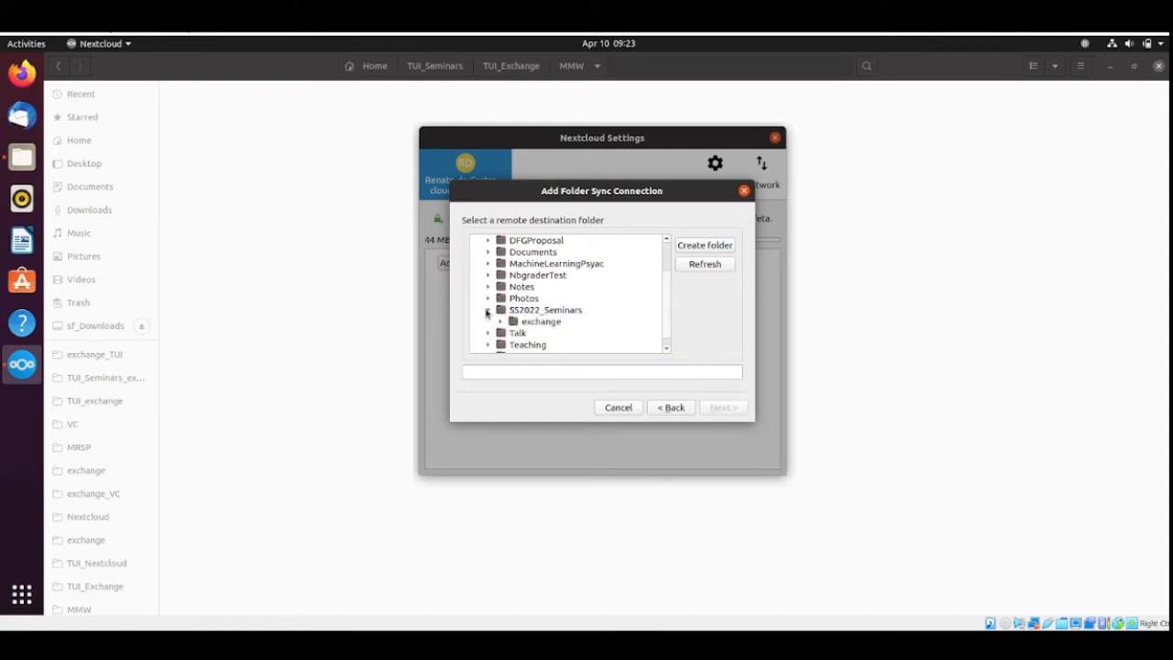
{"action": "left_click_drag", "start_coordinate": [662, 288], "coordinate": [665, 307]}
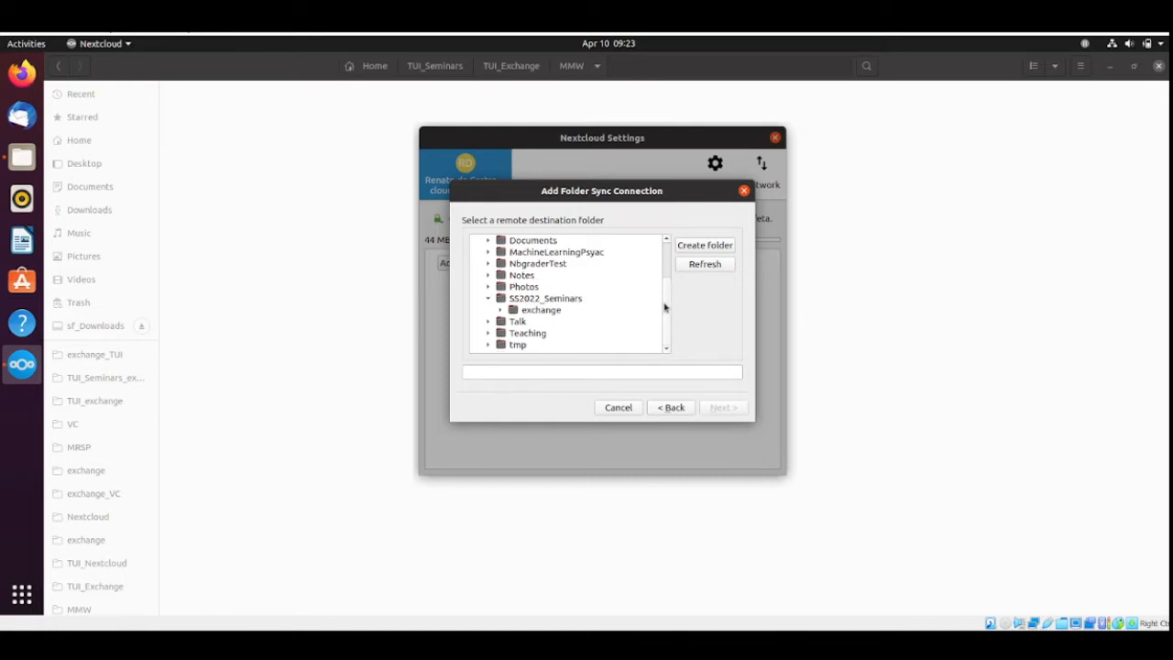
{"action": "left_click", "coordinate": [500, 310]}
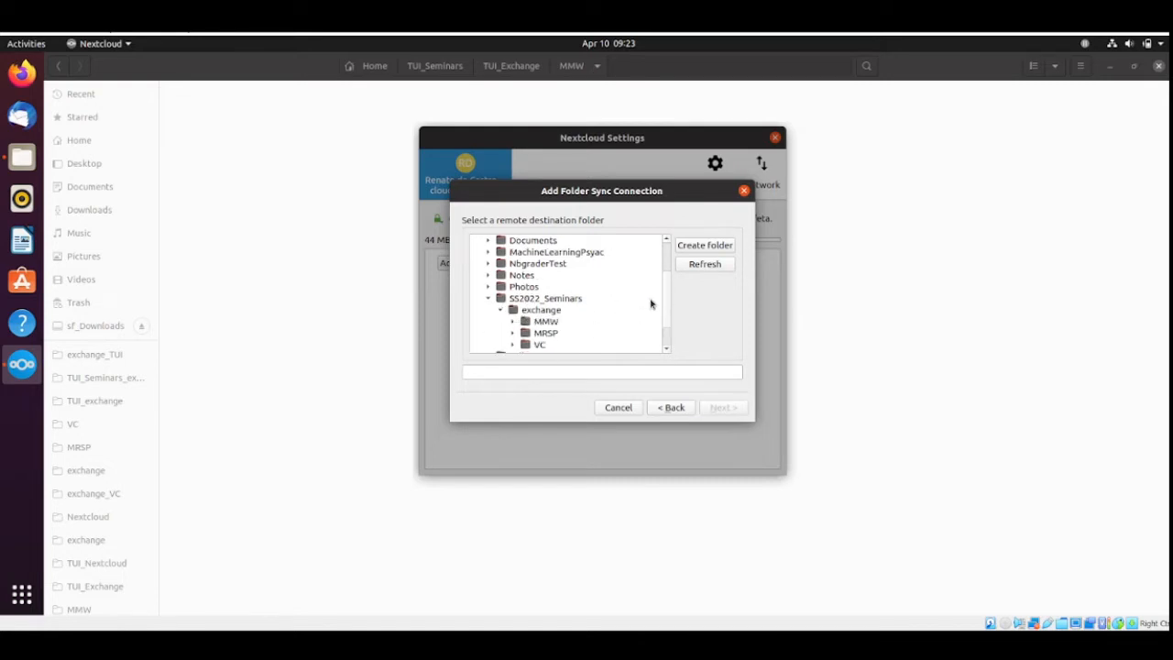
{"action": "scroll", "coordinate": [663, 308], "scroll_direction": "down", "scroll_amount": 1}
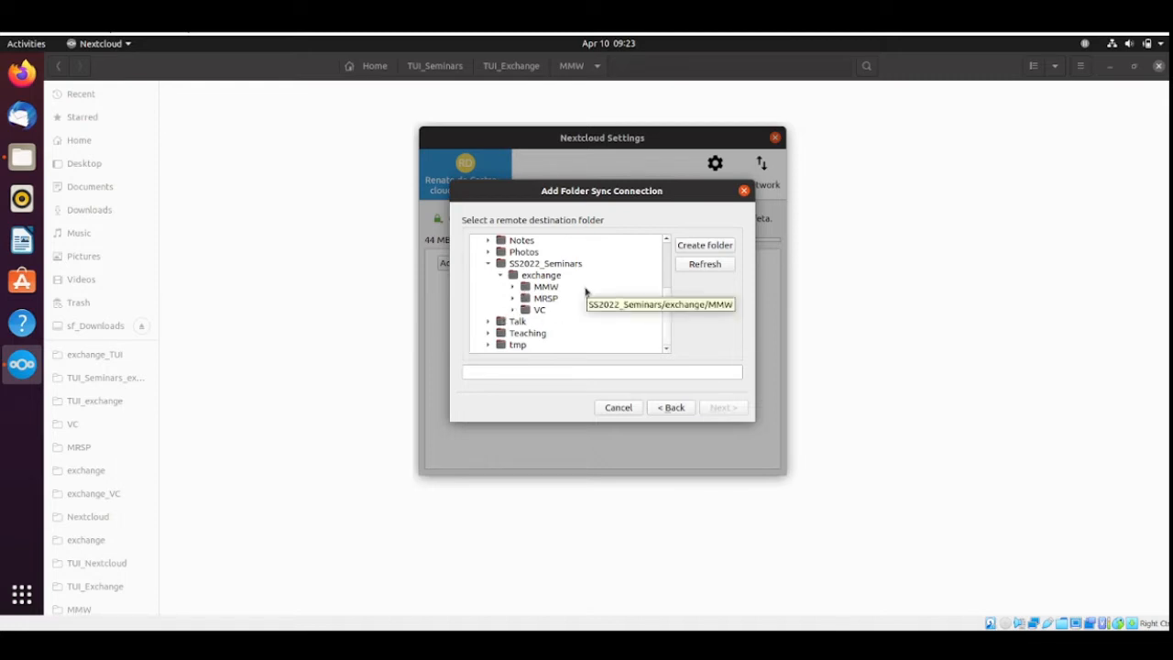
{"action": "left_click", "coordinate": [538, 287]}
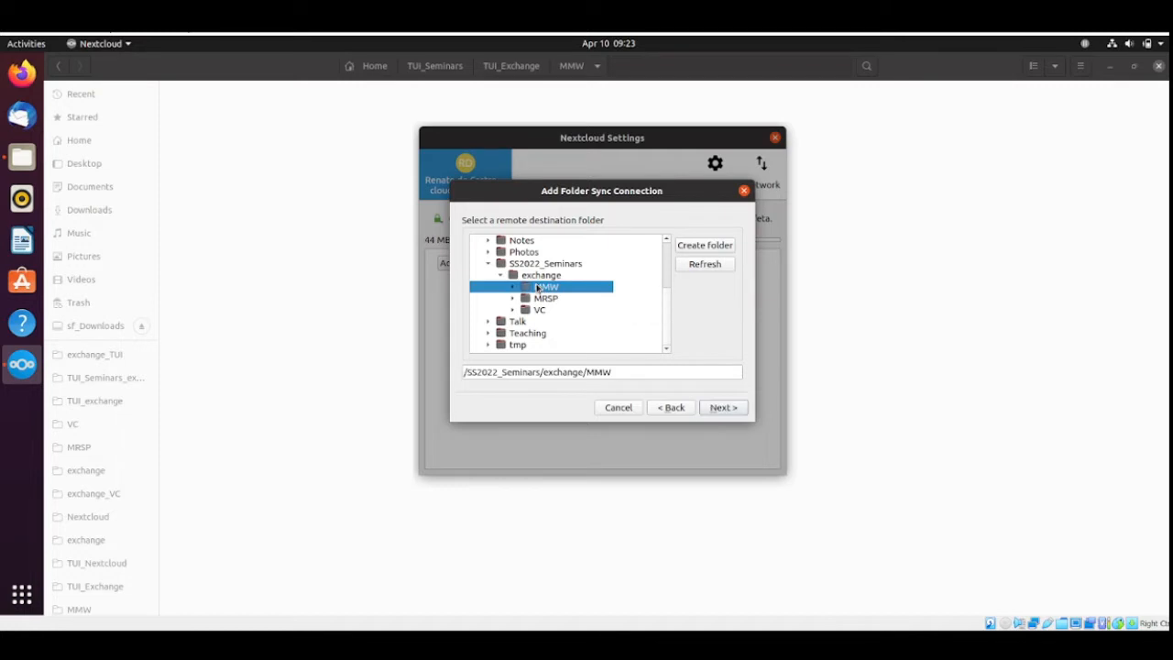
{"action": "left_click", "coordinate": [733, 406]}
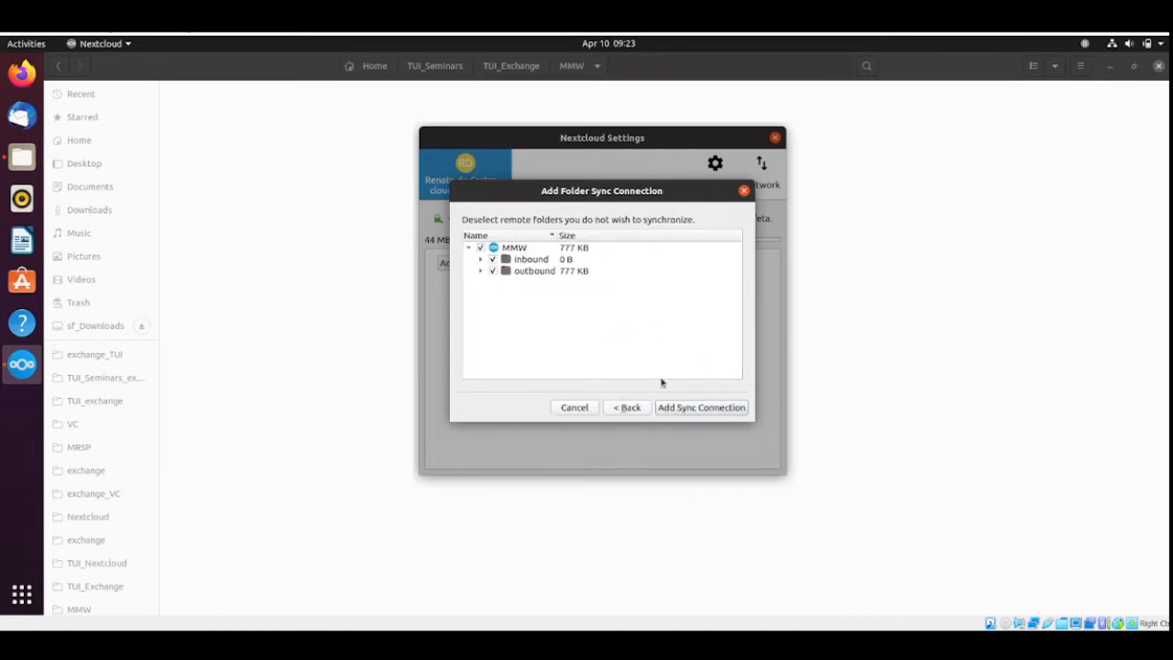
Add the sync connection with the inbound and outbound folders included, and switch back to the MMW folder in Files.
{"action": "left_click", "coordinate": [694, 408]}
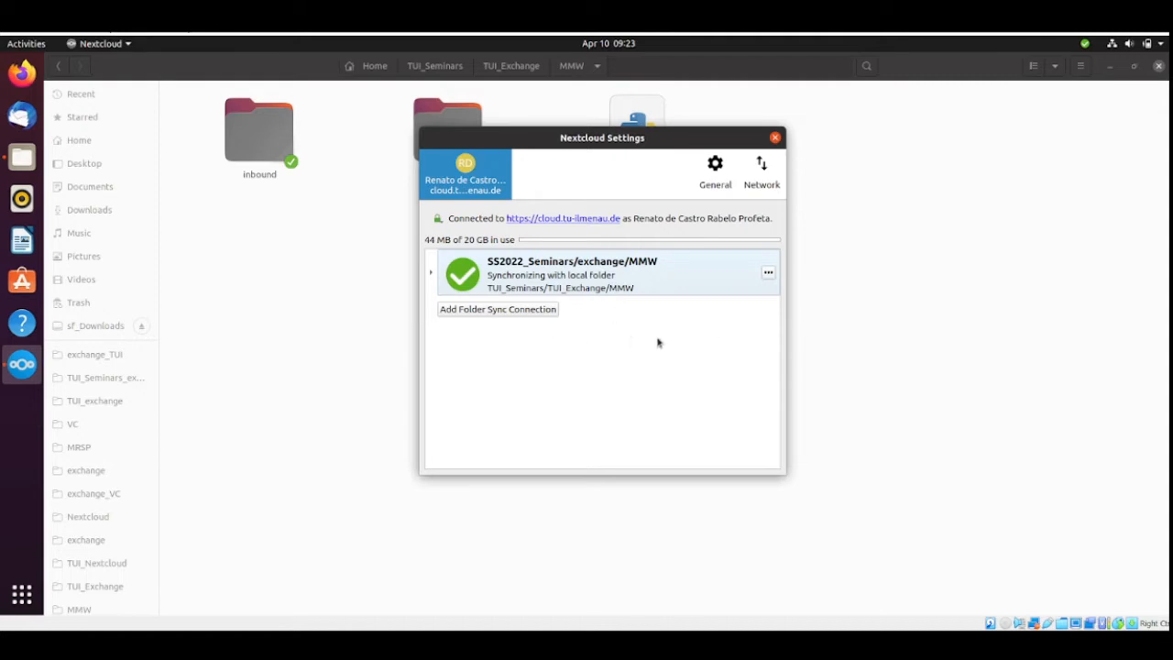
{"action": "left_click", "coordinate": [312, 381]}
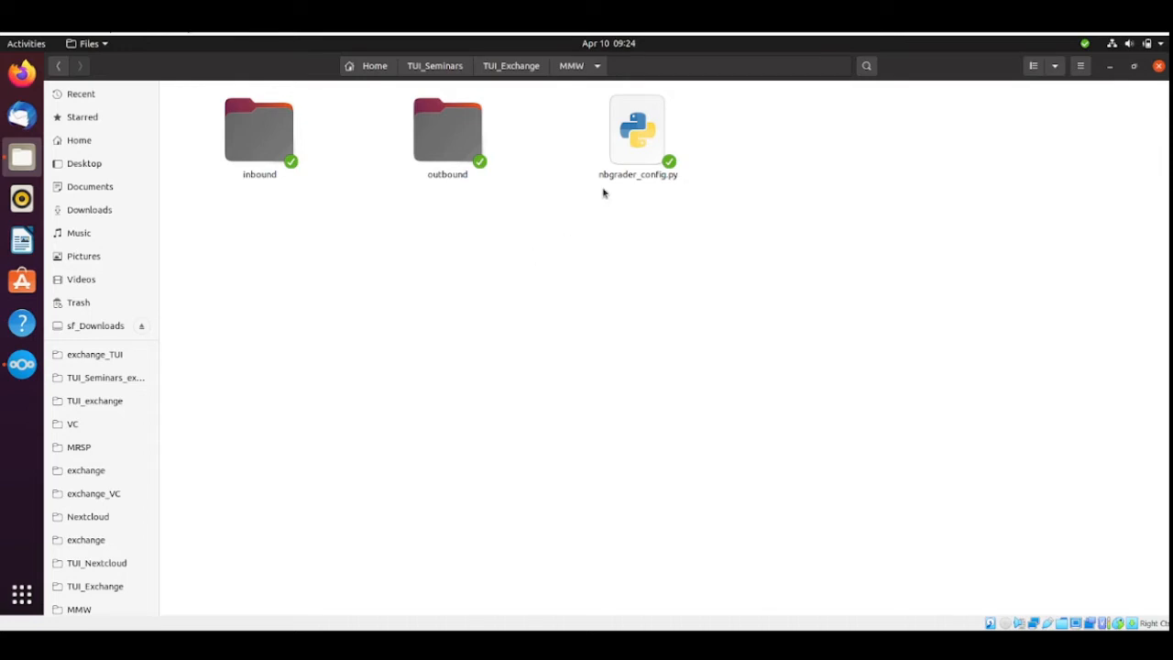
Copy nbgrader_config.py from the MMW folder, and create a folder named MMW_Seminars inside TUI_Seminars.
{"action": "left_click", "coordinate": [659, 126]}
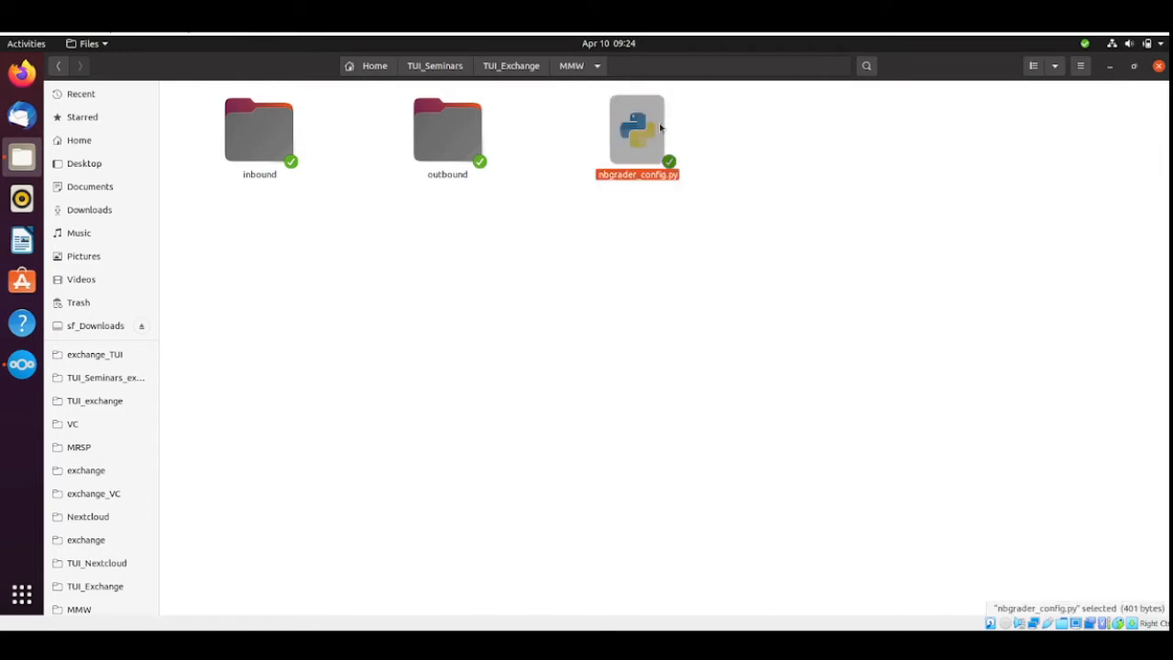
{"action": "left_click", "coordinate": [446, 72]}
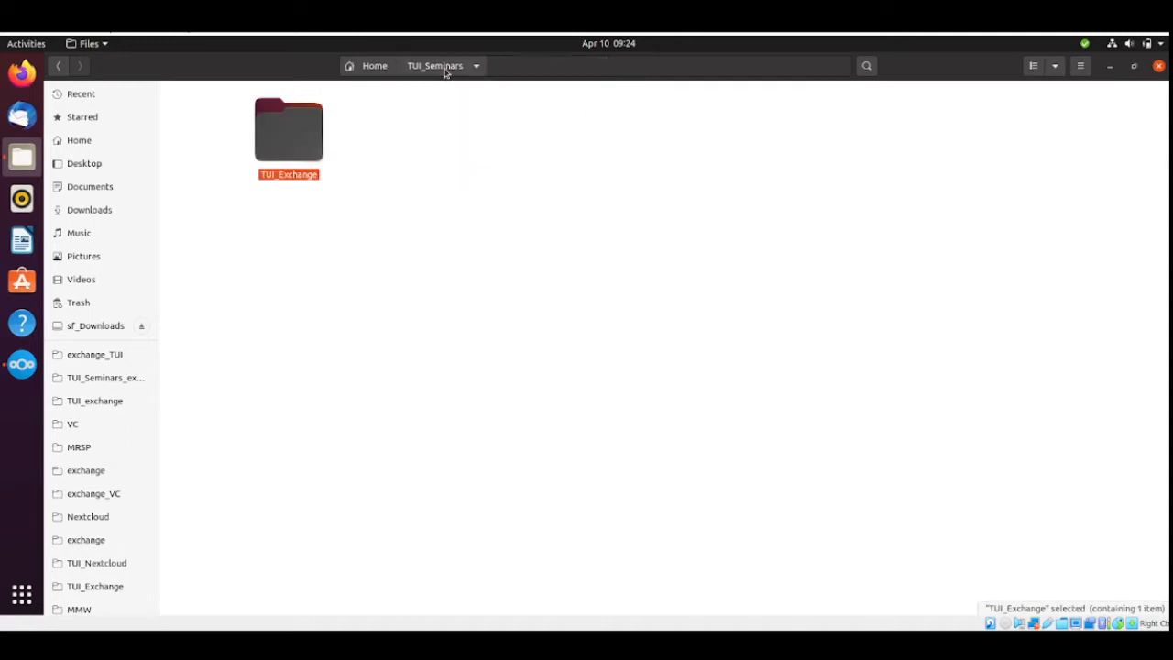
{"action": "left_click", "coordinate": [464, 154]}
{"action": "right_click", "coordinate": [464, 154]}
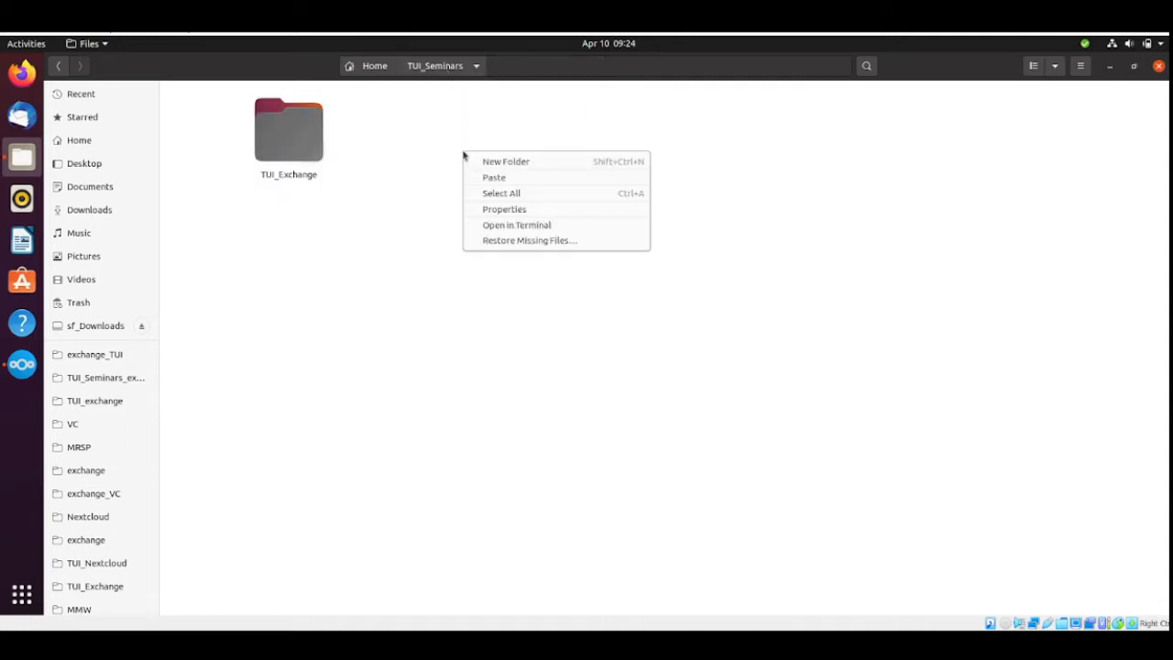
{"action": "left_click", "coordinate": [518, 162]}
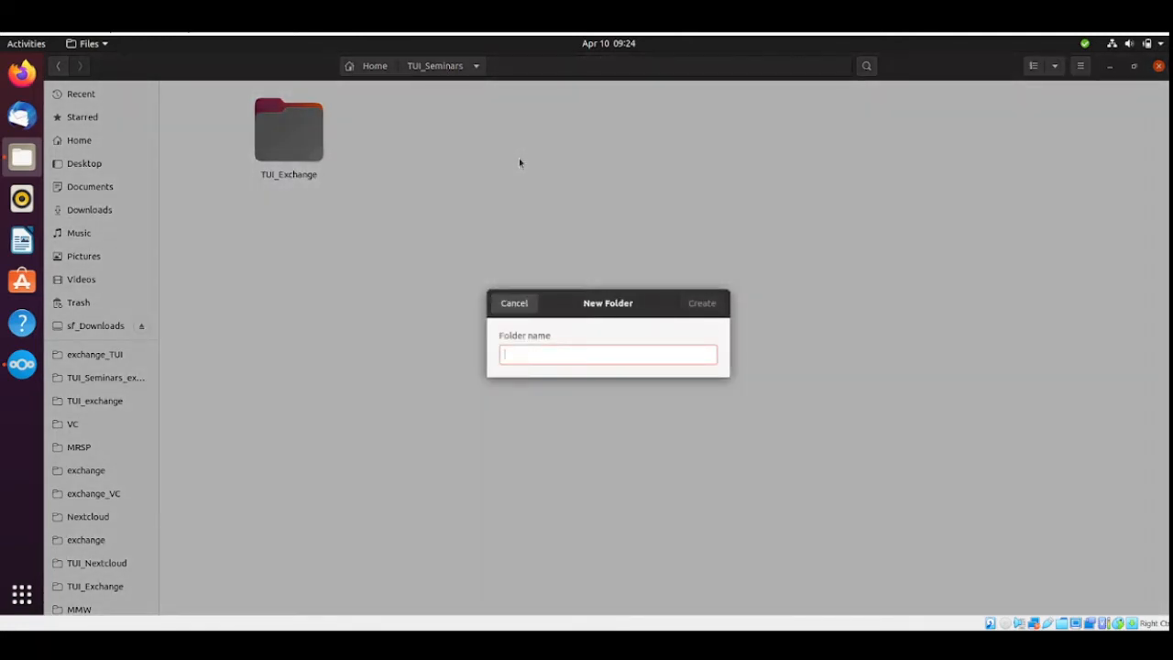
{"action": "type", "text": "MMW_"}
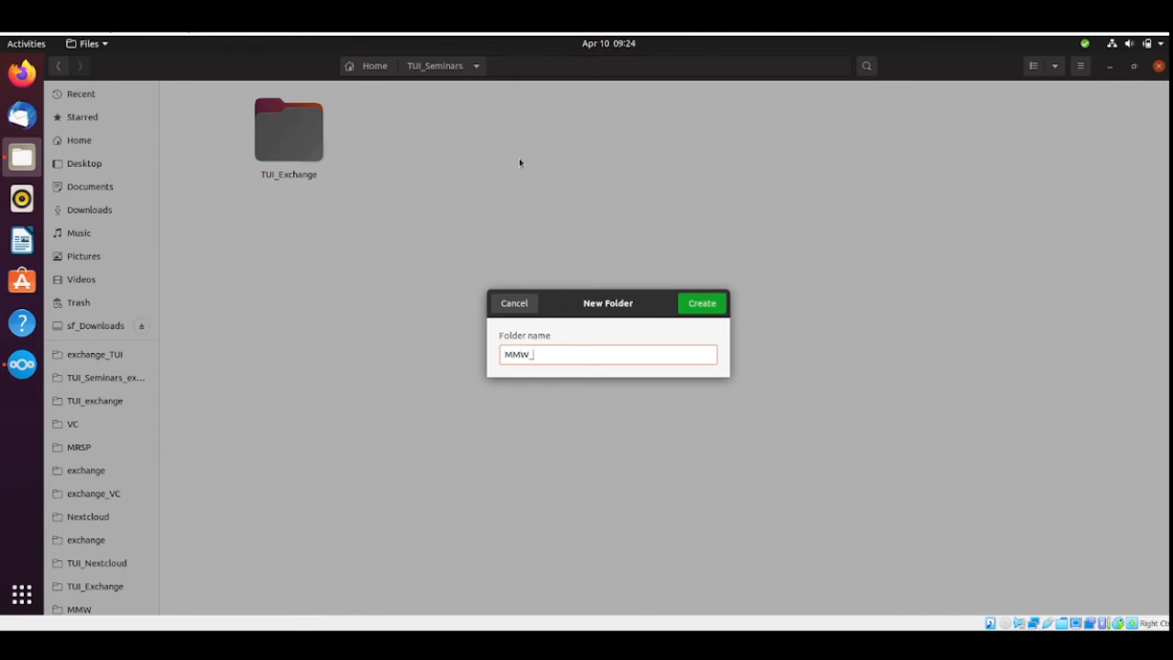
{"action": "type", "text": "Seminars"}
{"action": "left_click", "coordinate": [714, 306]}
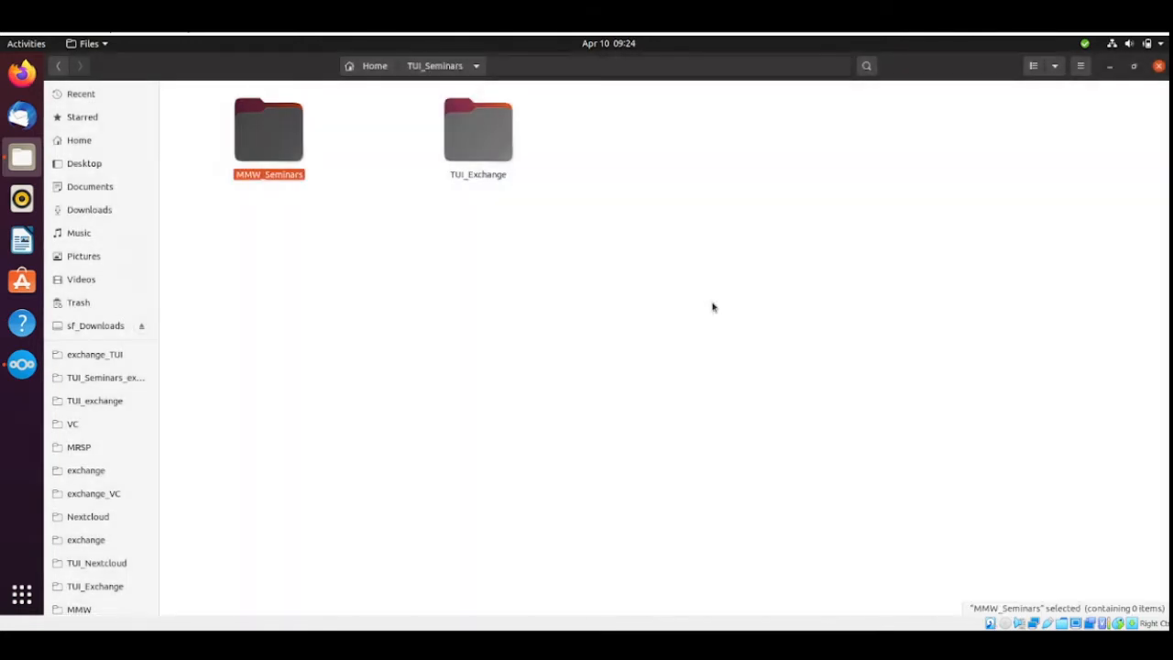
Paste the copied nbgrader_config.py into the MMW_Seminars folder.
{"action": "double_click", "coordinate": [288, 127]}
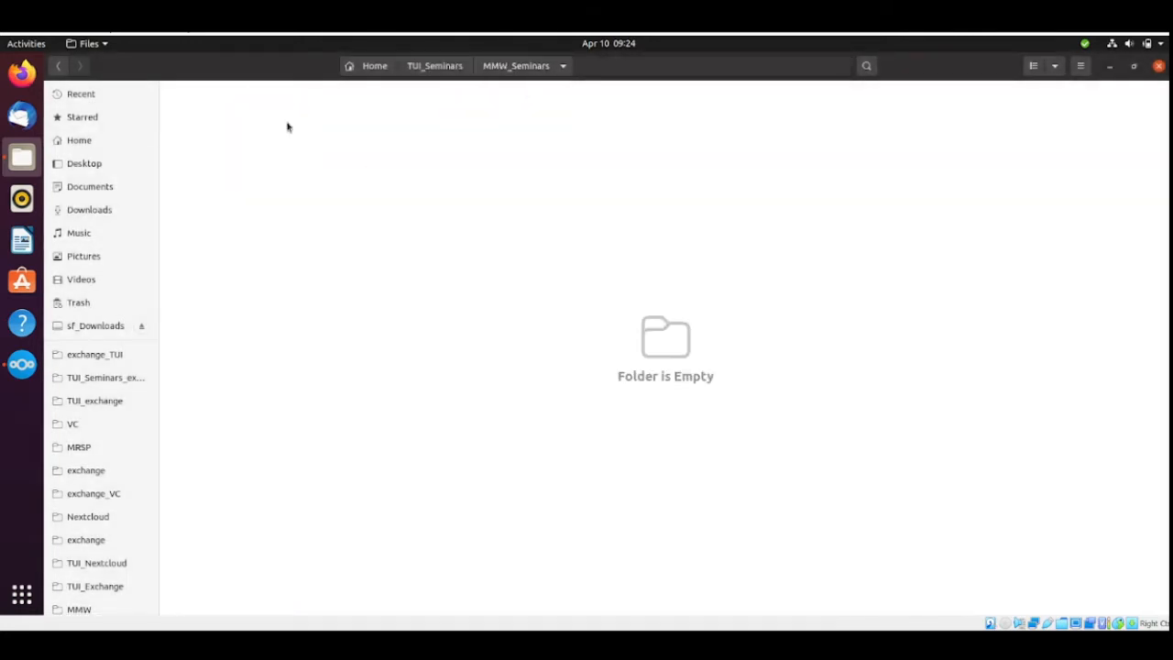
{"action": "key", "text": "ctrl+v"}
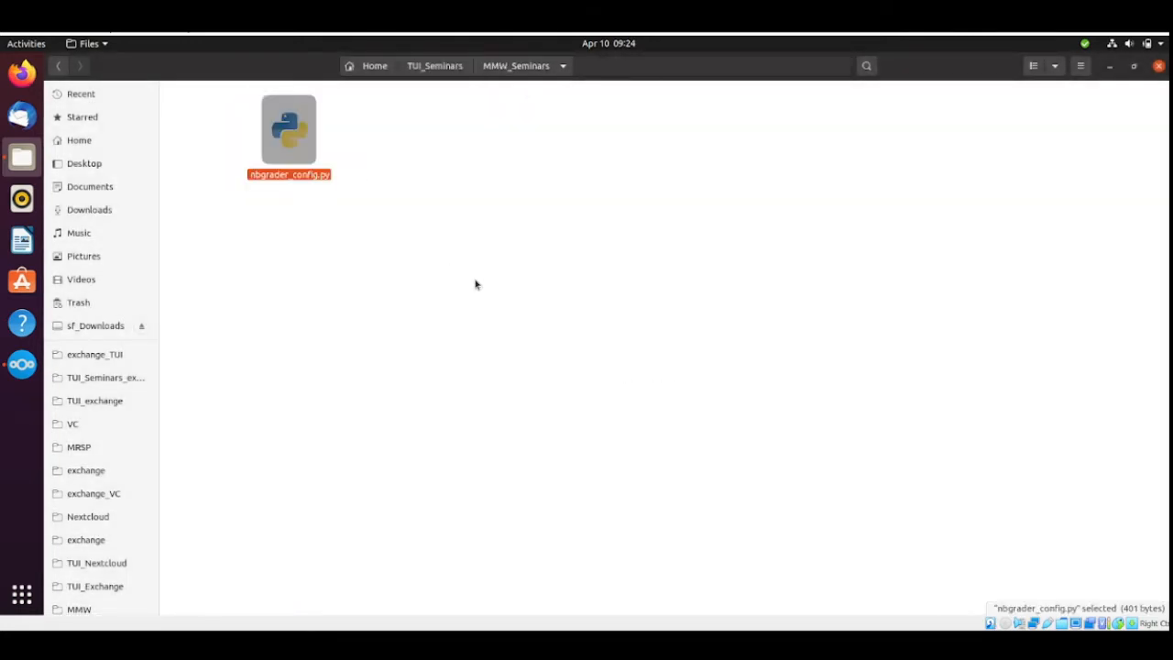
{"action": "left_click", "coordinate": [527, 237]}
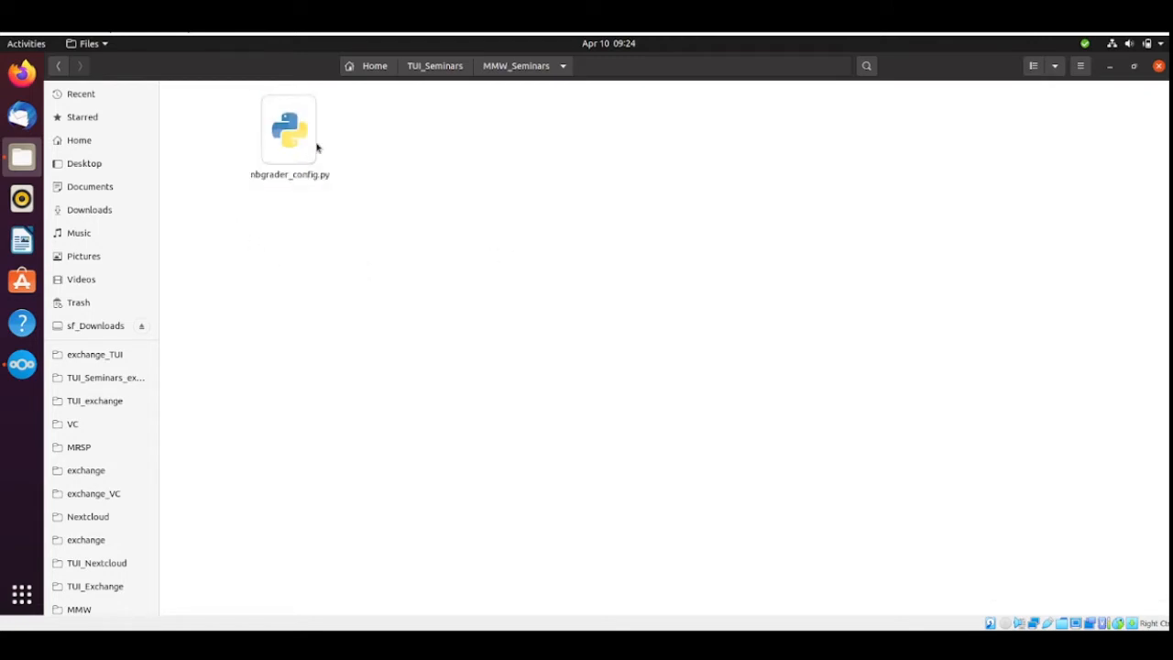
Open the nbgrader_config.py copy in TUI_Seminars/MMW_Seminars for editing in the text editor.
{"action": "left_click", "coordinate": [440, 69]}
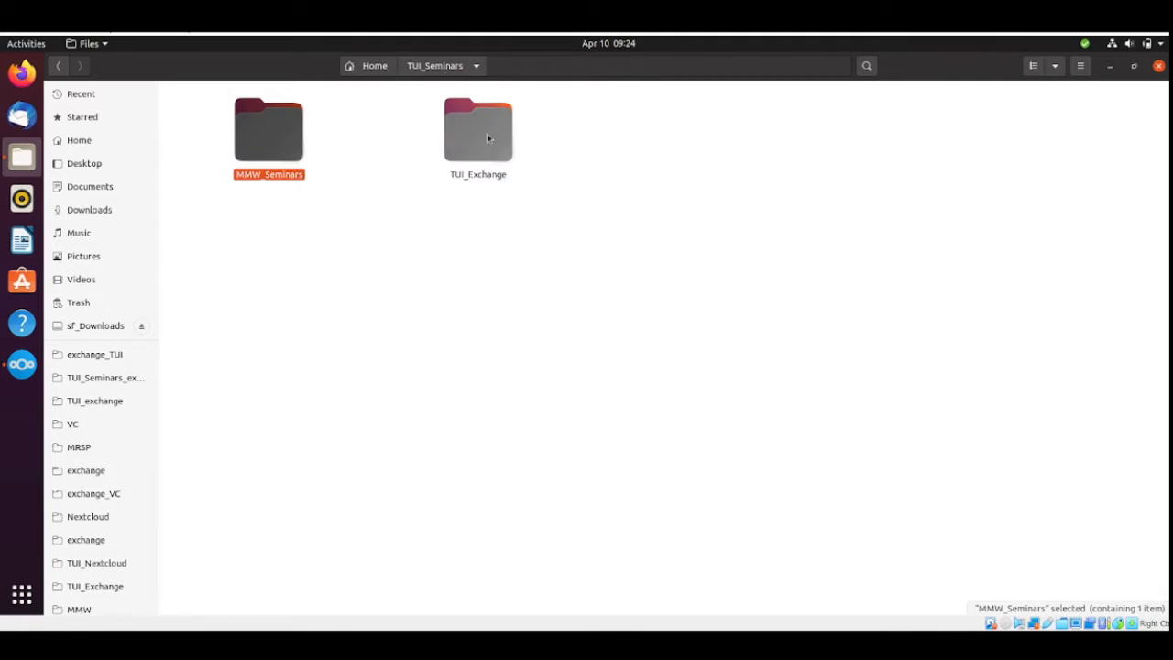
{"action": "double_click", "coordinate": [282, 137]}
{"action": "double_click", "coordinate": [284, 137]}
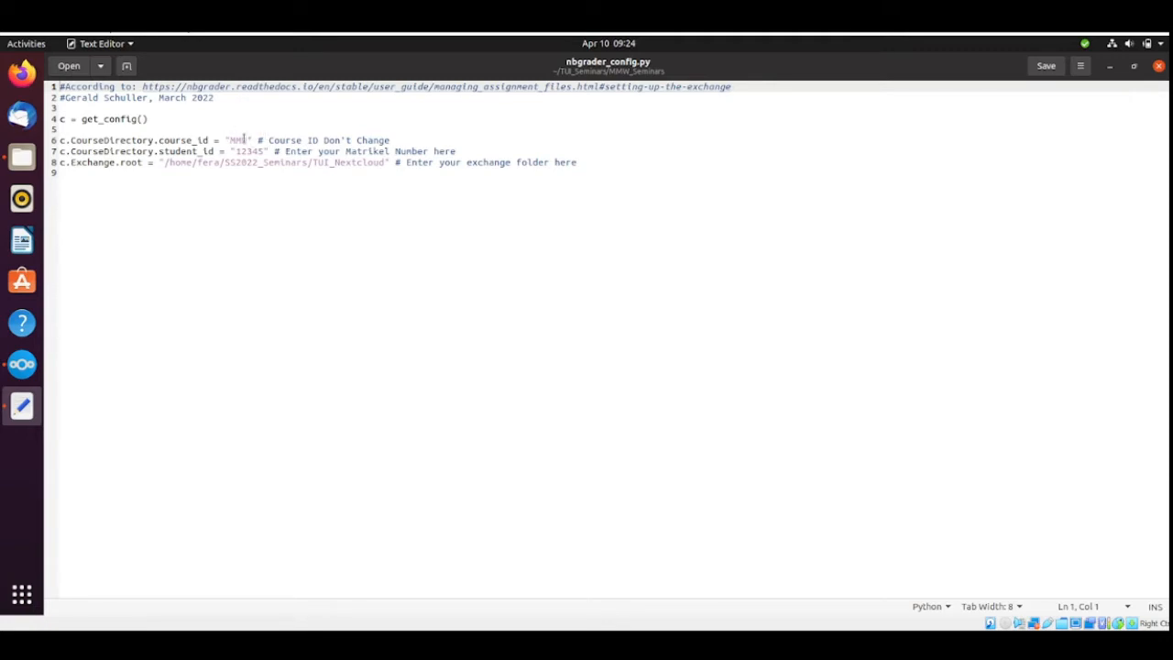
Replace the placeholder value of c.CourseDirectory.student_id with the student's own matriculation ID.
{"action": "left_click", "coordinate": [260, 151]}
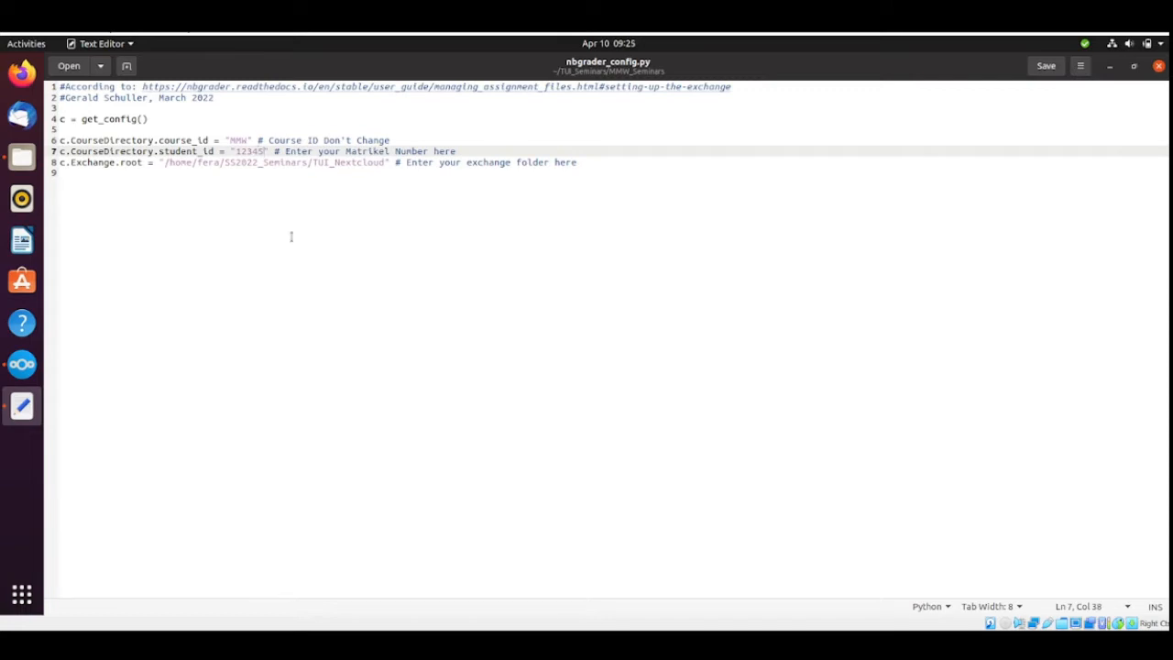
{"action": "key", "text": "BackSpace"}
{"action": "key", "text": "BackSpace"}
{"action": "key", "text": "BackSpace"}
{"action": "key", "text": "BackSpace"}
{"action": "key", "text": "BackSpace"}
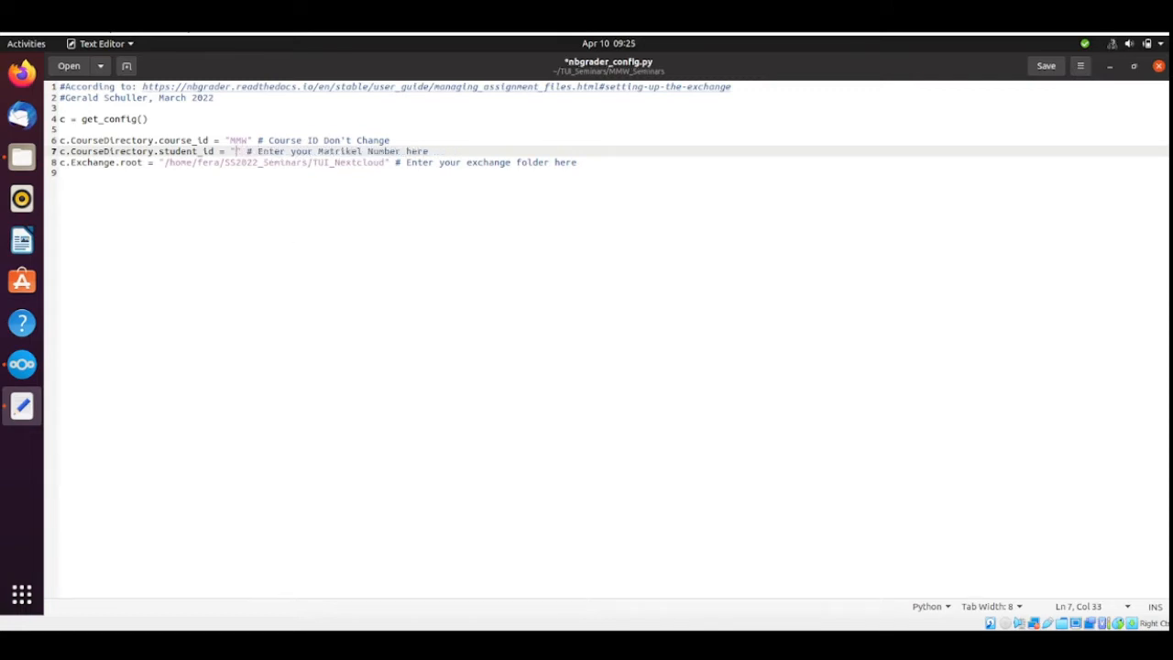
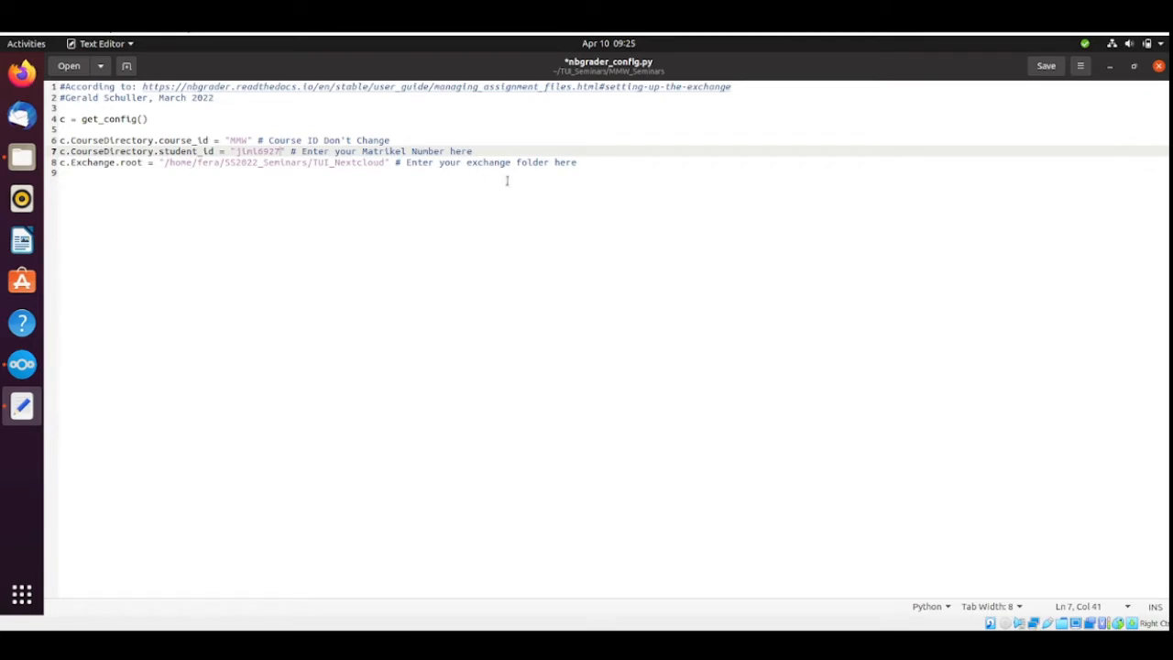
Replace the user folder after /home/ in the c.Exchange.root path with the local account's user name.
{"action": "left_click", "coordinate": [216, 162]}
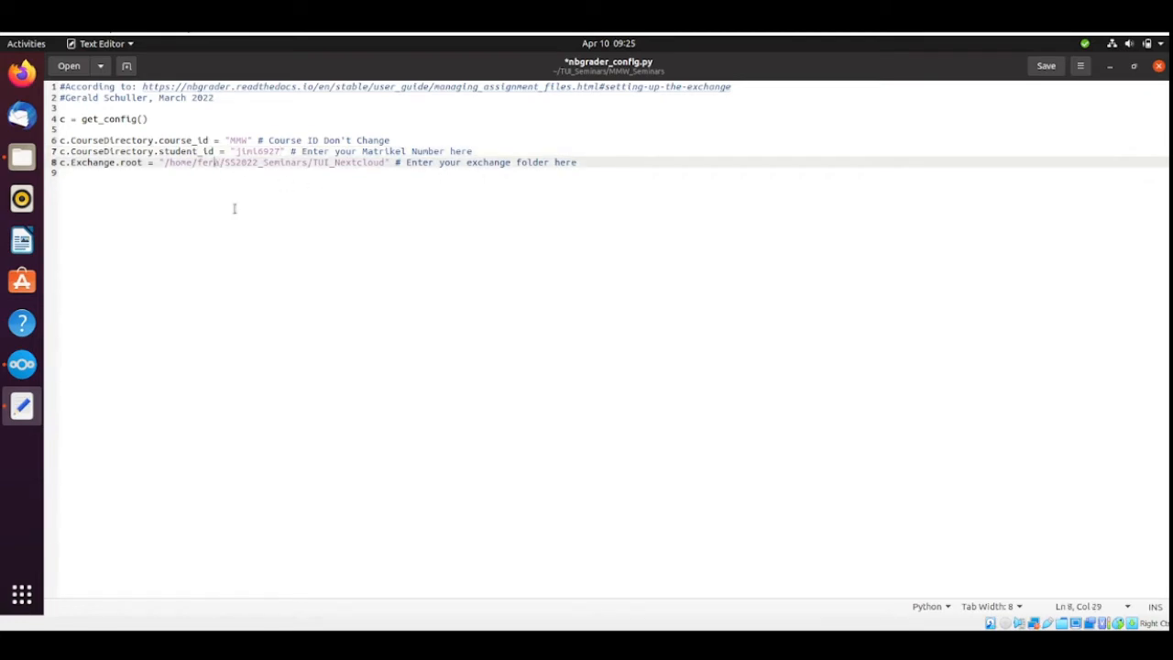
{"action": "key", "text": "BackSpace"}
{"action": "key", "text": "BackSpace"}
{"action": "key", "text": "BackSpace"}
{"action": "key", "text": "BackSpace"}
{"action": "type", "text": "jimihe"}
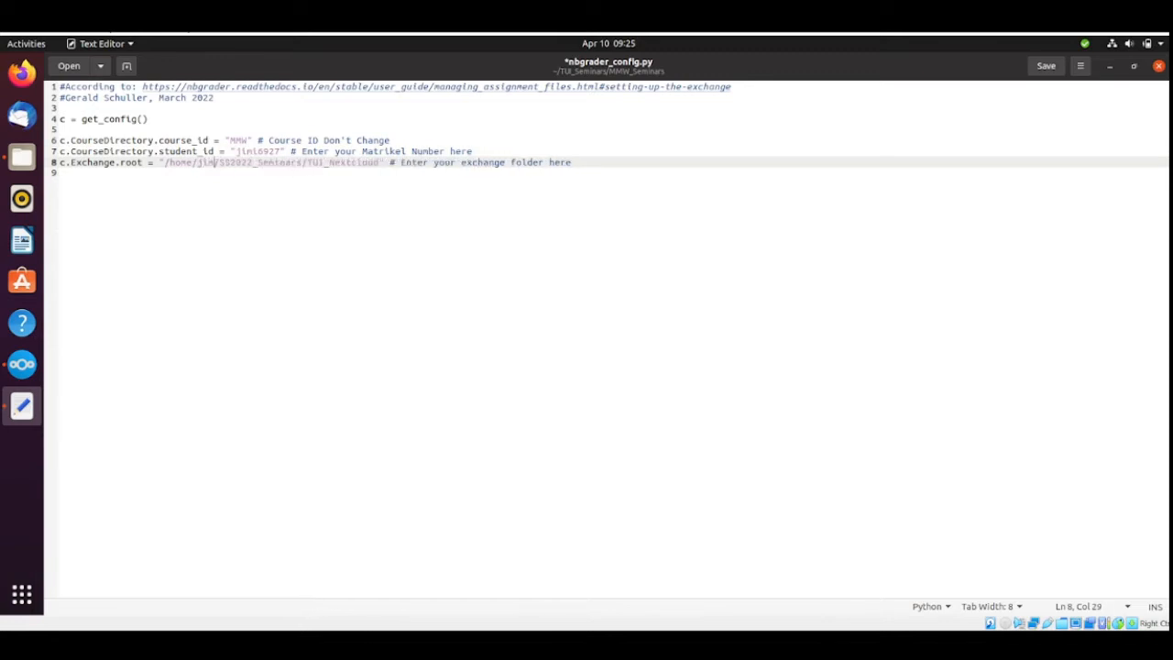
{"action": "type", "text": "n"}
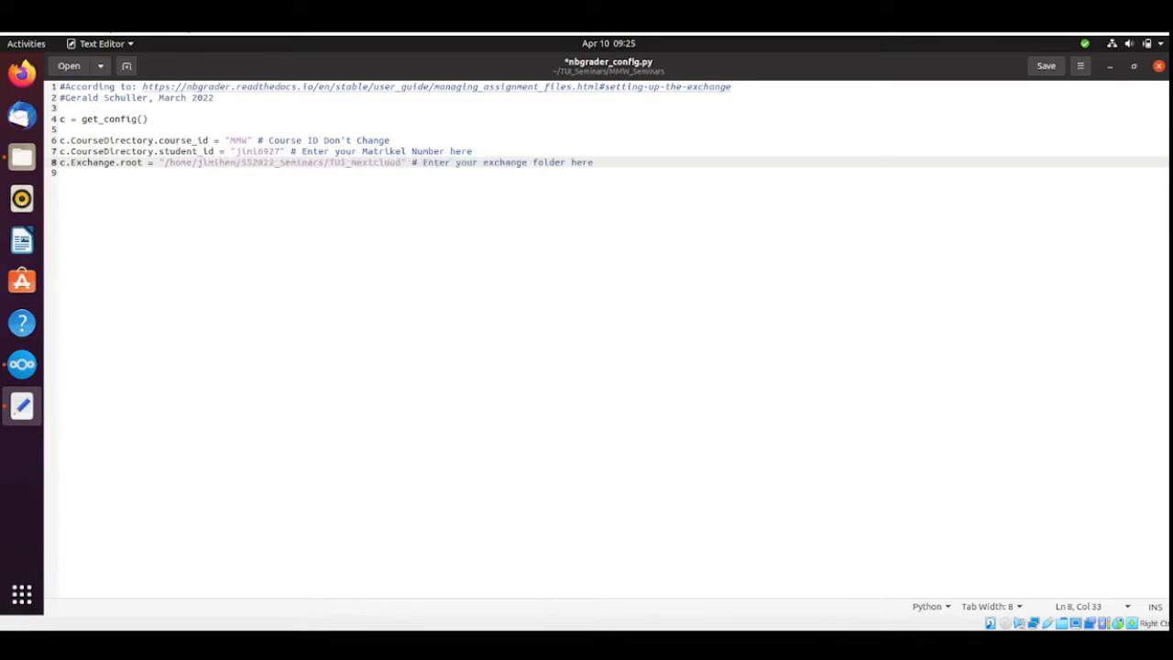
{"action": "type", "text": "drix"}
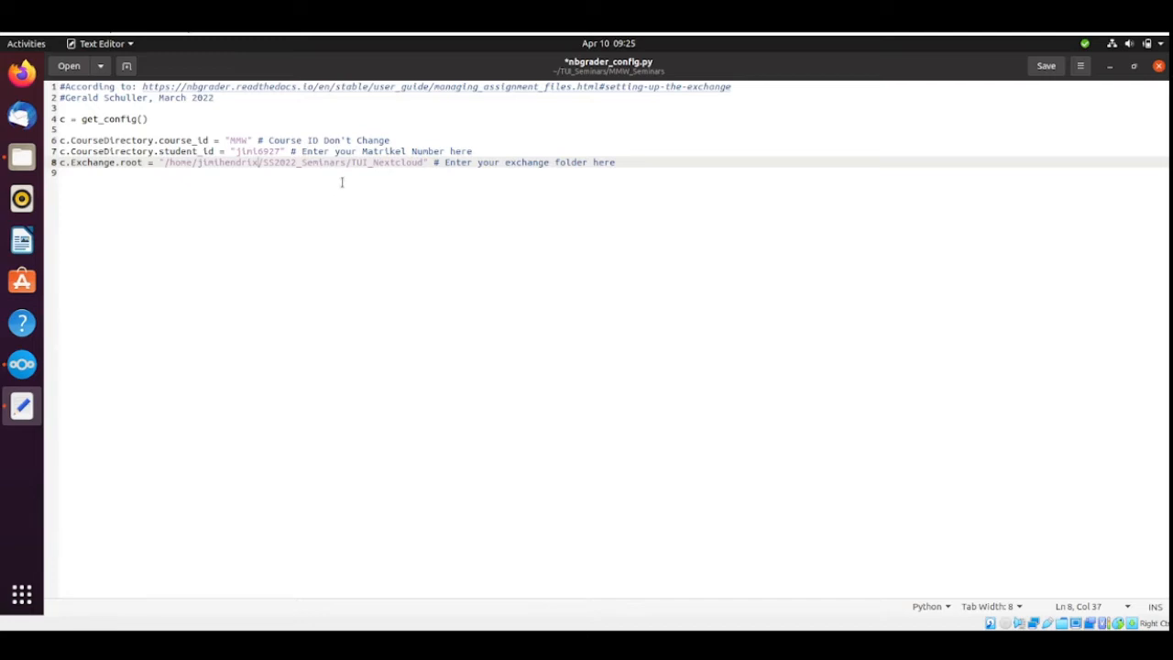
Check the local seminar folder's name in Files and replace SS2022_Seminars in the c.Exchange.root path with TUI_Seminars.
{"action": "left_click", "coordinate": [22, 158]}
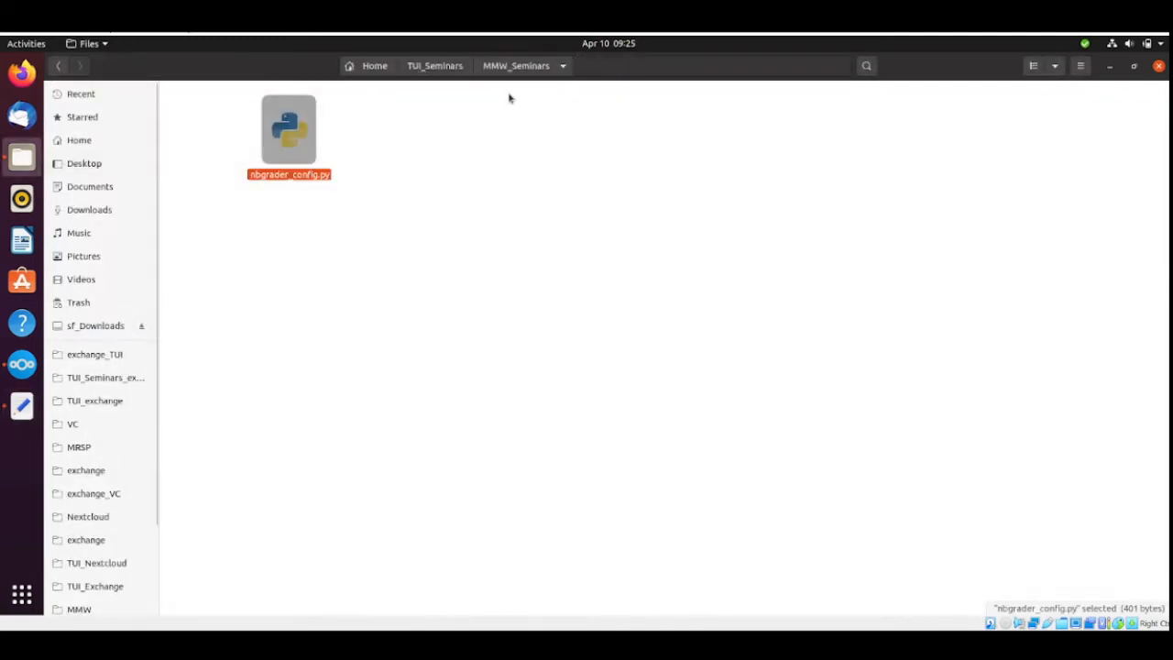
{"action": "left_click", "coordinate": [434, 68]}
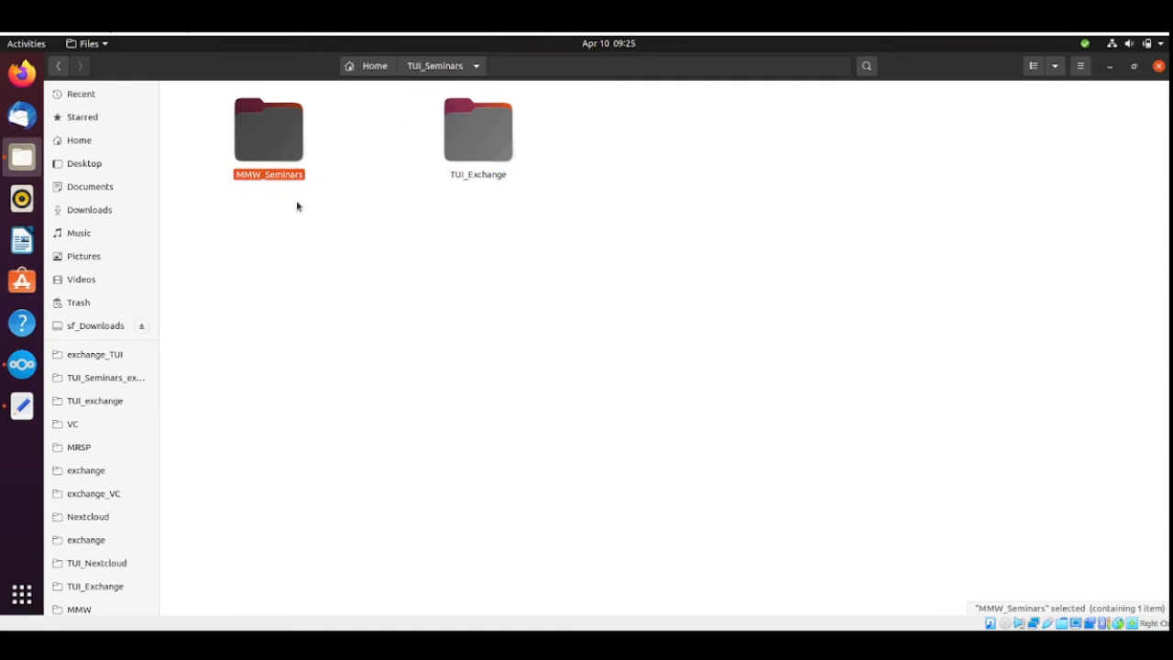
{"action": "left_click", "coordinate": [33, 399]}
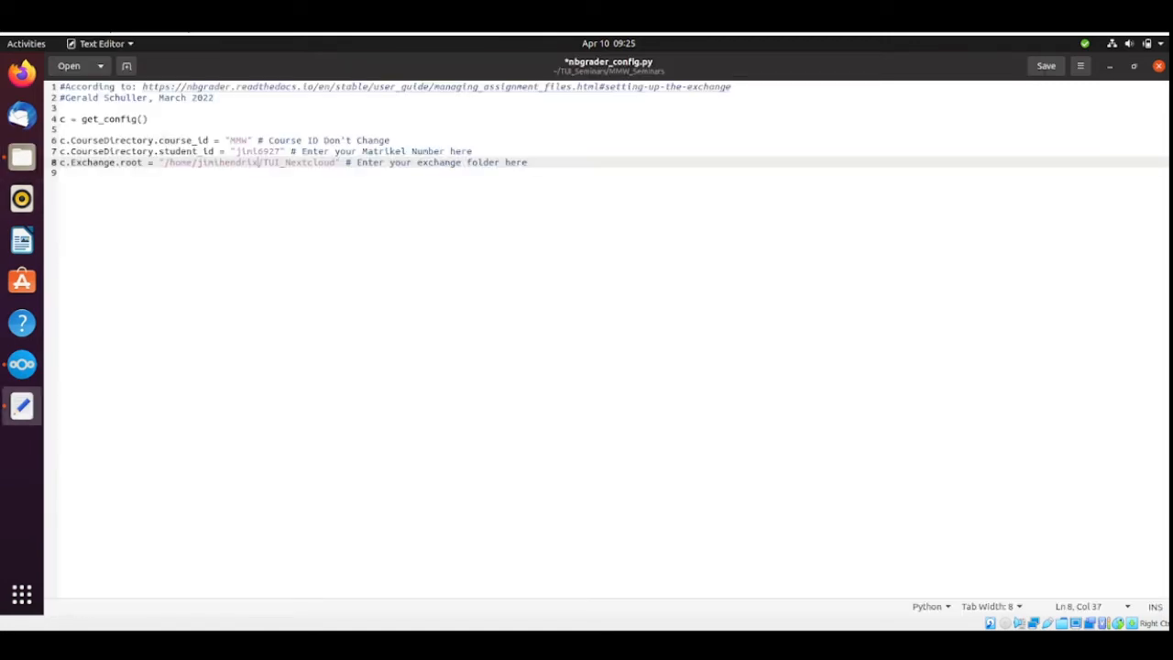
{"action": "type", "text": "/TUI_"}
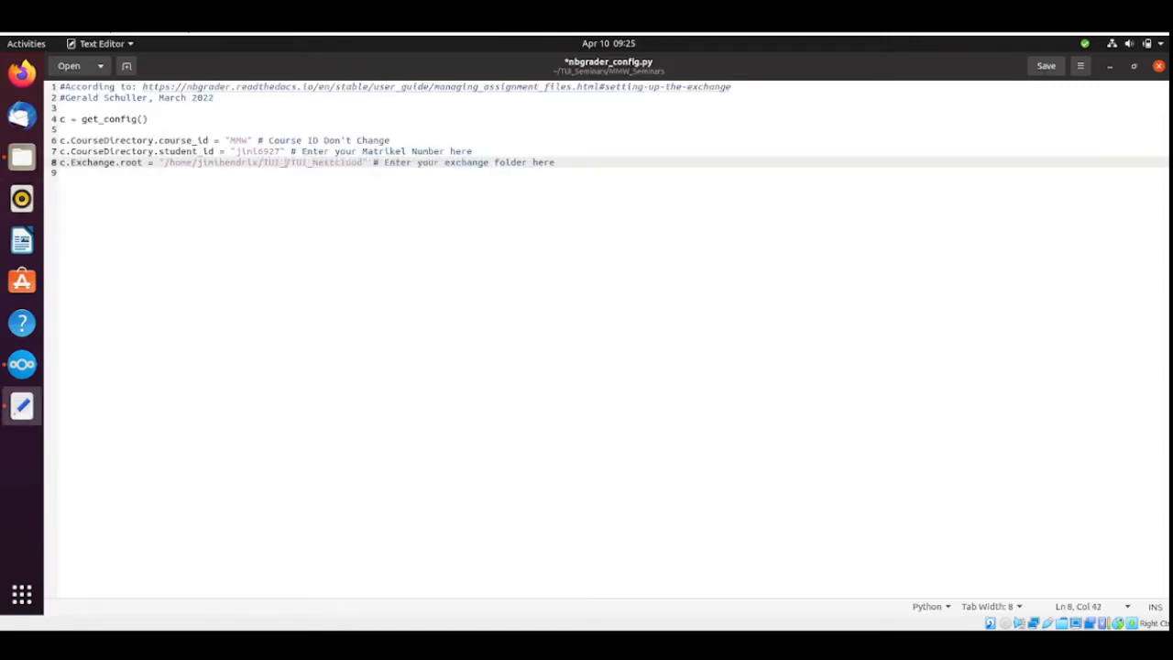
{"action": "type", "text": "Seminars"}
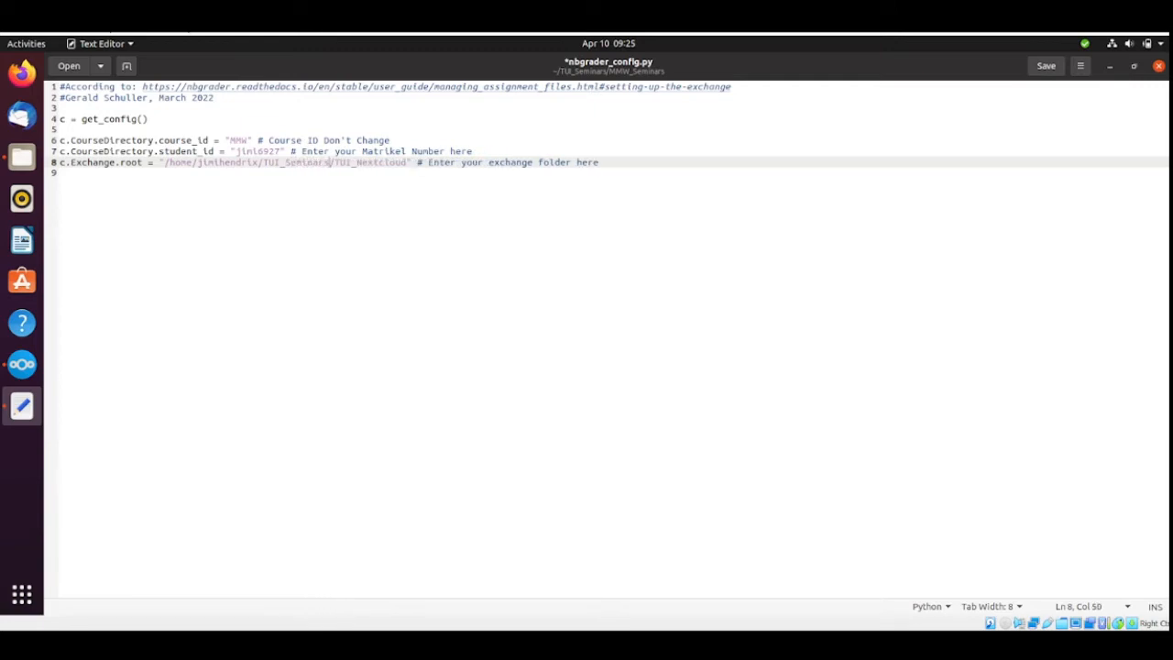
Change the last folder of the c.Exchange.root path to TUI_Exchange, matching the name in Files, then save and close nbgrader_config.py.
{"action": "key", "text": "alt+Tab"}
{"action": "double_click", "coordinate": [494, 139]}
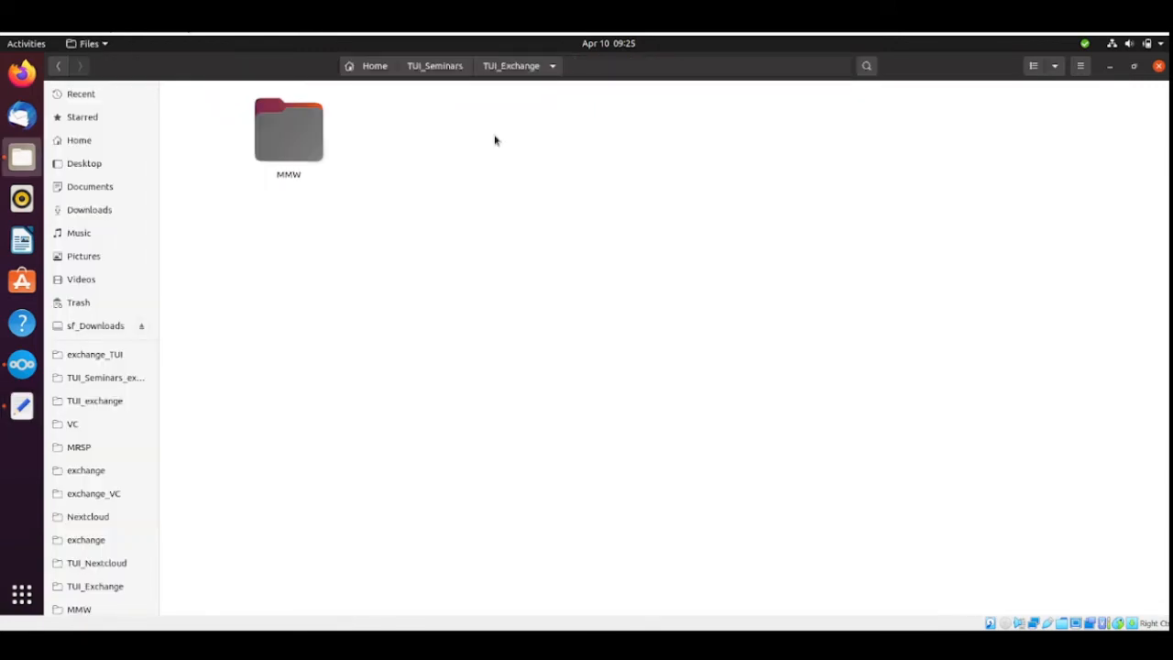
{"action": "left_click", "coordinate": [22, 406]}
{"action": "key", "text": "alt+Tab"}
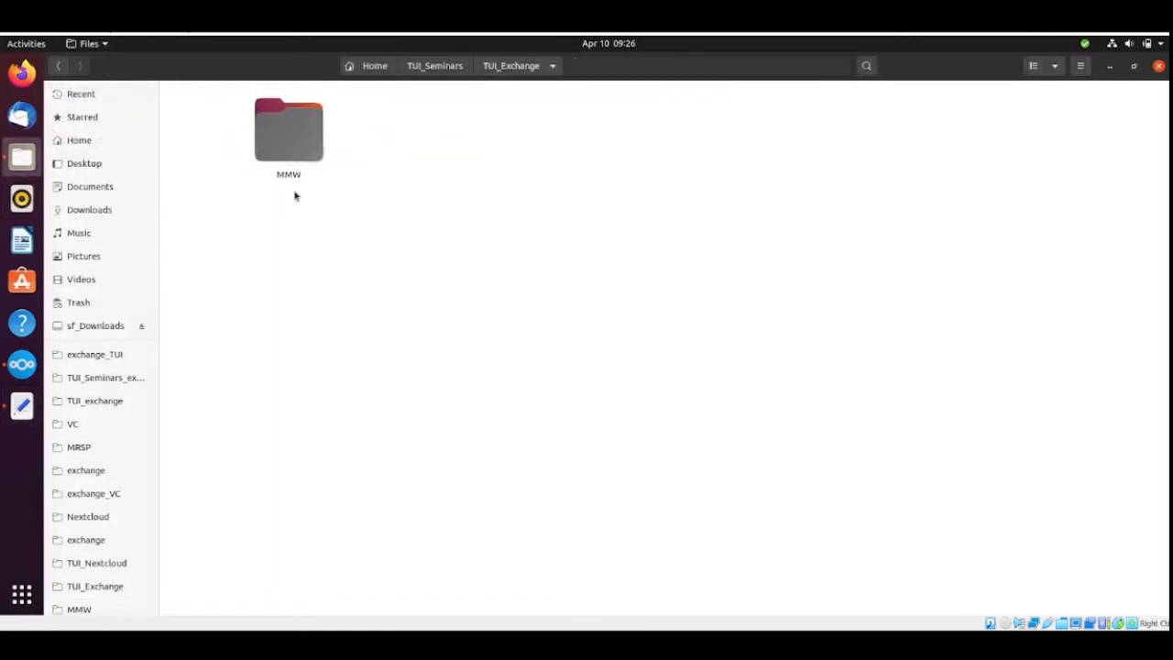
{"action": "left_click", "coordinate": [32, 417]}
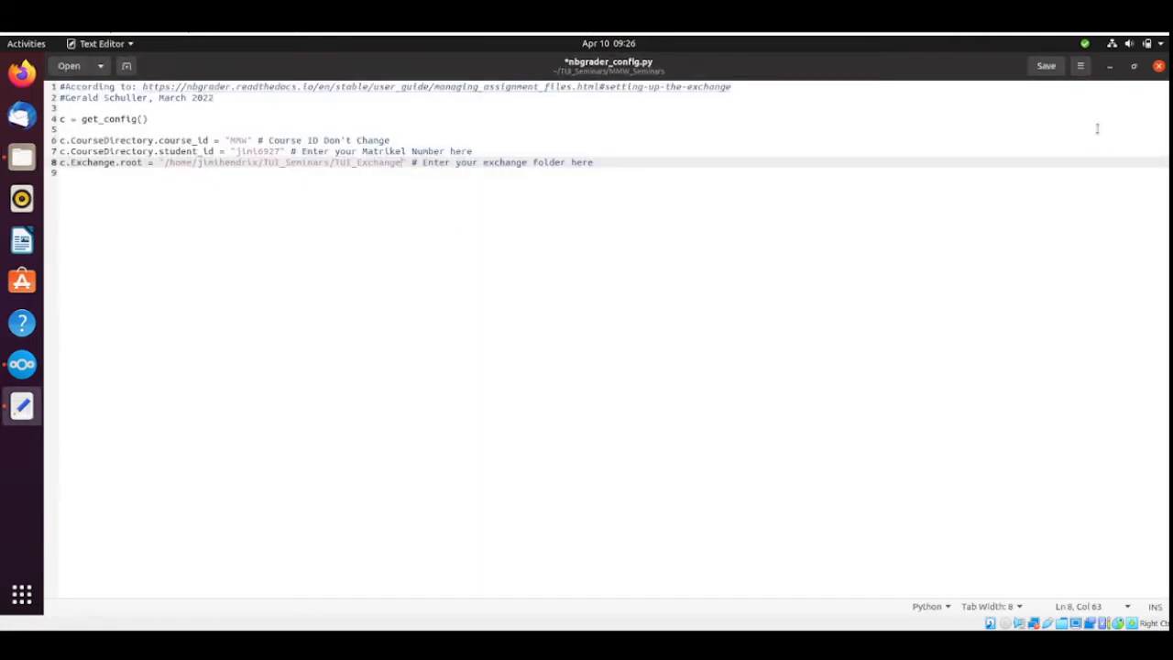
{"action": "left_click", "coordinate": [1045, 67]}
{"action": "left_click", "coordinate": [1158, 66]}
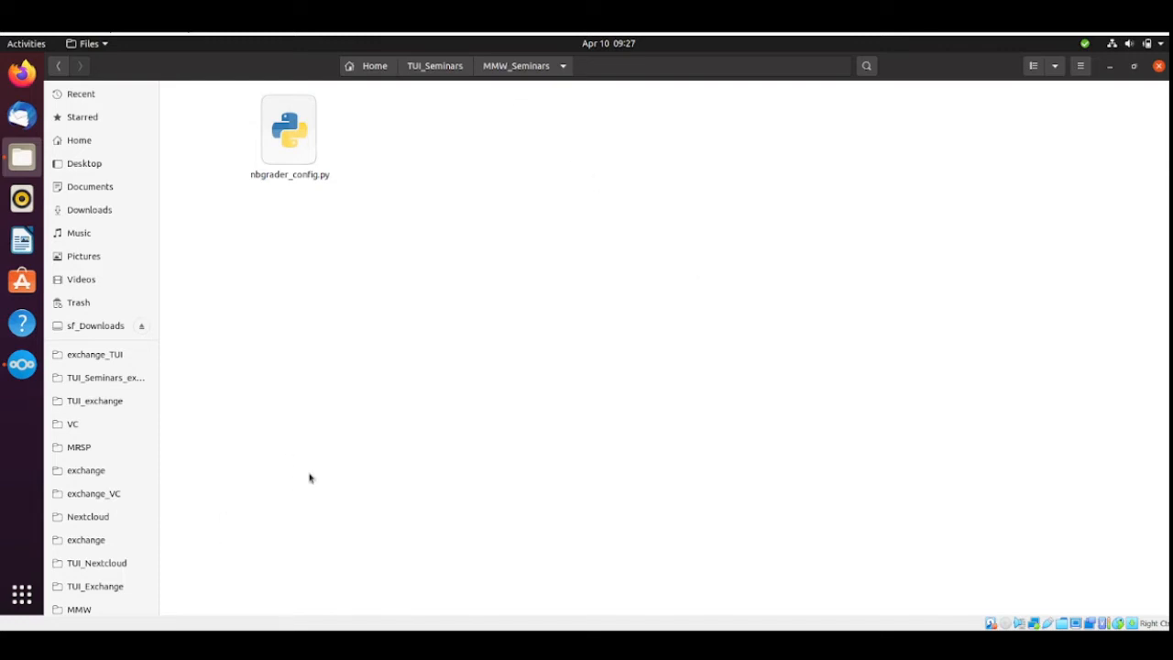
Switch to a new Terminal window, enlarge its text and maximize it.
{"action": "left_click", "coordinate": [22, 594]}
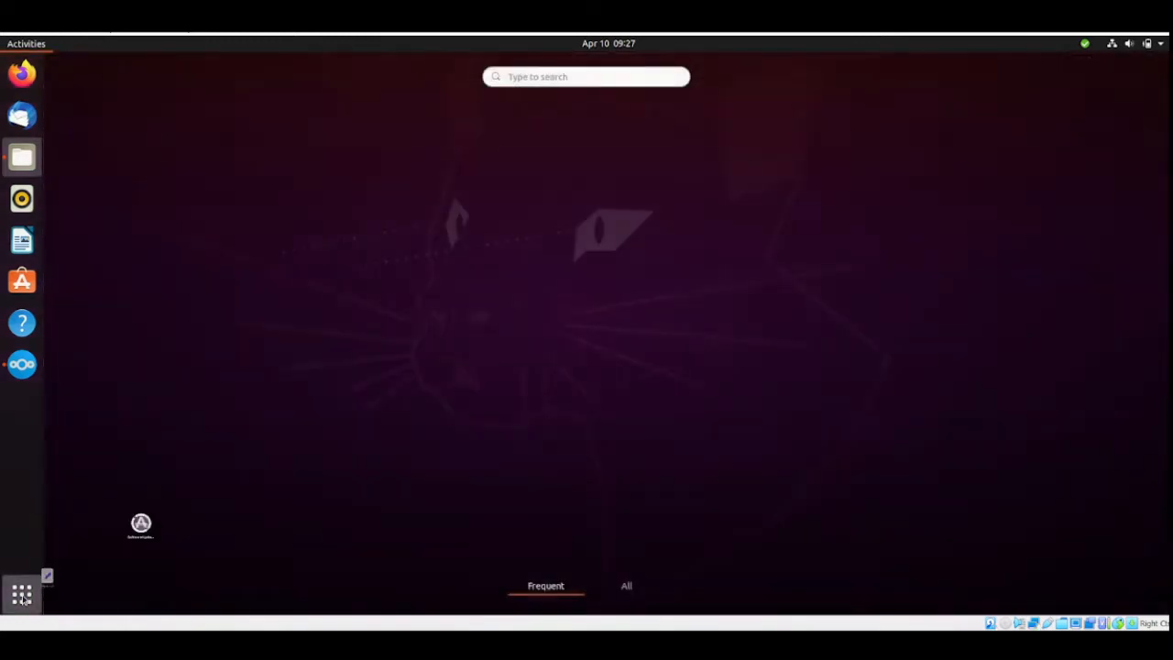
{"action": "left_click", "coordinate": [450, 167]}
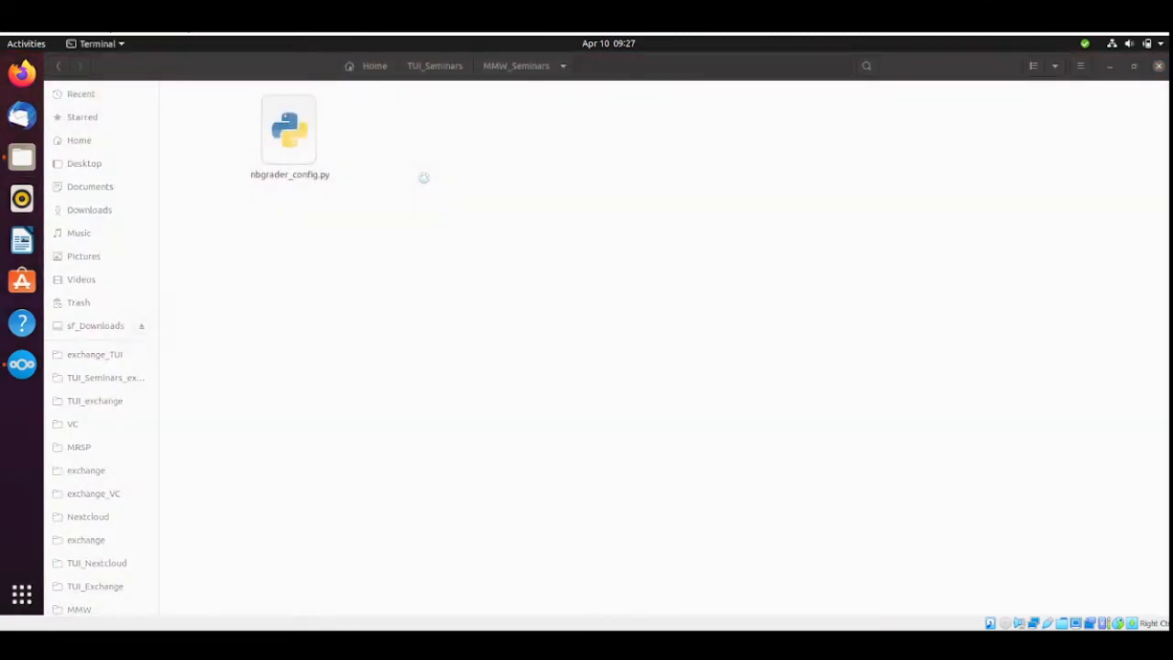
{"action": "left_click", "coordinate": [430, 96]}
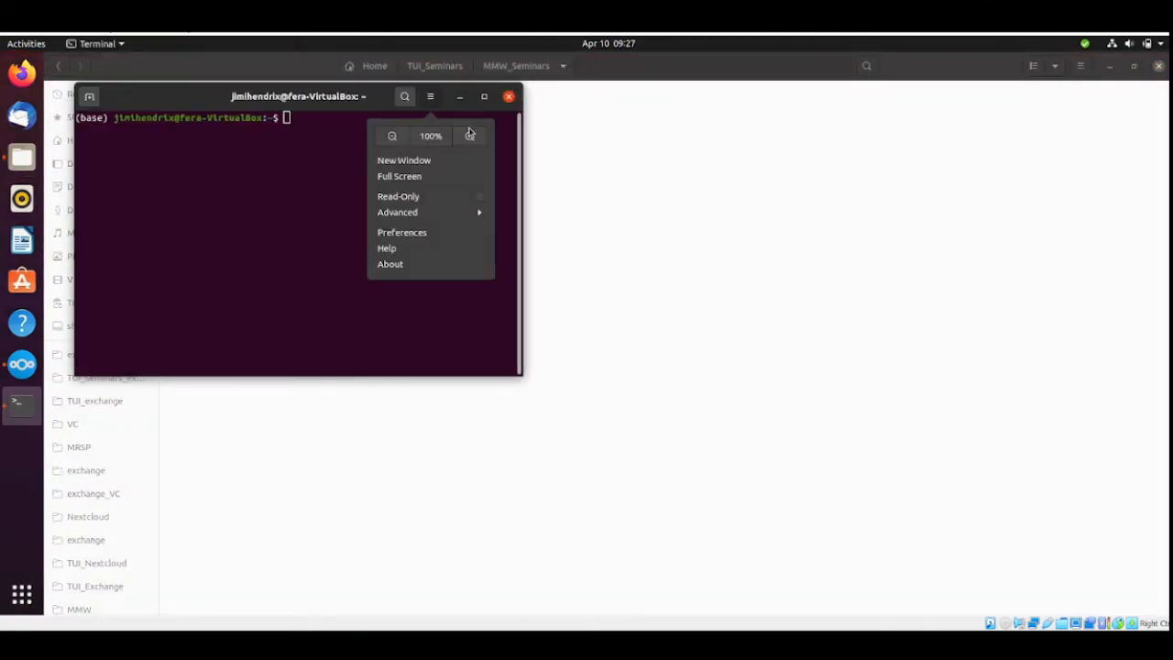
{"action": "left_click", "coordinate": [477, 138]}
{"action": "left_click", "coordinate": [480, 96]}
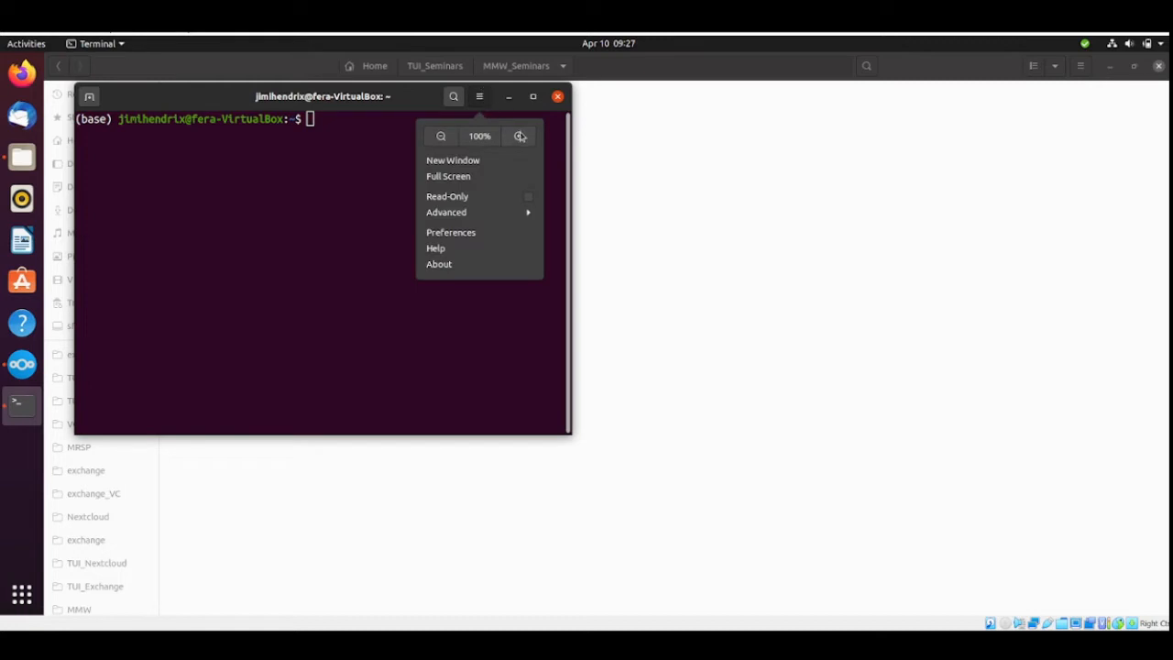
{"action": "left_click", "coordinate": [519, 134]}
{"action": "double_click", "coordinate": [562, 101]}
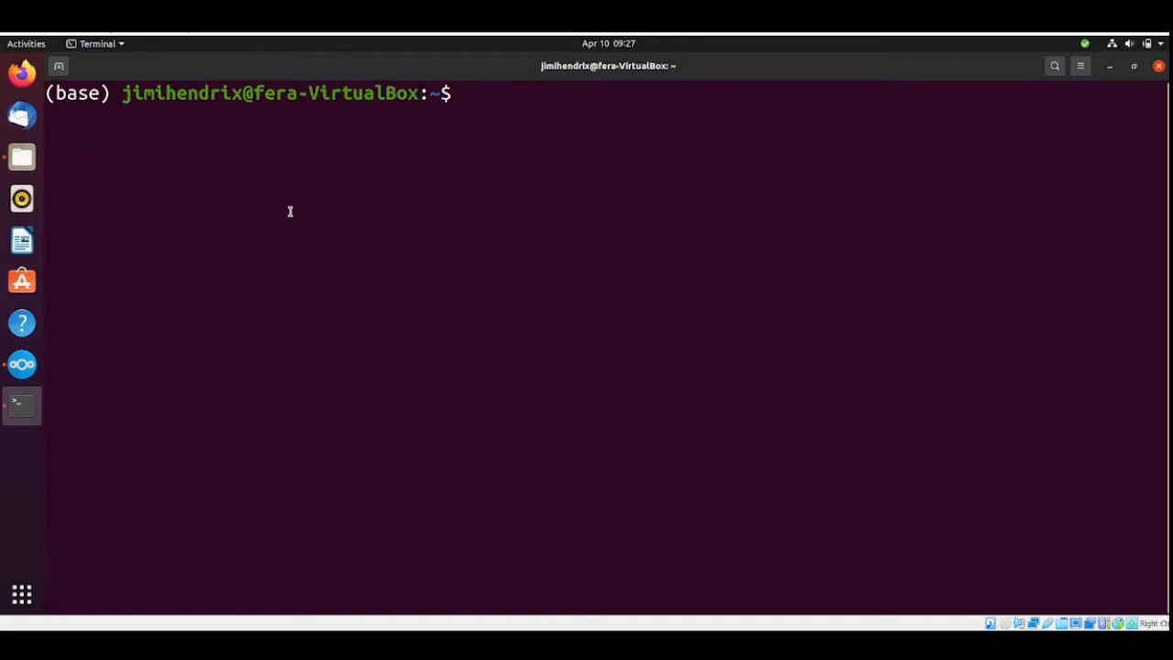
Deactivate the active base conda environment with conda deactivate.
{"action": "type", "text": "conda deactiv"}
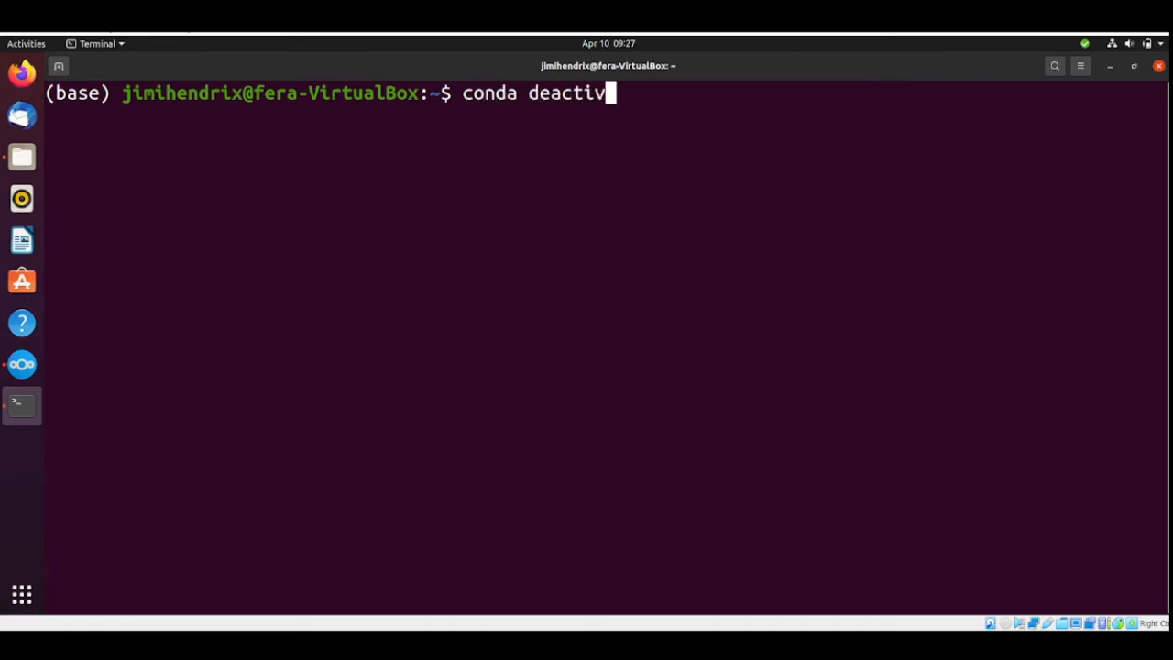
{"action": "type", "text": "ate"}
{"action": "key", "text": "Return"}
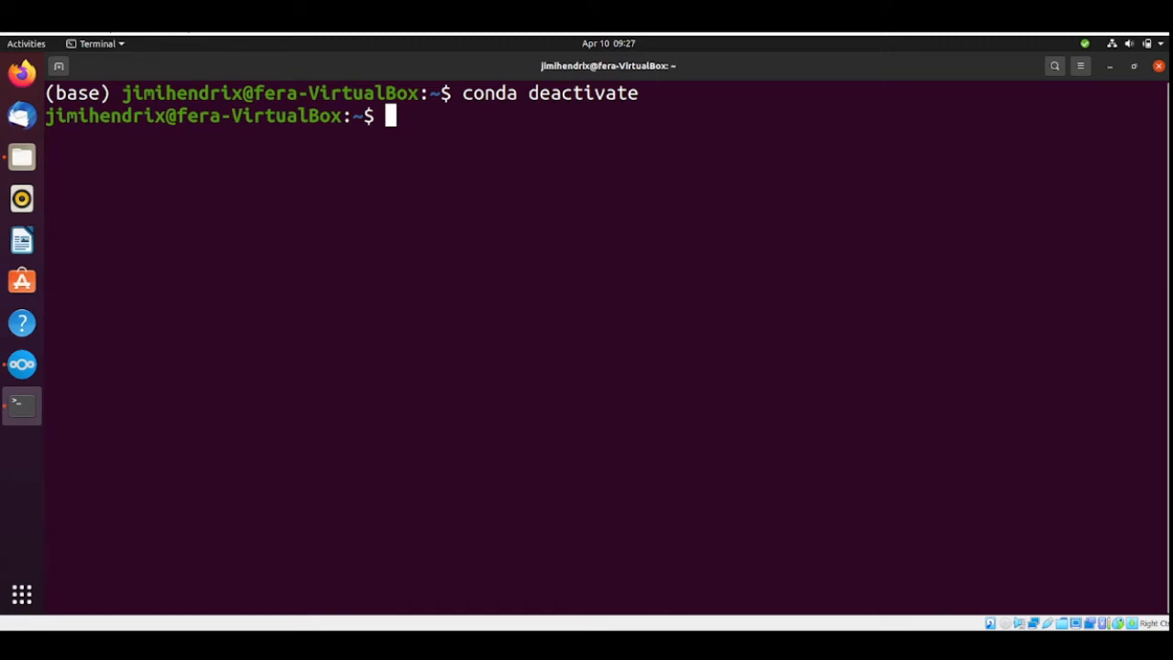
List all existing conda environments with conda info --envs.
{"action": "type", "text": "conda info "}
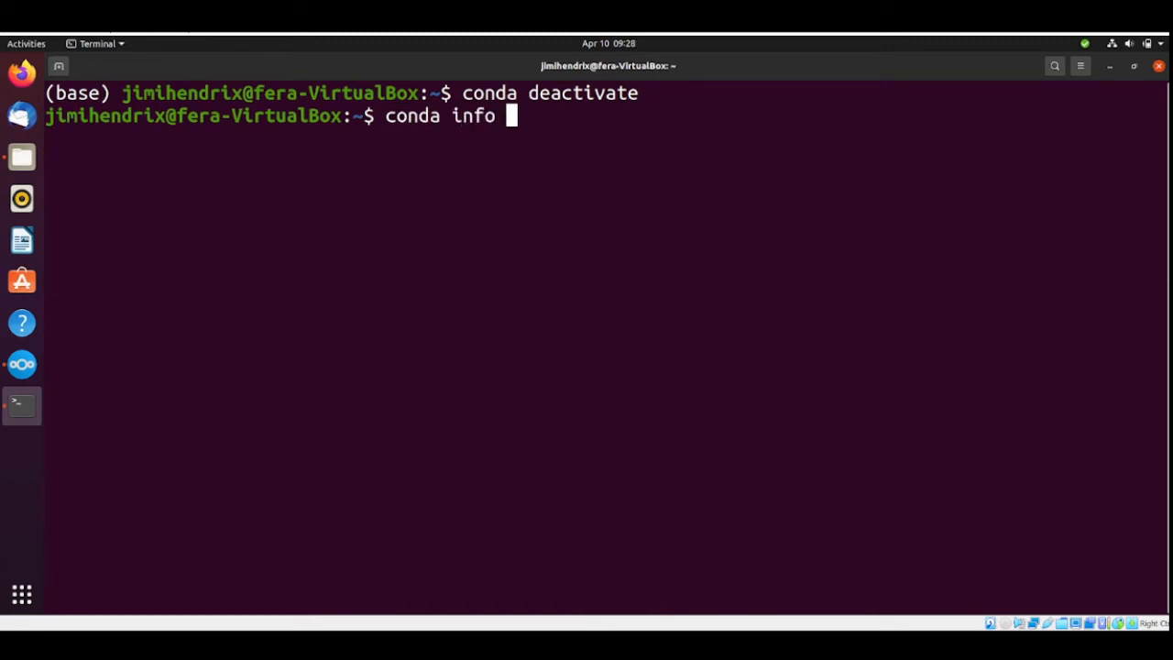
{"action": "type", "text": "--envs"}
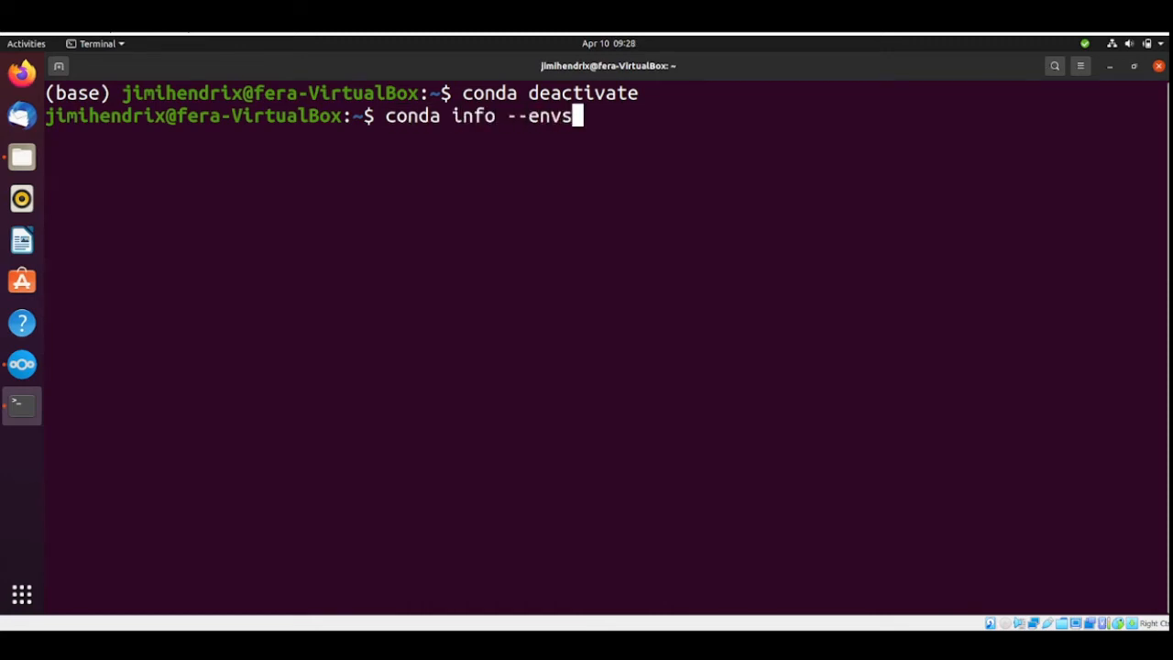
{"action": "key", "text": "Return"}
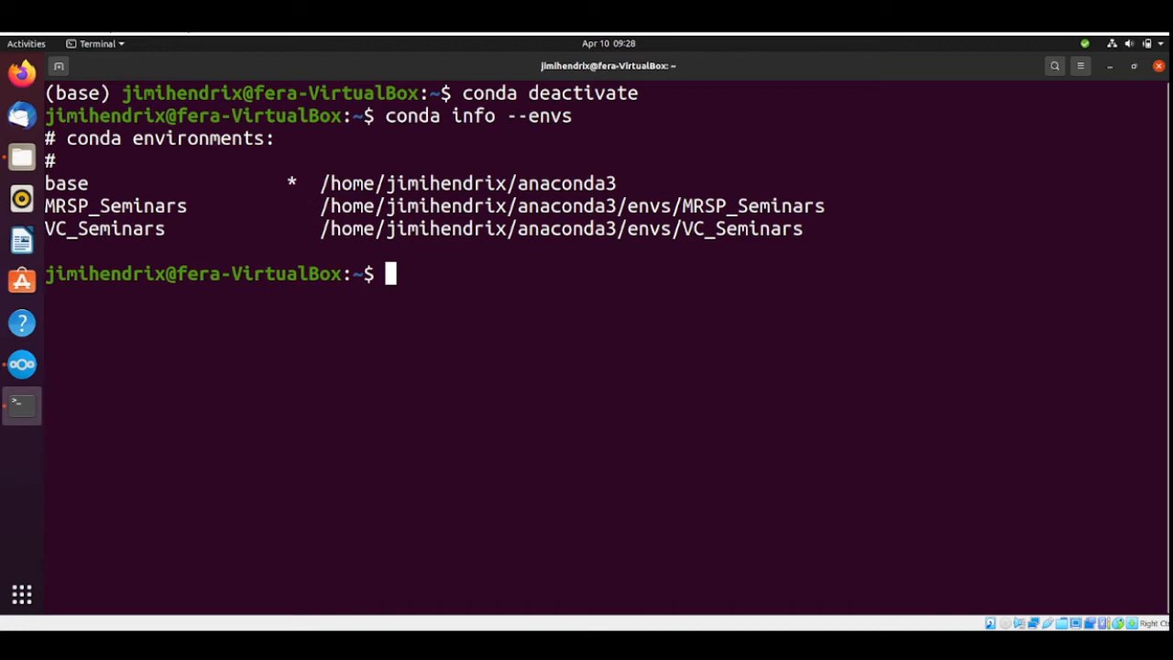
Try to launch Anaconda Navigator from the terminal with the anaconda-navigator command while no conda environment is active.
{"action": "type", "text": "ana"}
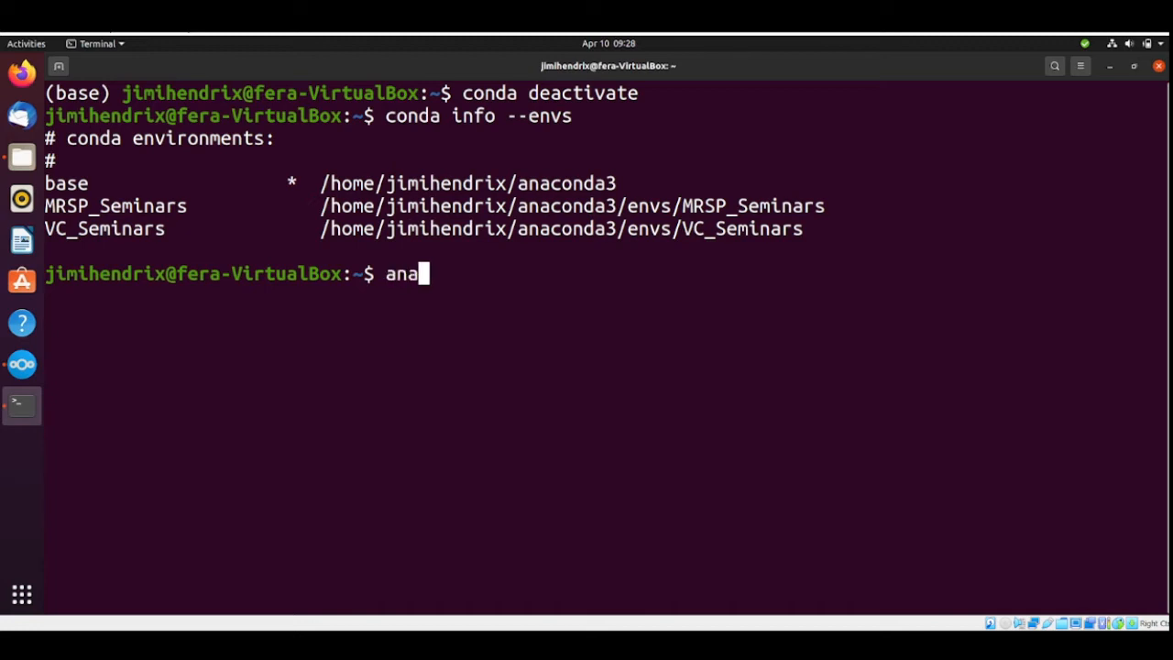
{"action": "type", "text": "conda-navigator"}
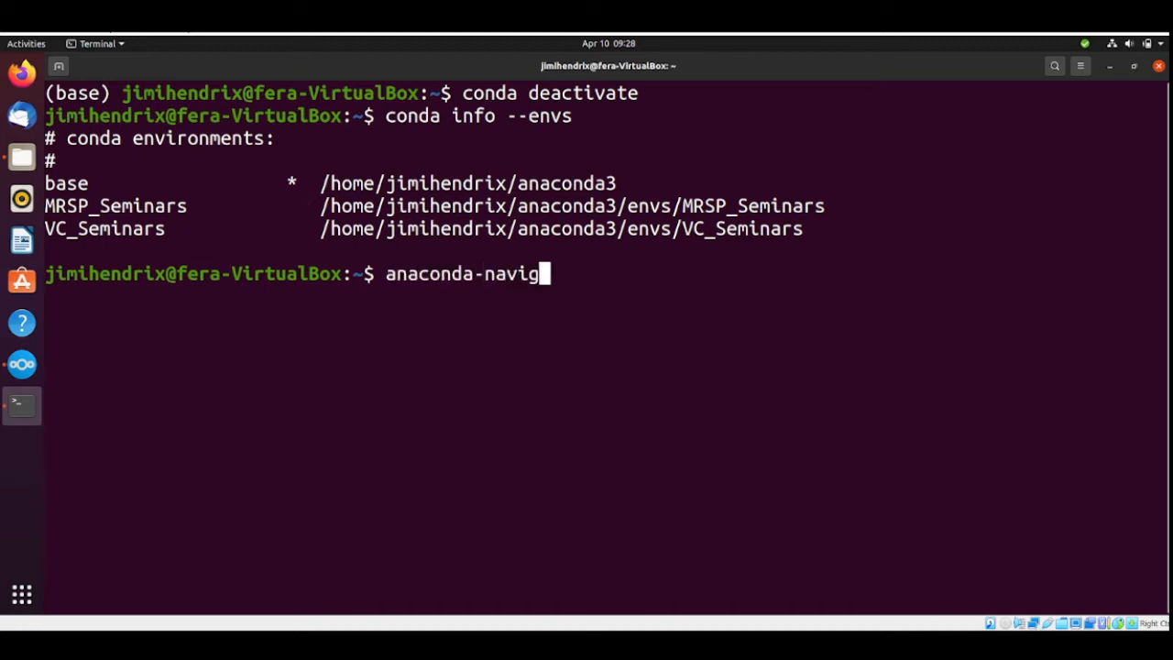
{"action": "key", "text": "Return"}
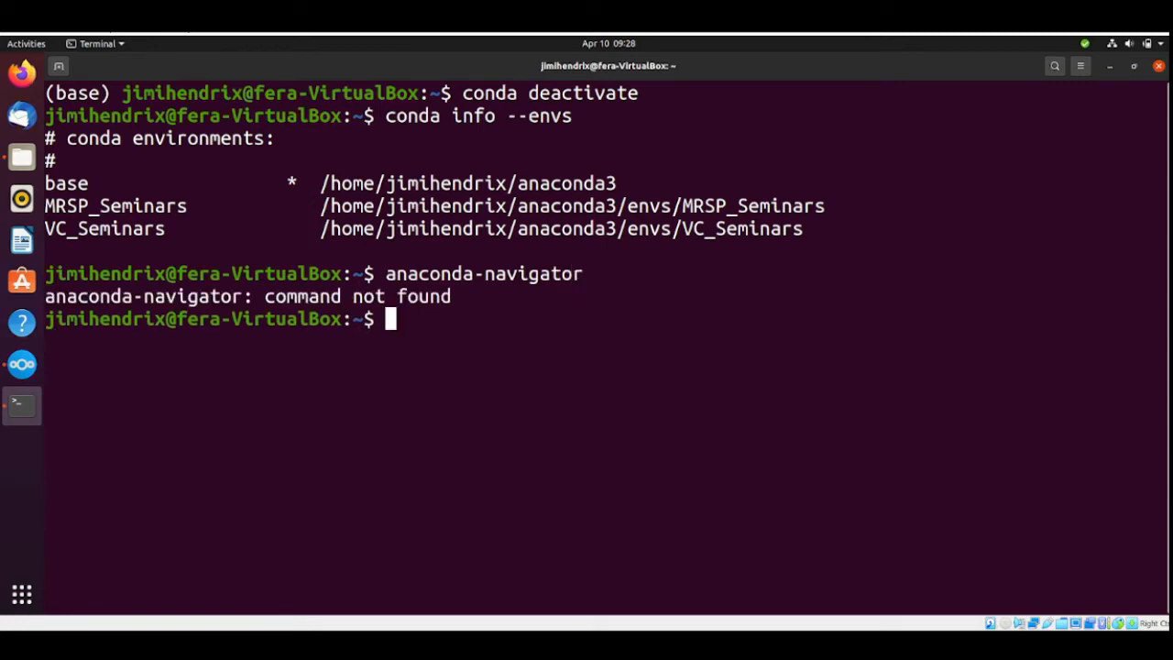
Activate the base conda environment again with conda activate.
{"action": "type", "text": "conda"}
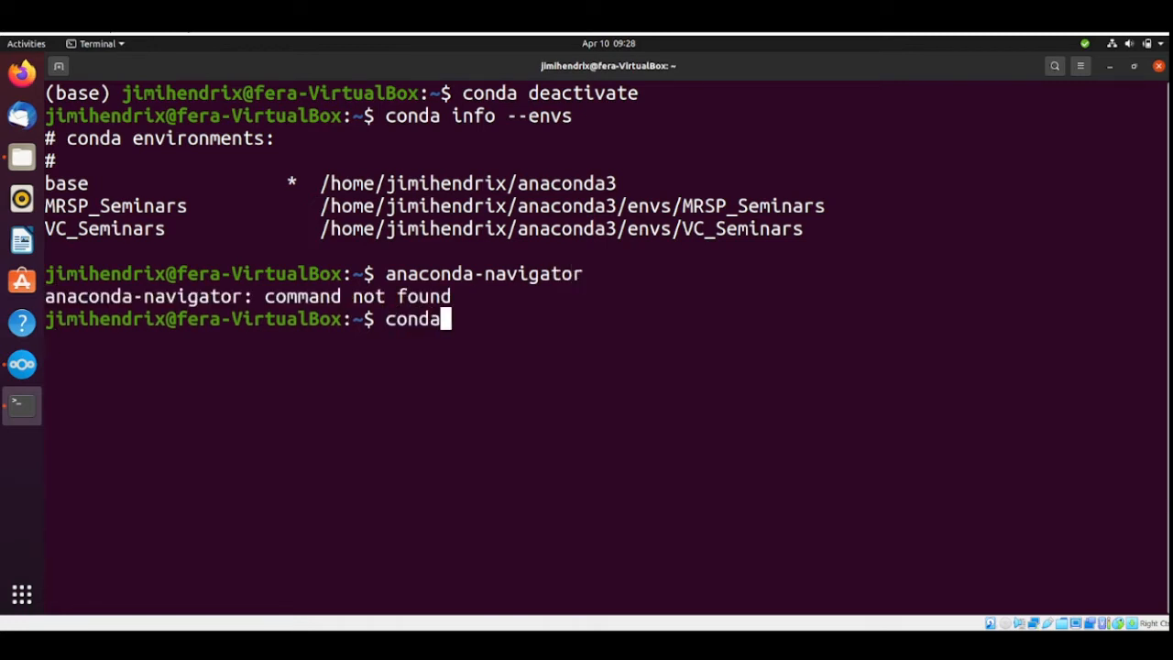
{"action": "type", "text": " actia"}
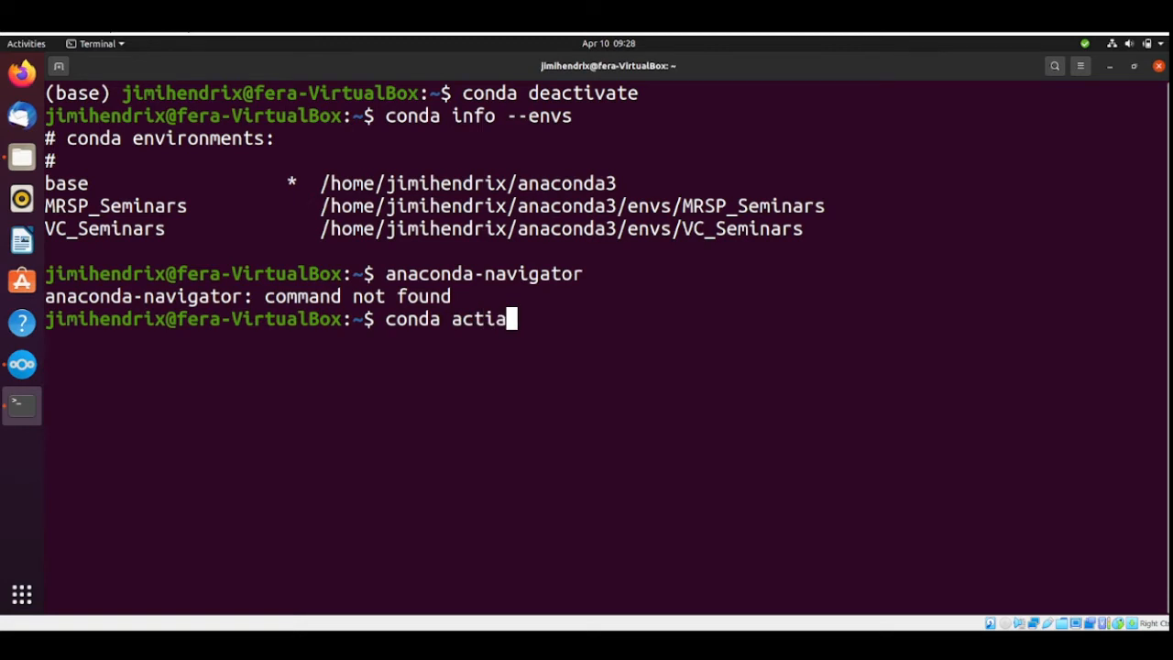
{"action": "key", "text": "BackSpace"}
{"action": "type", "text": "vate"}
{"action": "key", "text": "Return"}
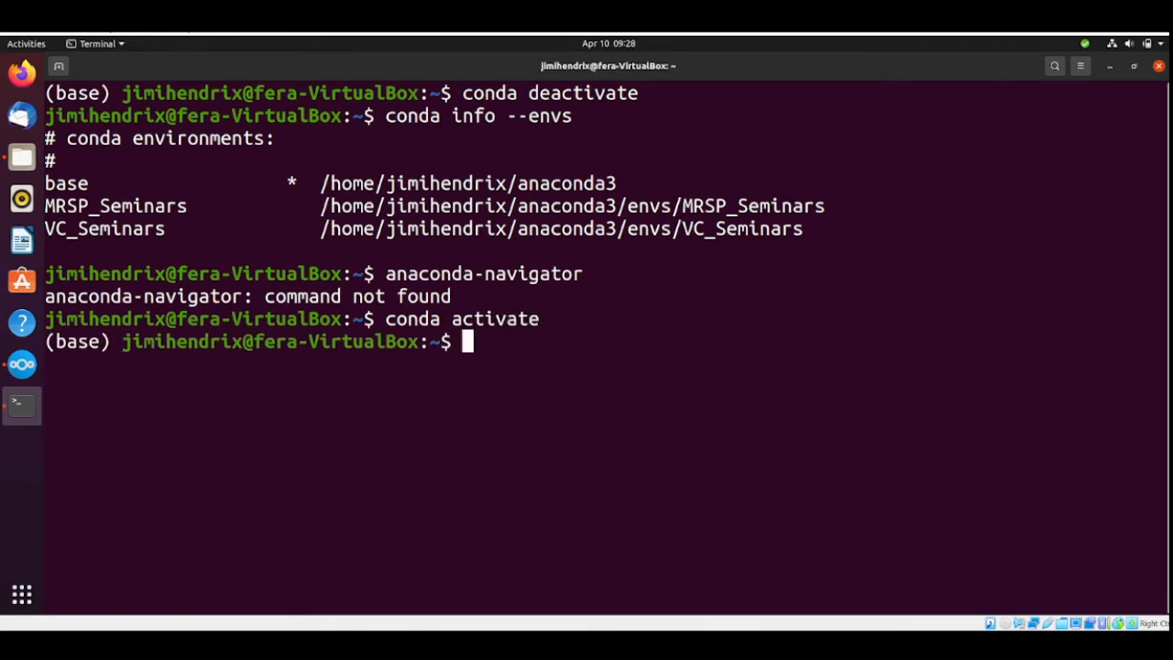
Launch Anaconda Navigator from the base environment with the anaconda-navigator command.
{"action": "type", "text": "anaconda"}
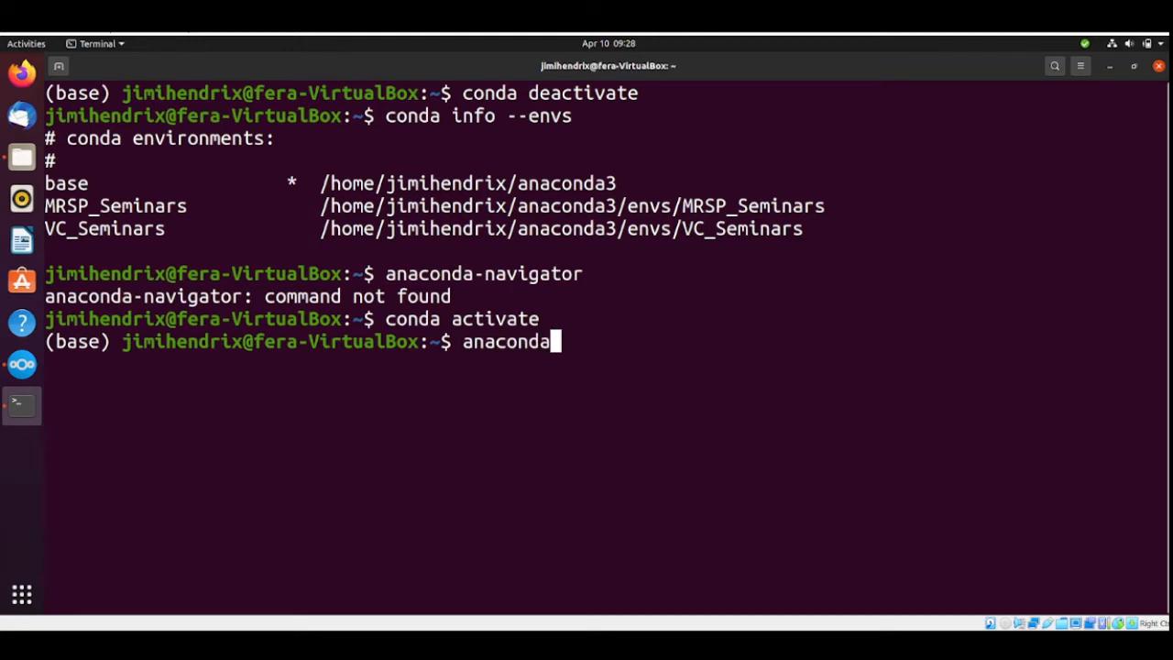
{"action": "type", "text": "-navigator"}
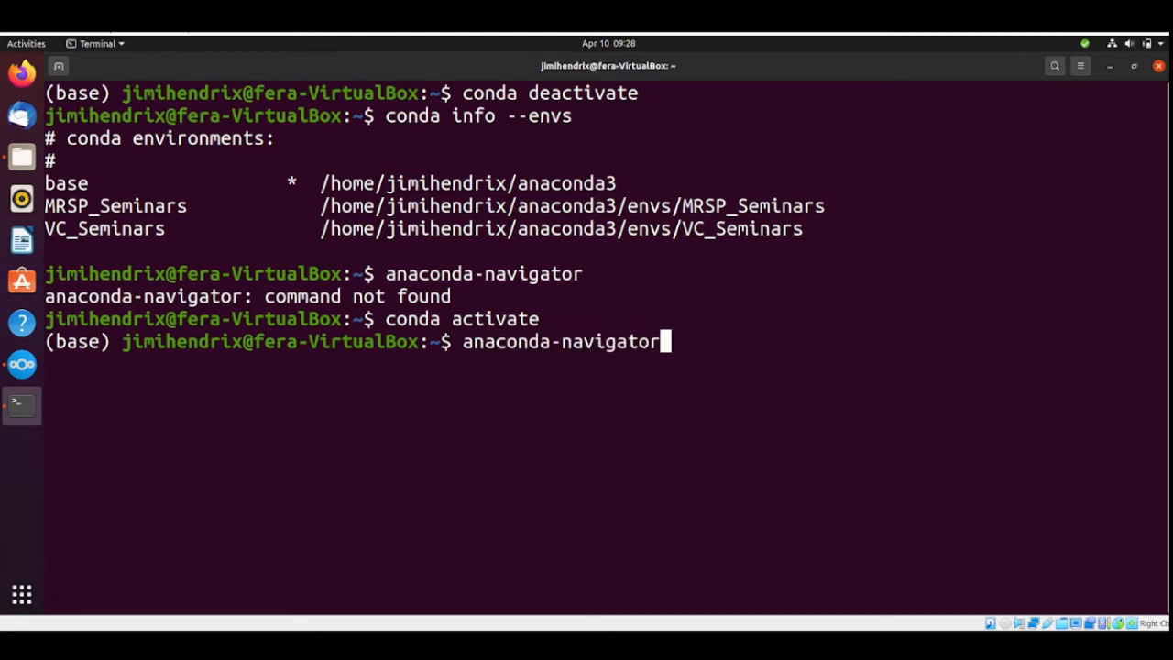
{"action": "key", "text": "Return"}
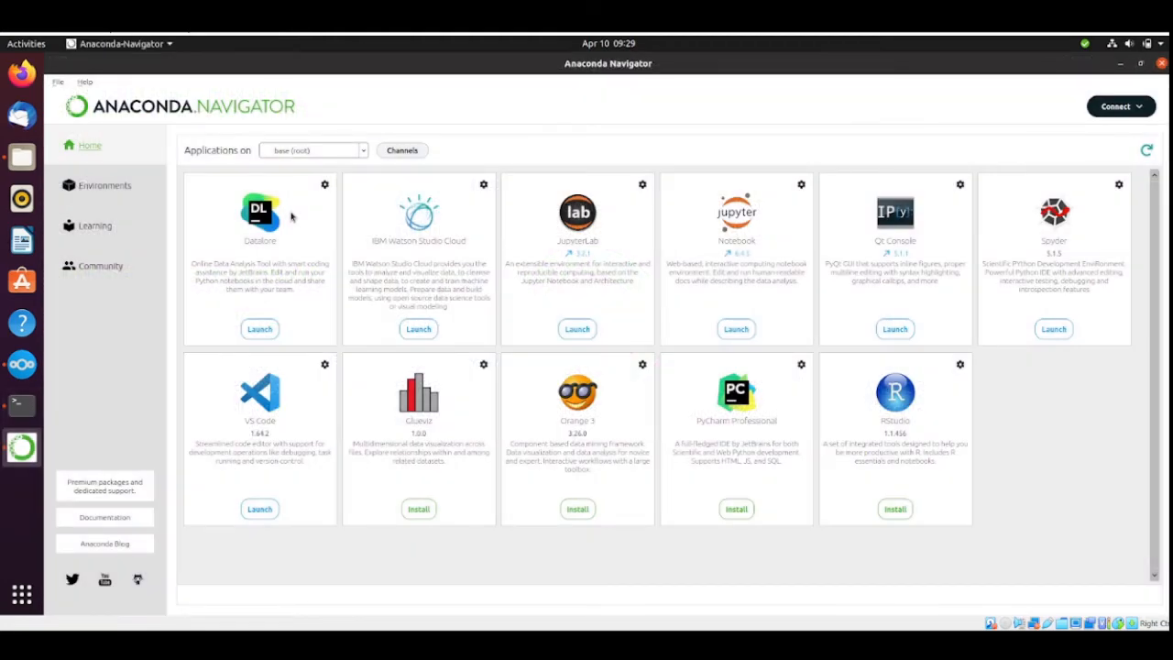
Create a new environment named MMW_Seminars with Python 3.8.13.
{"action": "left_click", "coordinate": [104, 186]}
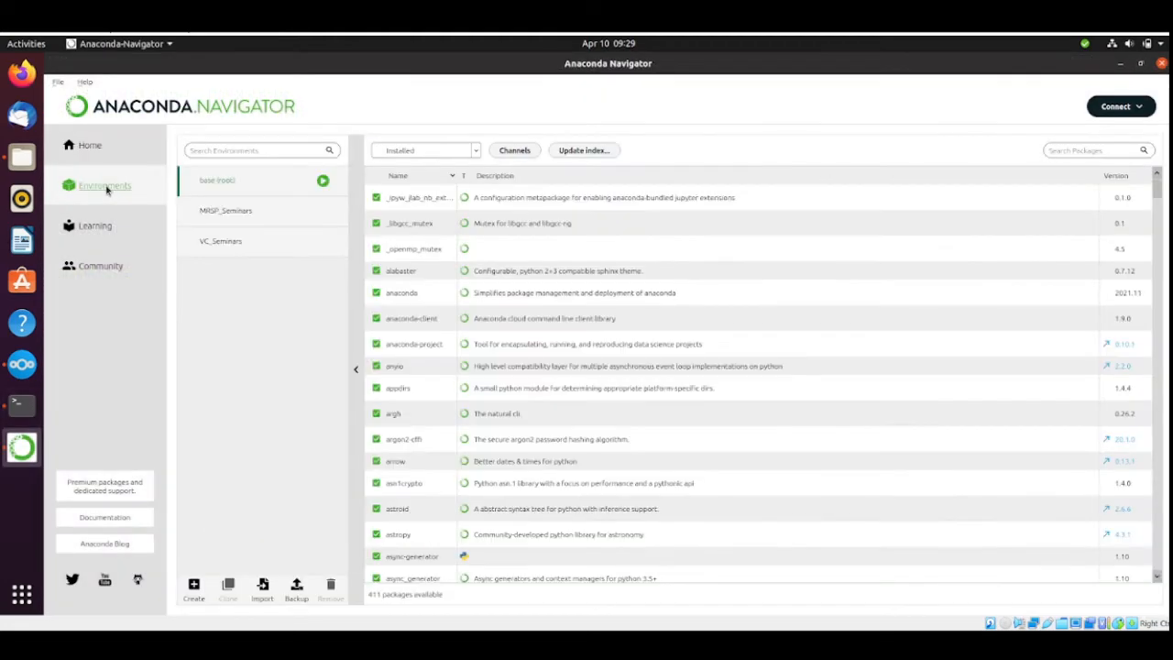
{"action": "left_click", "coordinate": [195, 593]}
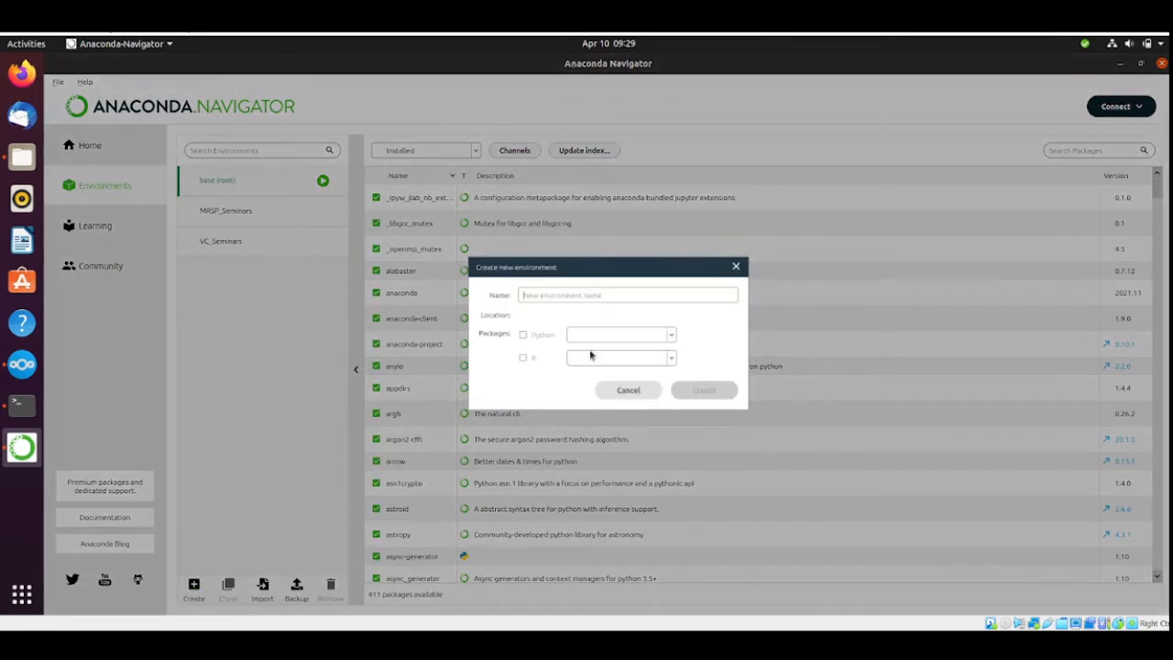
{"action": "type", "text": "MMW_S"}
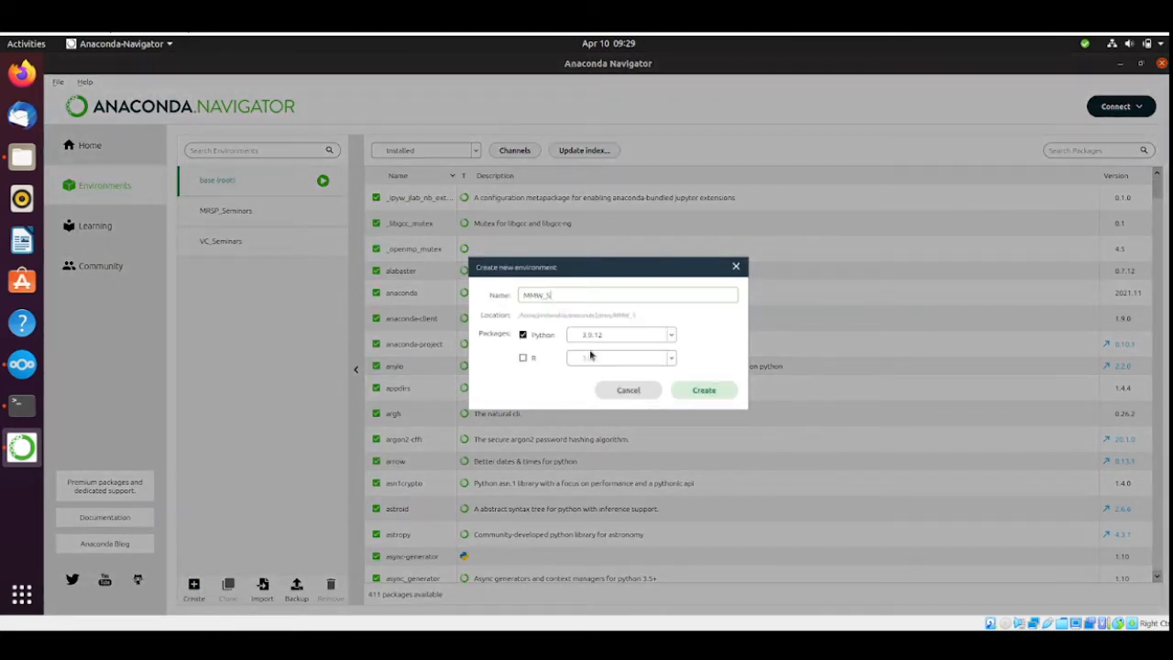
{"action": "type", "text": "eminars"}
{"action": "left_click", "coordinate": [657, 338]}
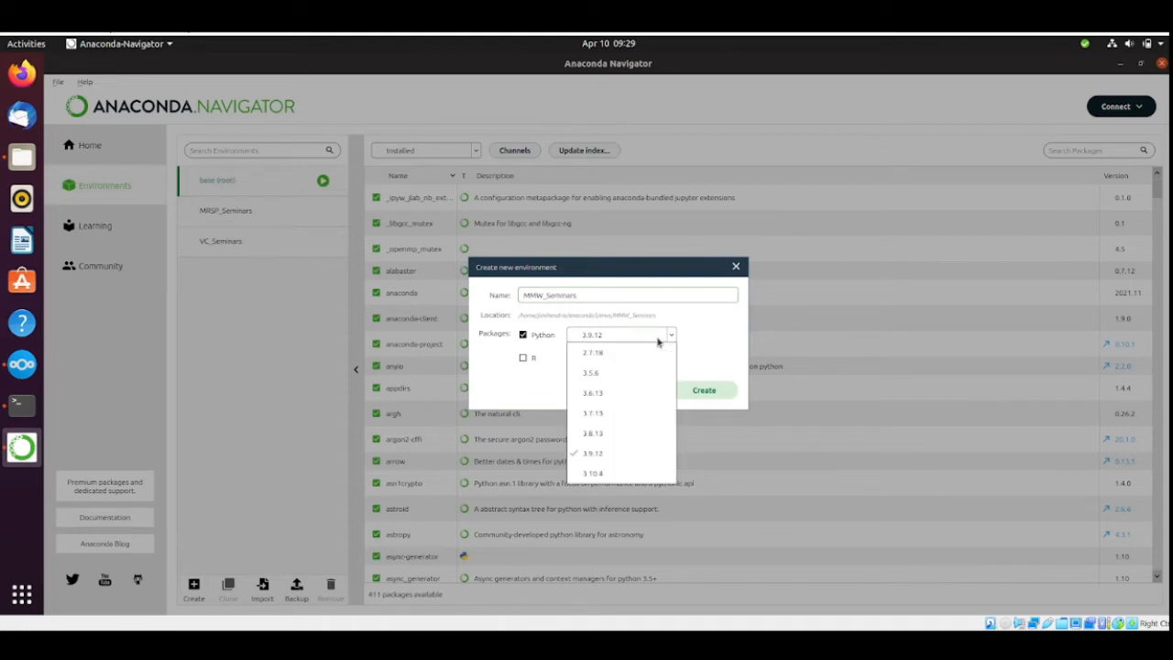
{"action": "left_click", "coordinate": [609, 434]}
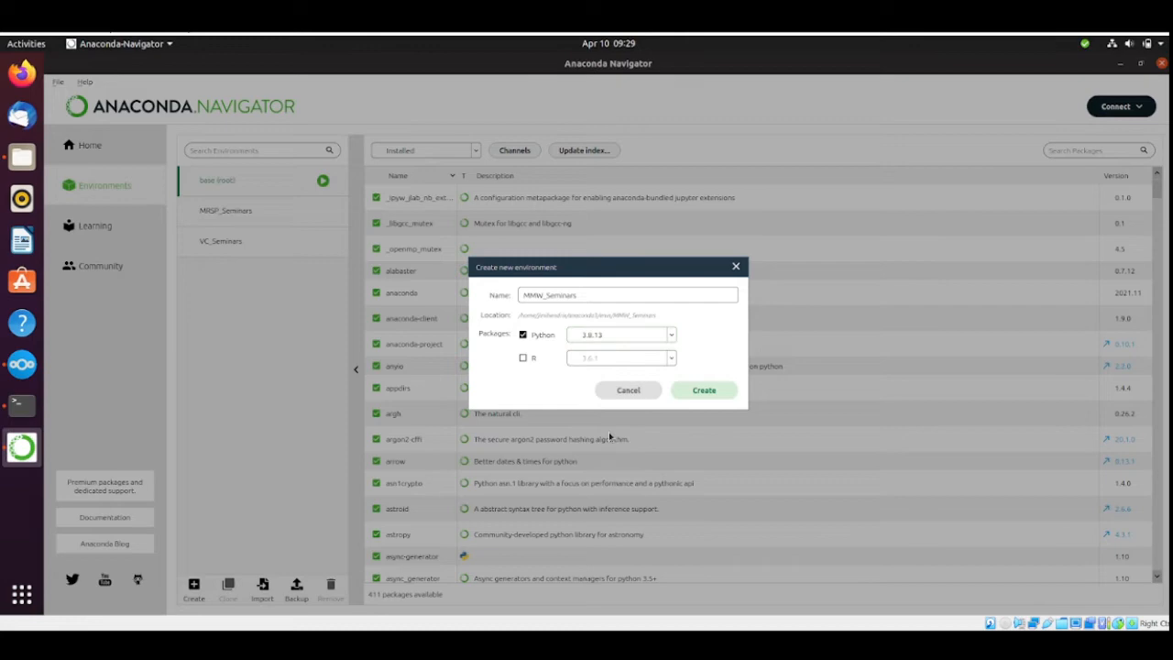
{"action": "left_click", "coordinate": [704, 390]}
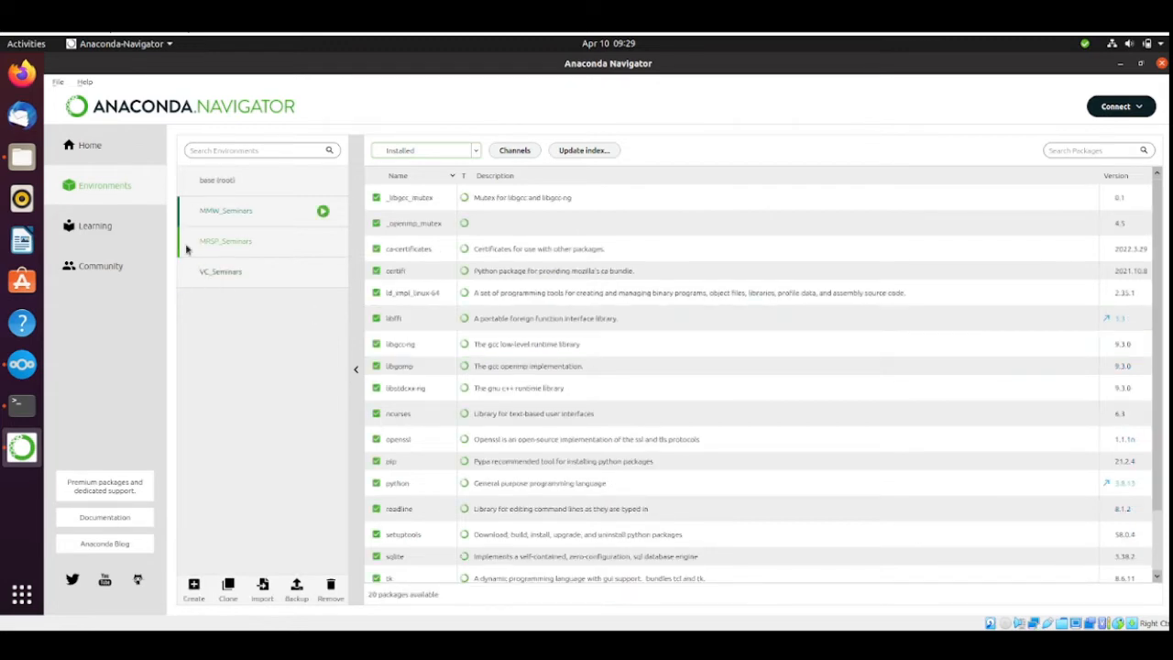
Look through the installed packages of MMW_Seminars and set the package list's filter to Not installed.
{"action": "scroll", "coordinate": [553, 435], "scroll_direction": "down", "scroll_amount": 2}
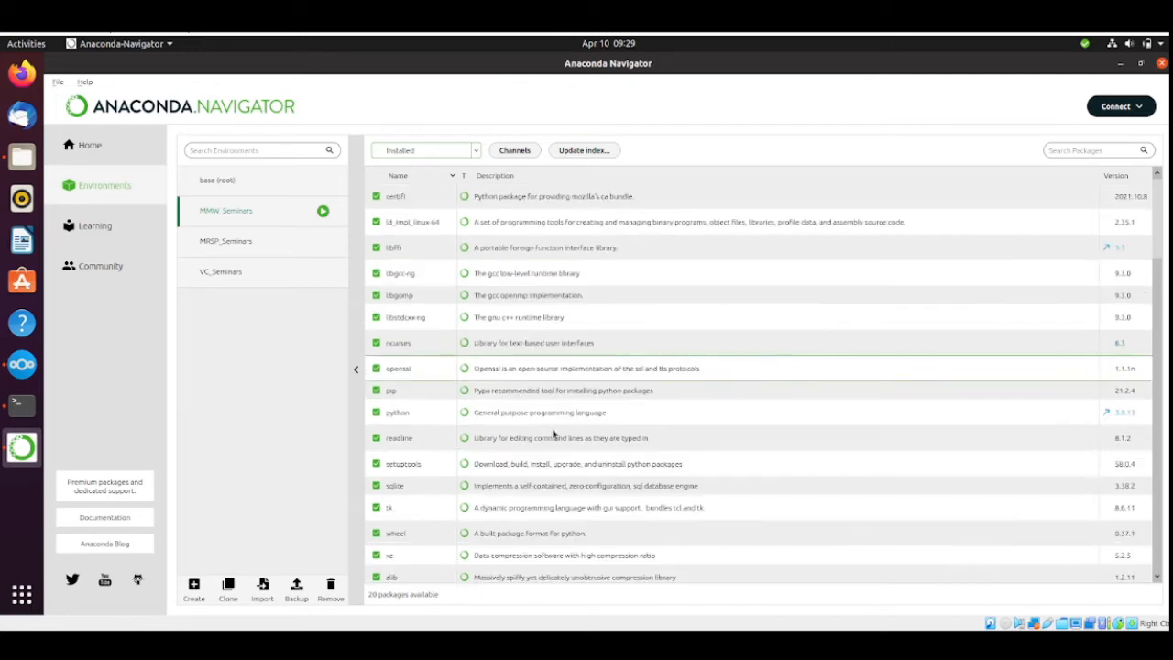
{"action": "scroll", "coordinate": [552, 434], "scroll_direction": "up", "scroll_amount": 2}
{"action": "scroll", "coordinate": [553, 435], "scroll_direction": "down", "scroll_amount": 2}
{"action": "scroll", "coordinate": [552, 434], "scroll_direction": "up", "scroll_amount": 2}
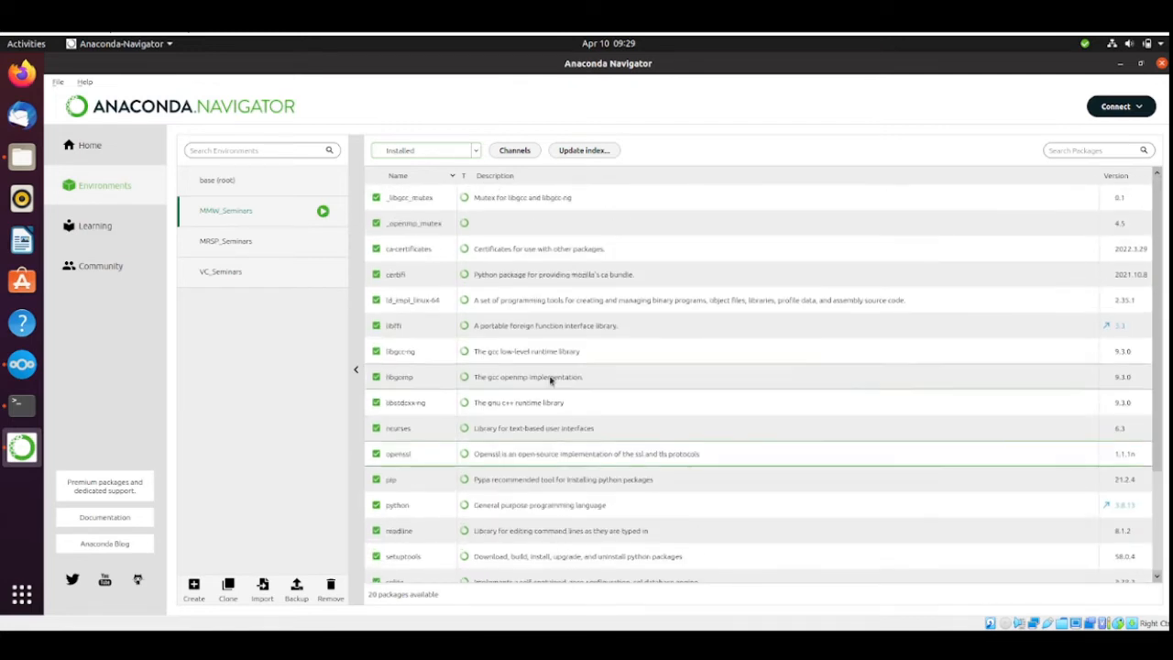
{"action": "left_click", "coordinate": [425, 151]}
{"action": "left_click", "coordinate": [445, 188]}
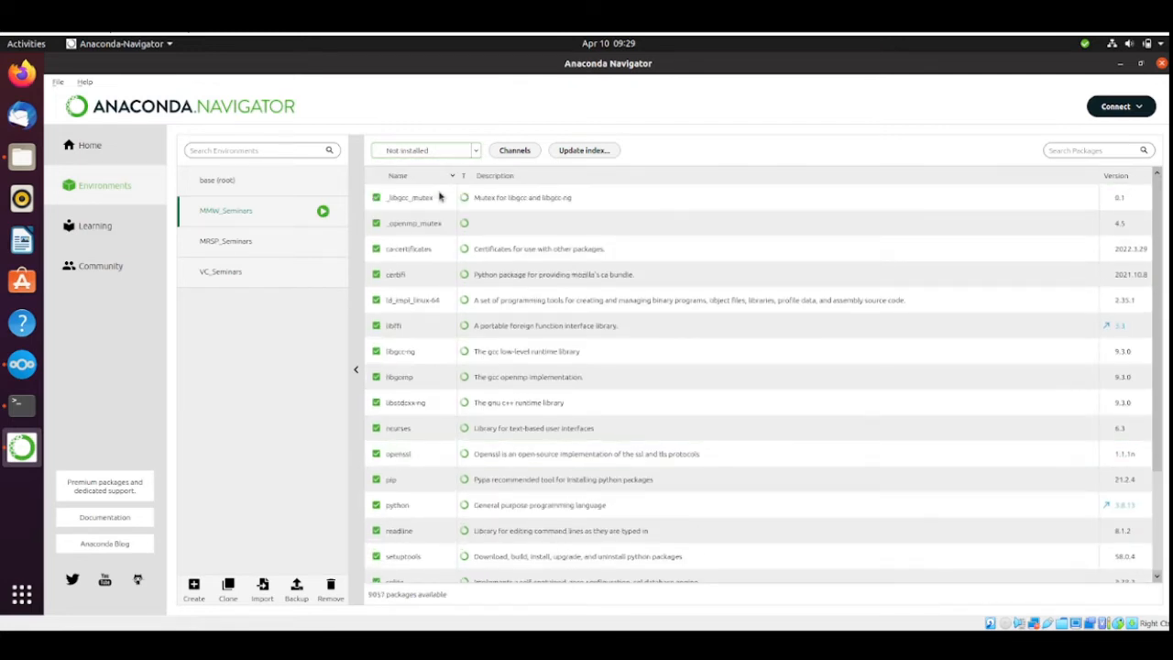
Add the conda-forge channel to the package channels and update them.
{"action": "left_click", "coordinate": [516, 152]}
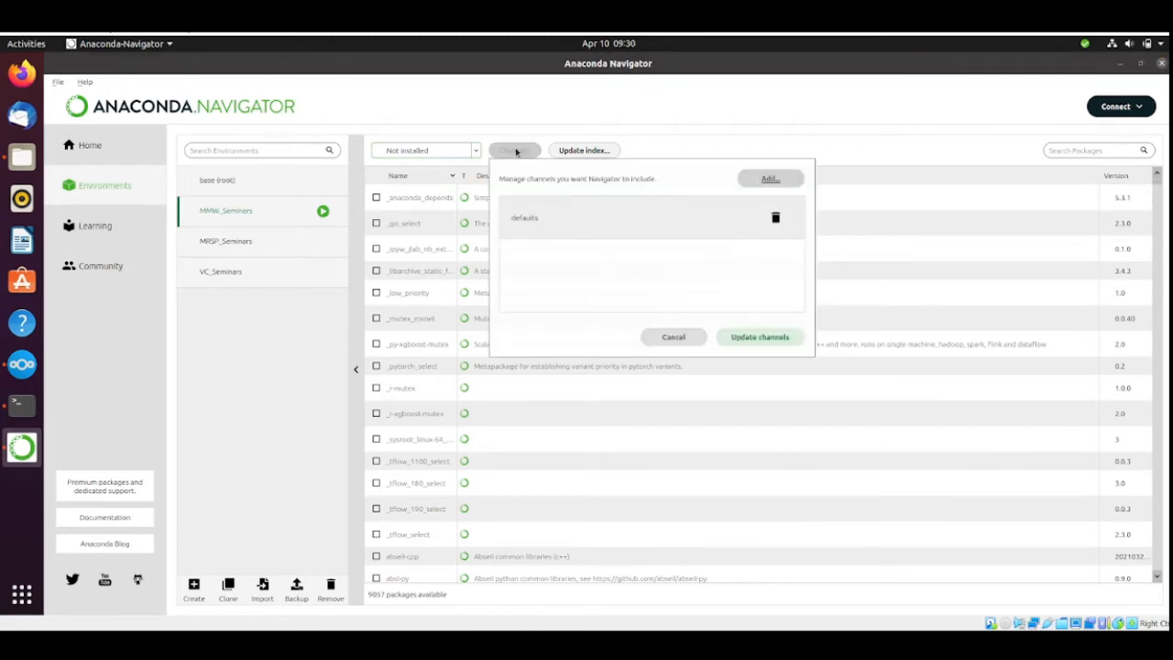
{"action": "left_click", "coordinate": [768, 178]}
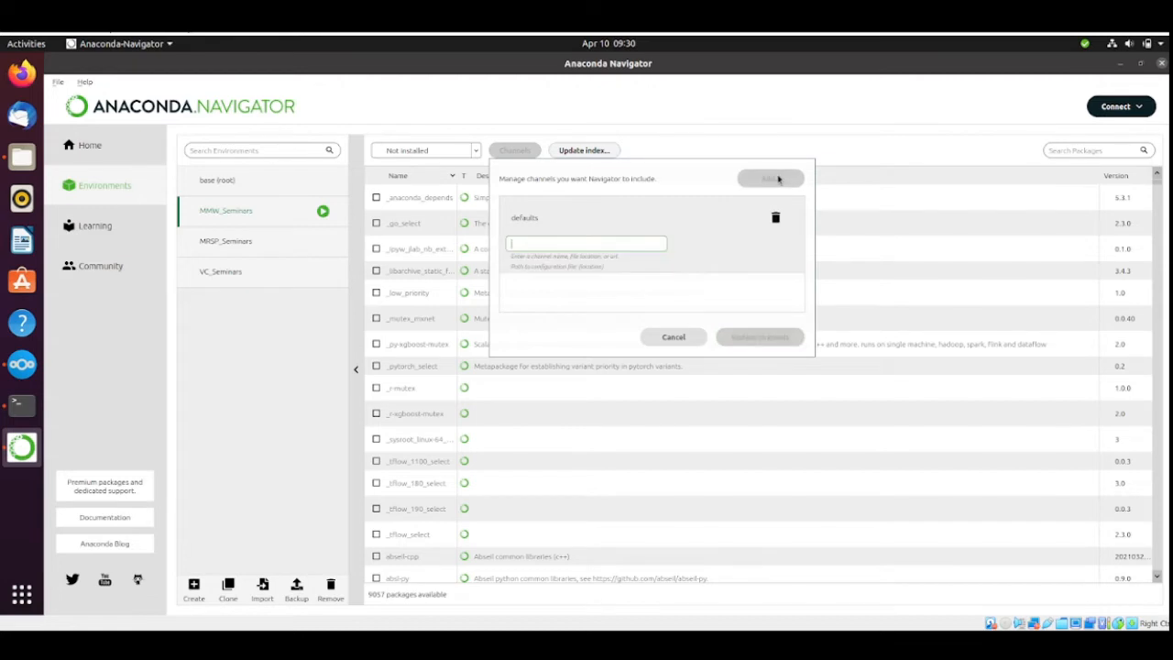
{"action": "type", "text": "conda"}
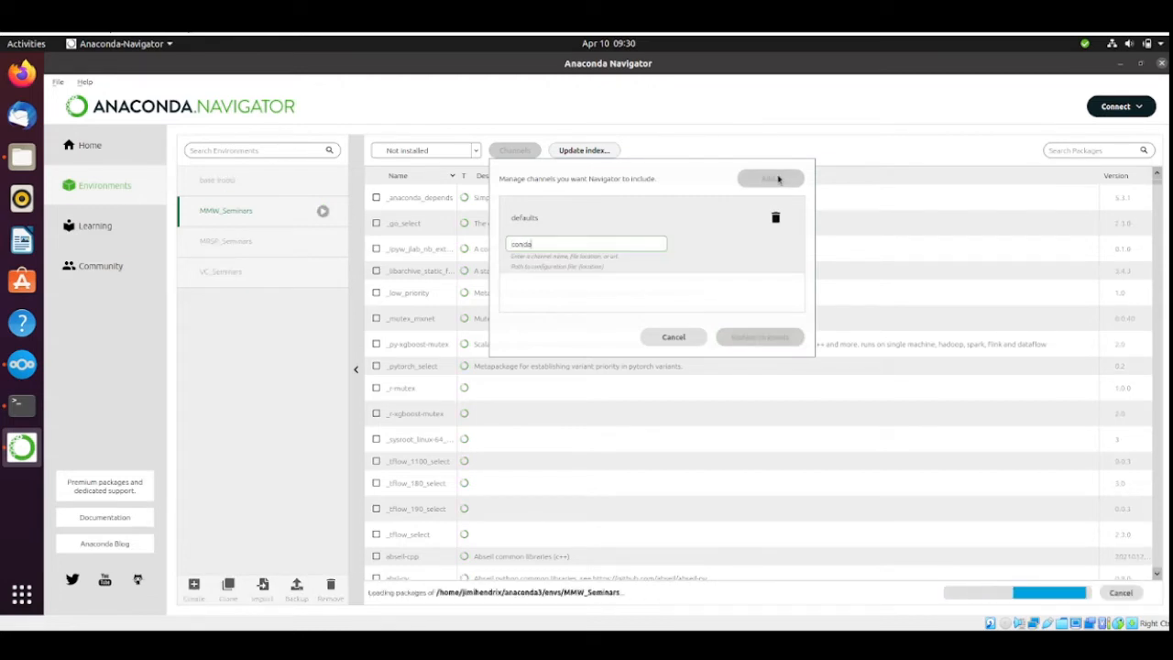
{"action": "type", "text": "-forge"}
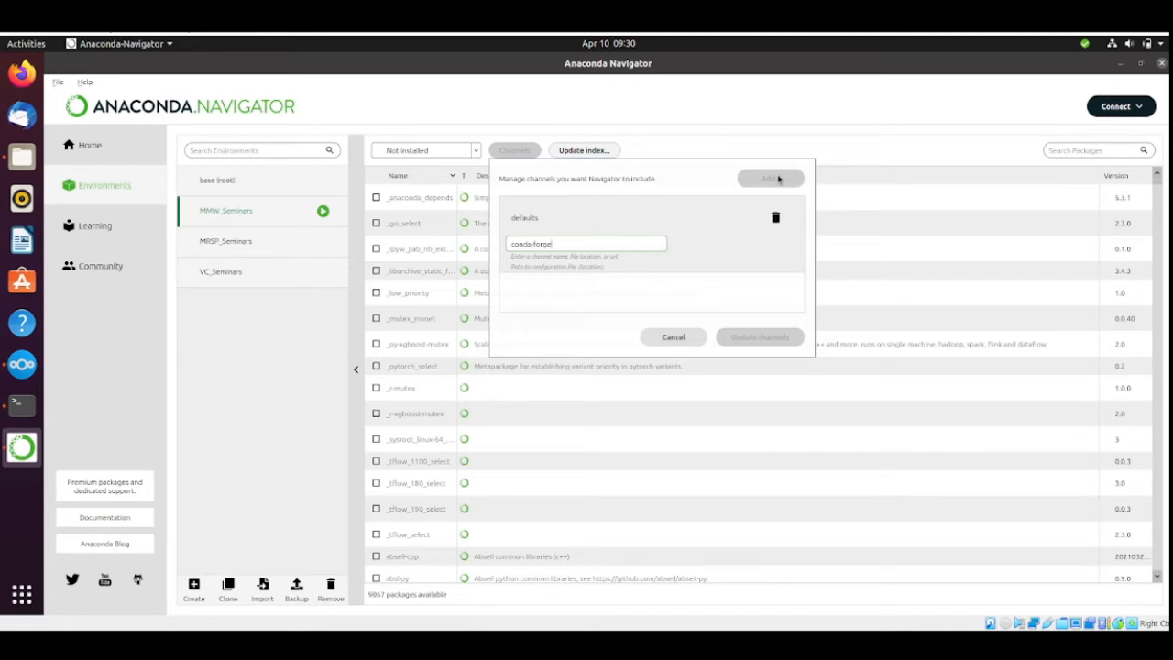
{"action": "key", "text": "Return"}
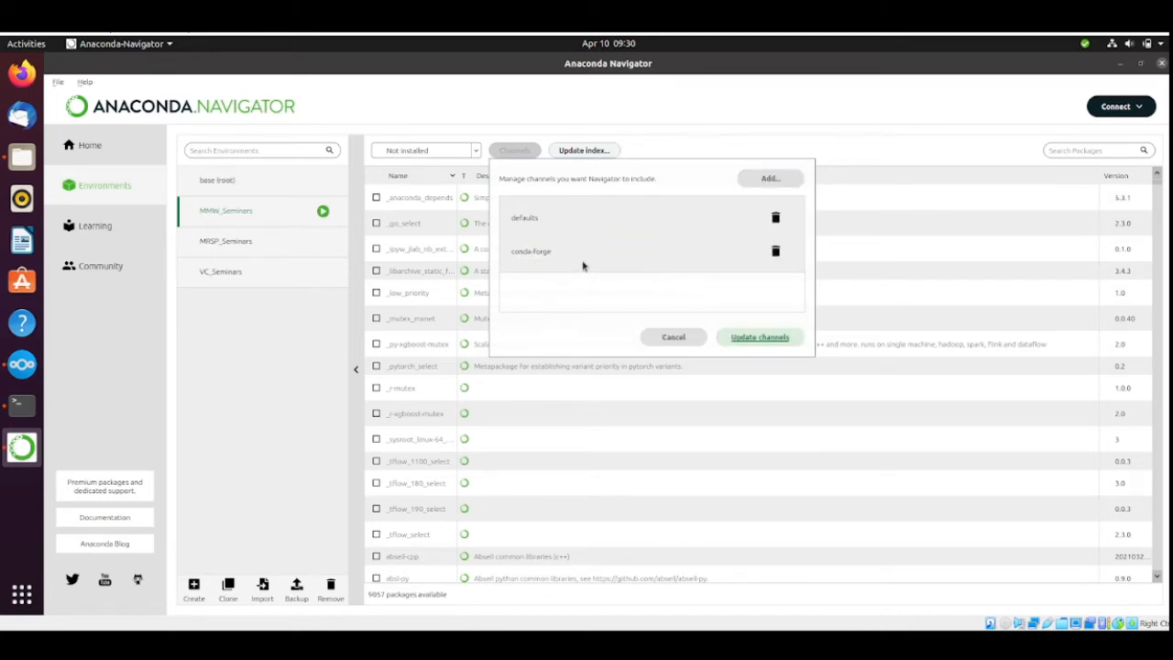
{"action": "left_click", "coordinate": [750, 346]}
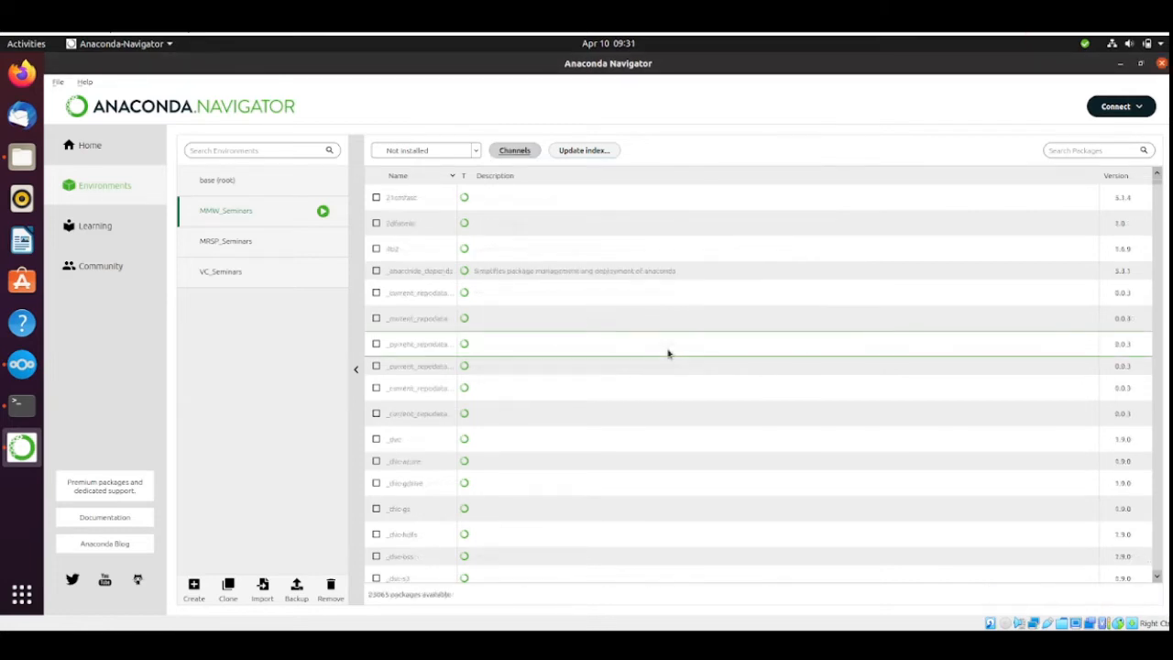
Search for jupyter and nbgrader in the package list and mark both packages for installation.
{"action": "left_click", "coordinate": [1081, 149]}
{"action": "type", "text": "jupyter"}
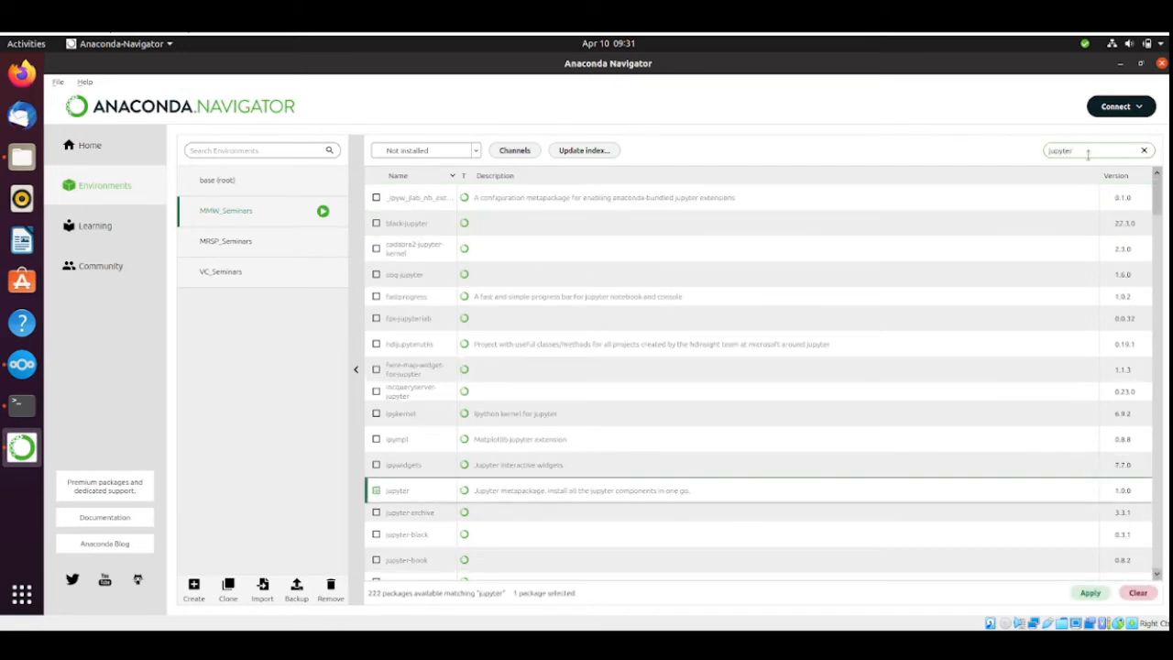
{"action": "left_click", "coordinate": [1087, 156]}
{"action": "key", "text": "BackSpace"}
{"action": "key", "text": "BackSpace"}
{"action": "key", "text": "BackSpace"}
{"action": "key", "text": "BackSpace"}
{"action": "key", "text": "BackSpace"}
{"action": "key", "text": "BackSpace"}
{"action": "key", "text": "BackSpace"}
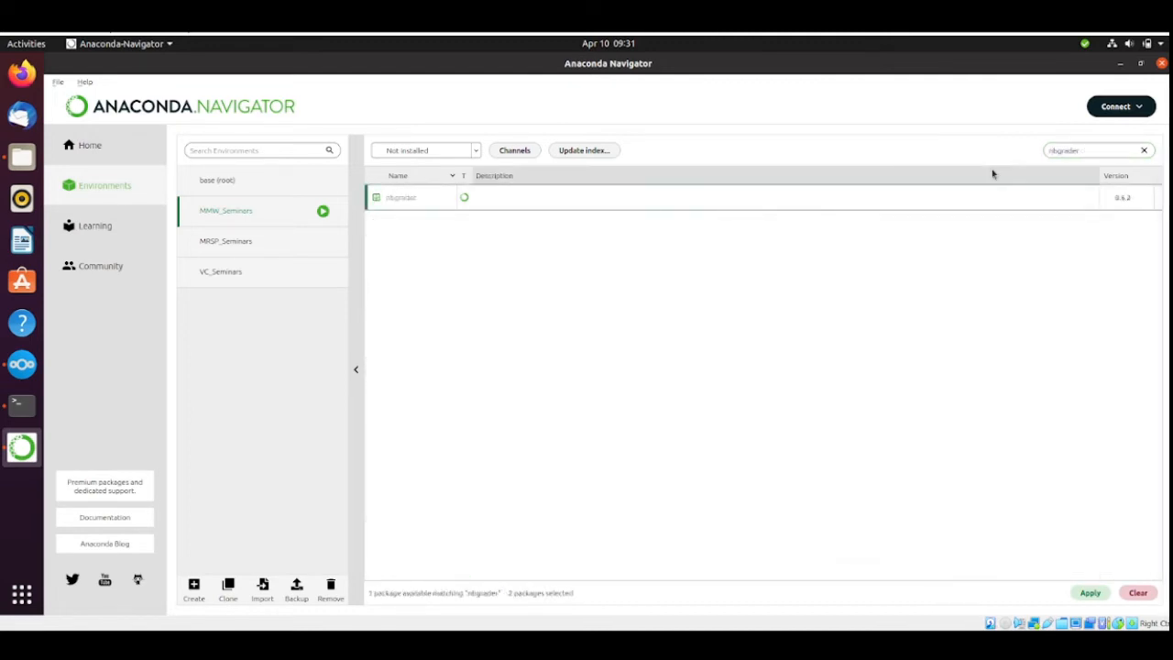
{"action": "left_click", "coordinate": [1093, 157]}
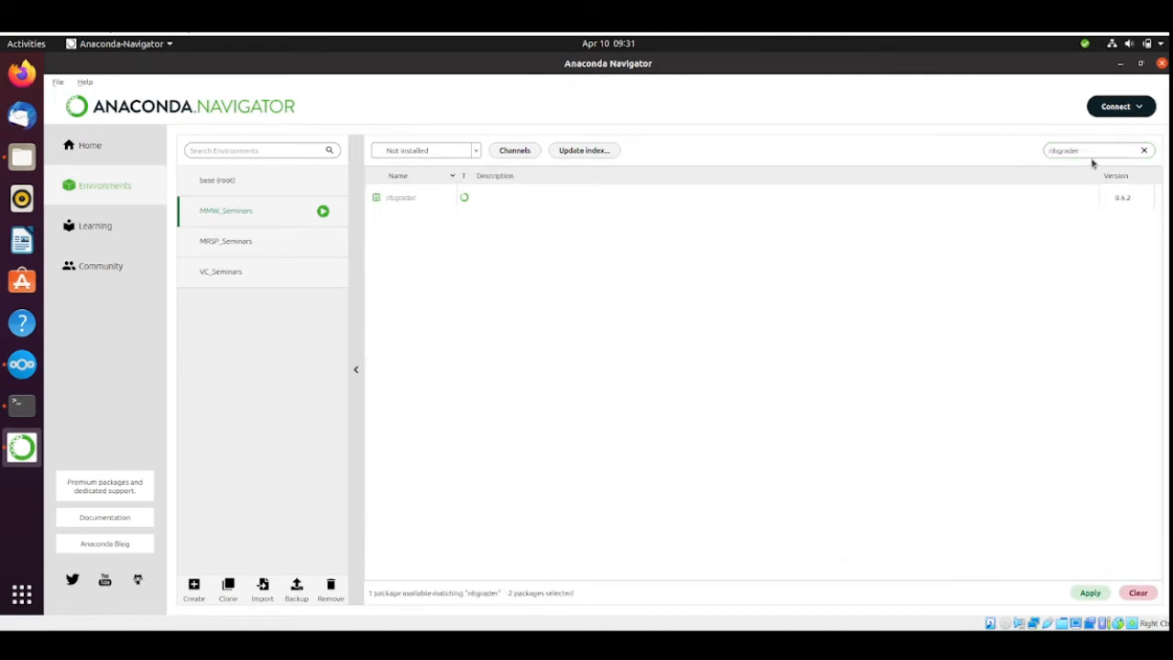
Replace the package search with umpy and mark the numpy package for installation.
{"action": "key", "text": "BackSpace"}
{"action": "key", "text": "BackSpace"}
{"action": "key", "text": "BackSpace"}
{"action": "key", "text": "BackSpace"}
{"action": "key", "text": "BackSpace"}
{"action": "key", "text": "BackSpace"}
{"action": "key", "text": "BackSpace"}
{"action": "key", "text": "BackSpace"}
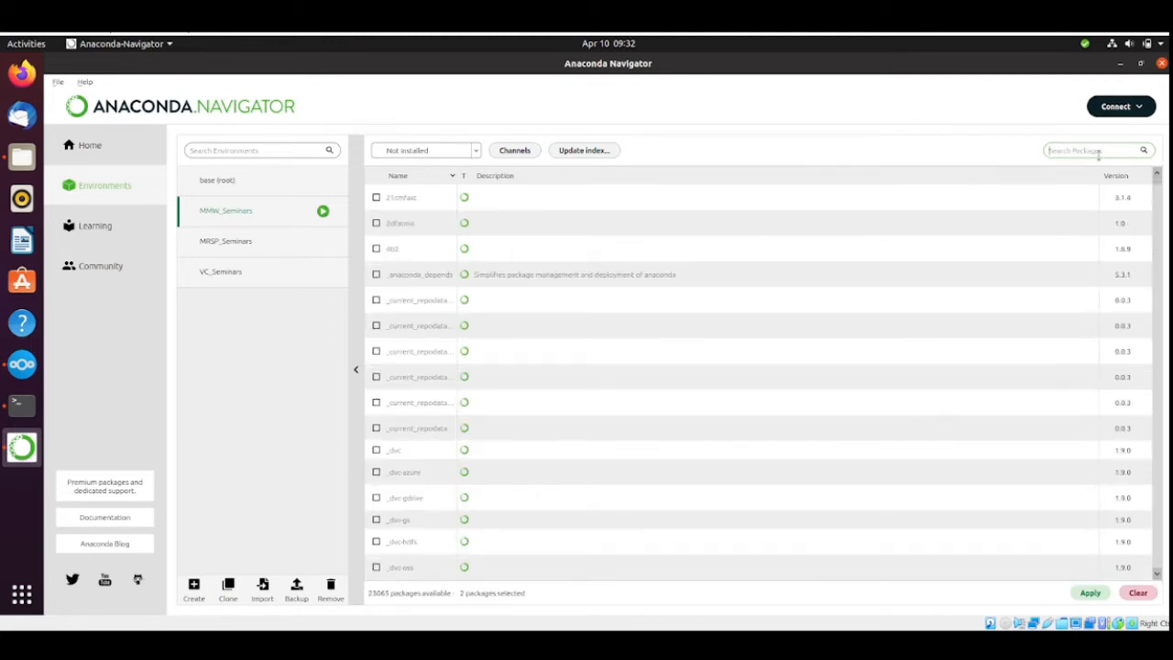
{"action": "type", "text": "umpy"}
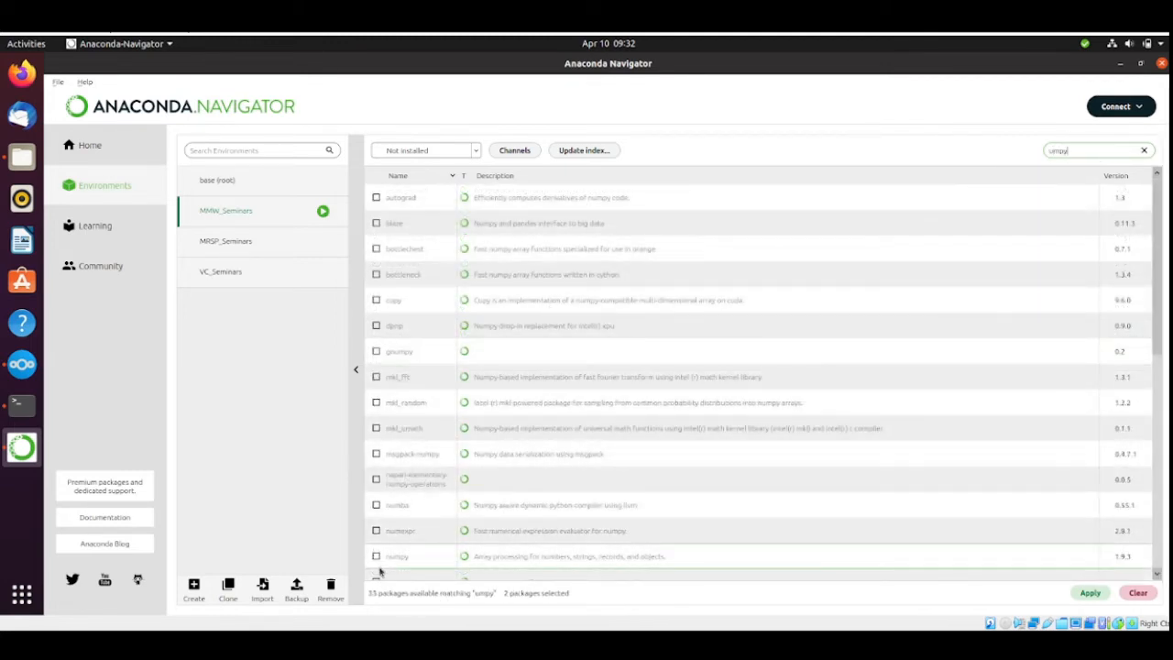
{"action": "left_click", "coordinate": [375, 557]}
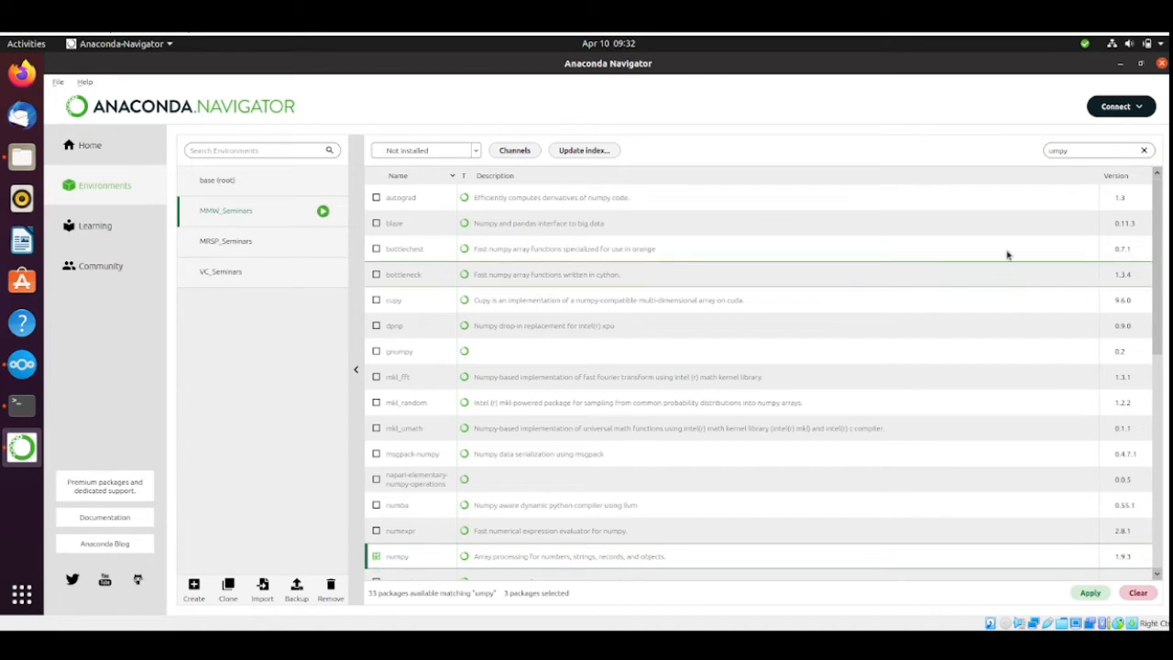
Replace the package search with scipy and mark the scipy package for installation.
{"action": "key", "text": "BackSpace"}
{"action": "key", "text": "BackSpace"}
{"action": "key", "text": "BackSpace"}
{"action": "key", "text": "BackSpace"}
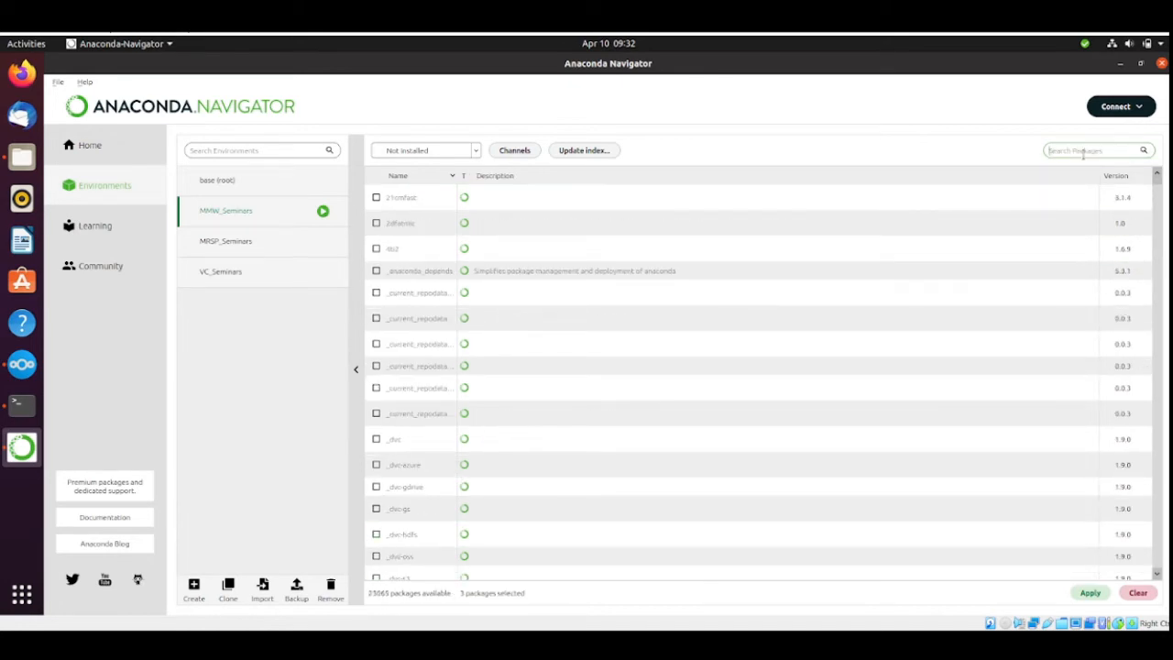
{"action": "type", "text": "scipy"}
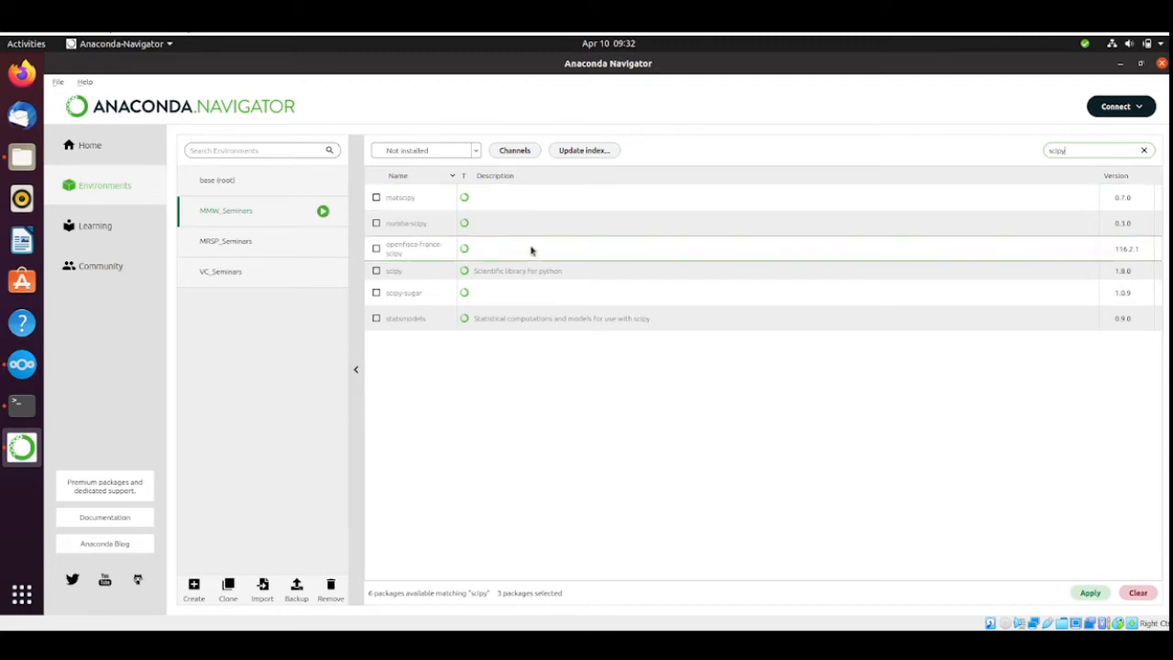
{"action": "left_click", "coordinate": [376, 273]}
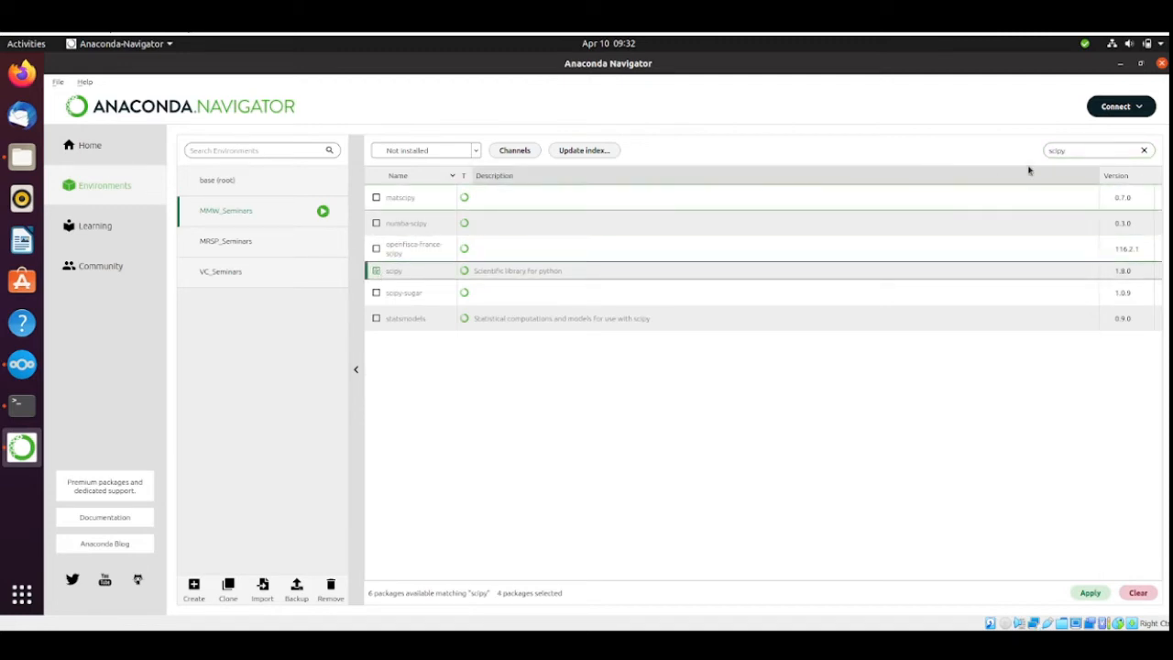
Search for matplotlib, mark the matplotlib package, and install all marked packages with their dependencies into MMW_Seminars.
{"action": "key", "text": "BackSpace"}
{"action": "key", "text": "BackSpace"}
{"action": "key", "text": "BackSpace"}
{"action": "key", "text": "BackSpace"}
{"action": "key", "text": "BackSpace"}
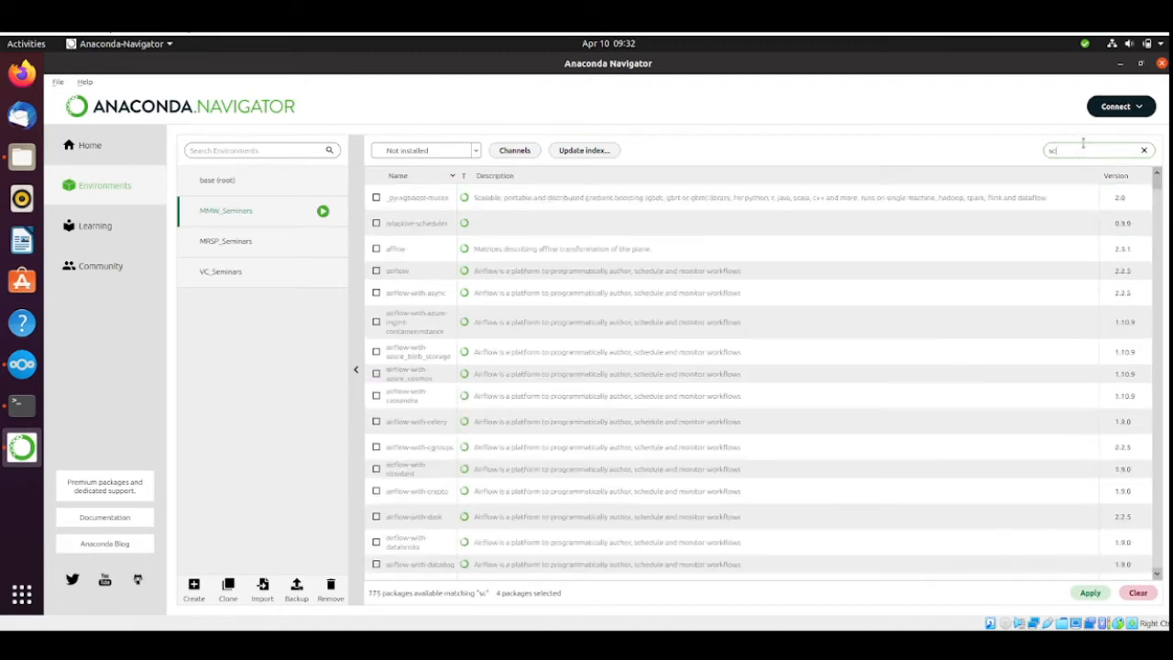
{"action": "type", "text": "m"}
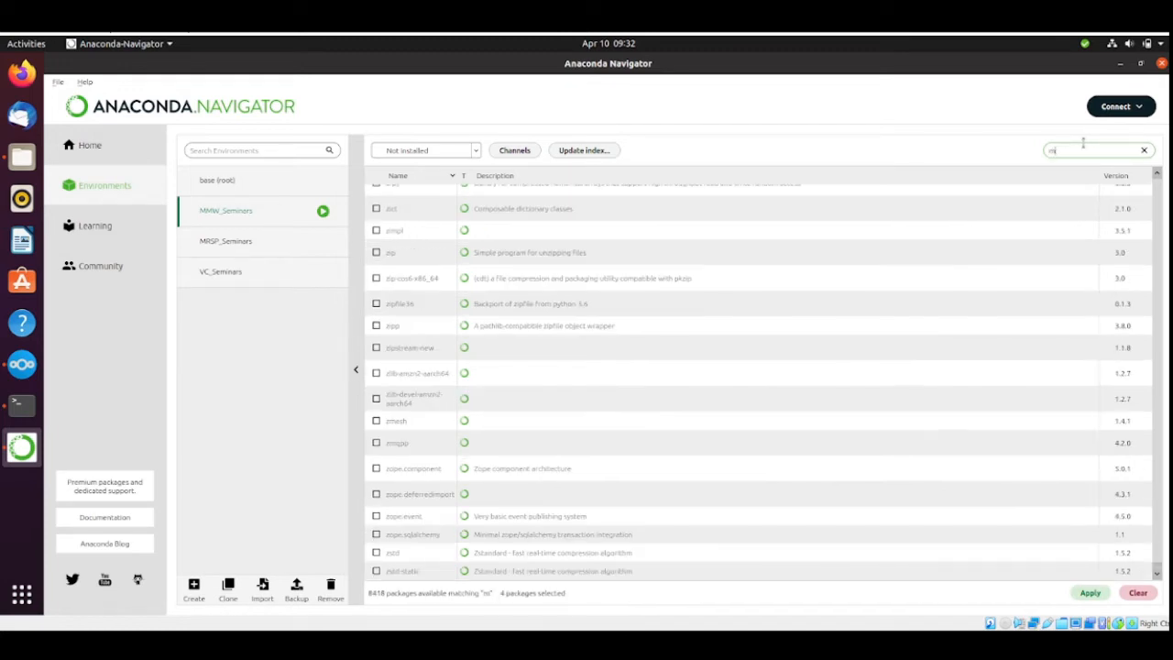
{"action": "type", "text": "atplotlib"}
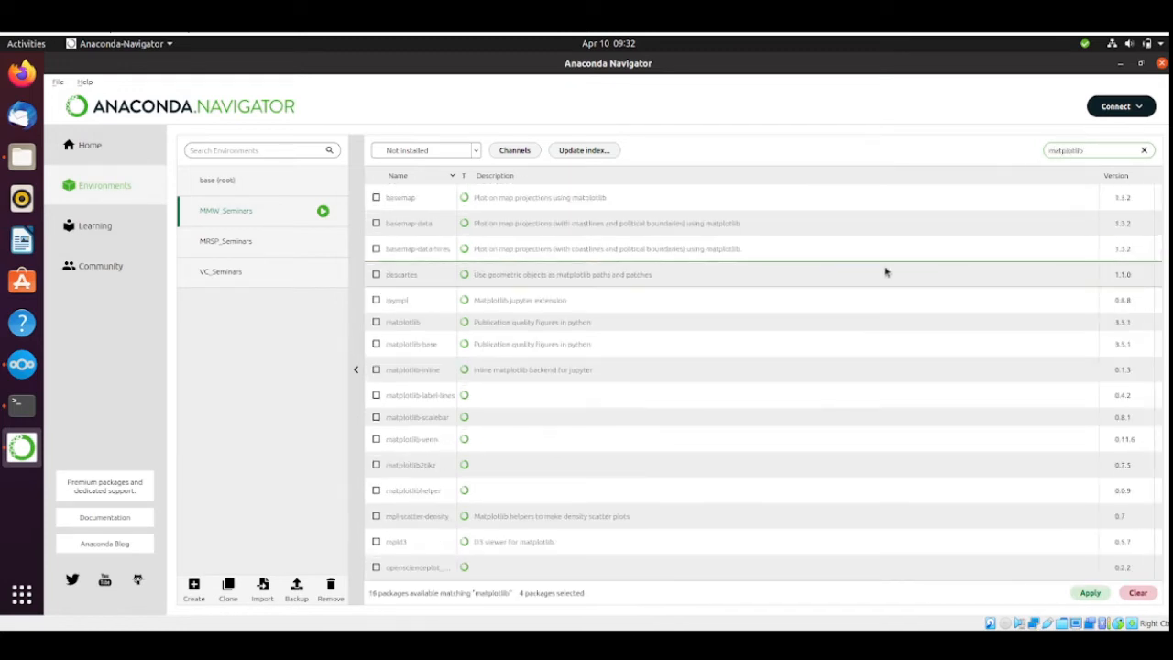
{"action": "left_click", "coordinate": [376, 324]}
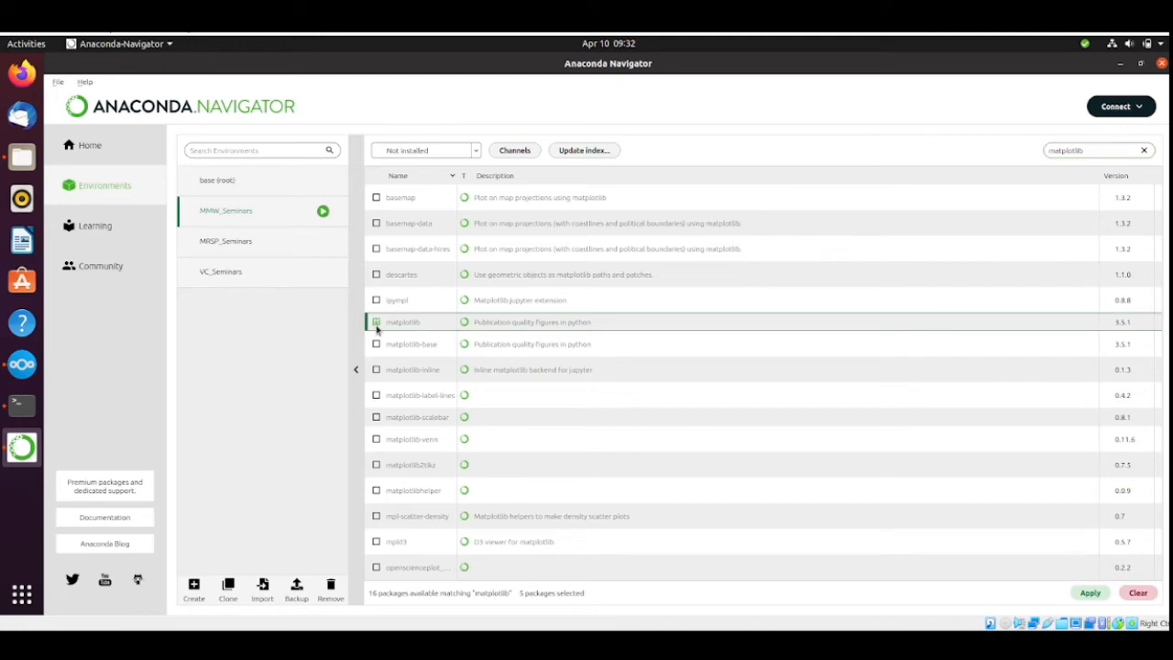
{"action": "left_click", "coordinate": [1090, 593]}
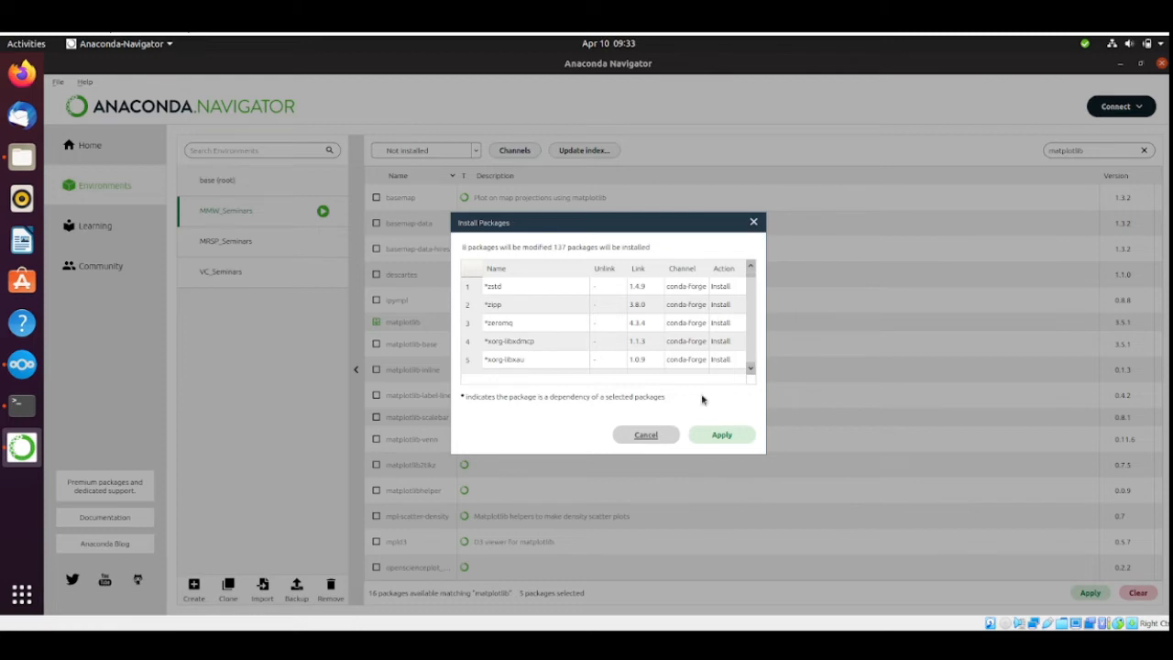
{"action": "left_click", "coordinate": [731, 442]}
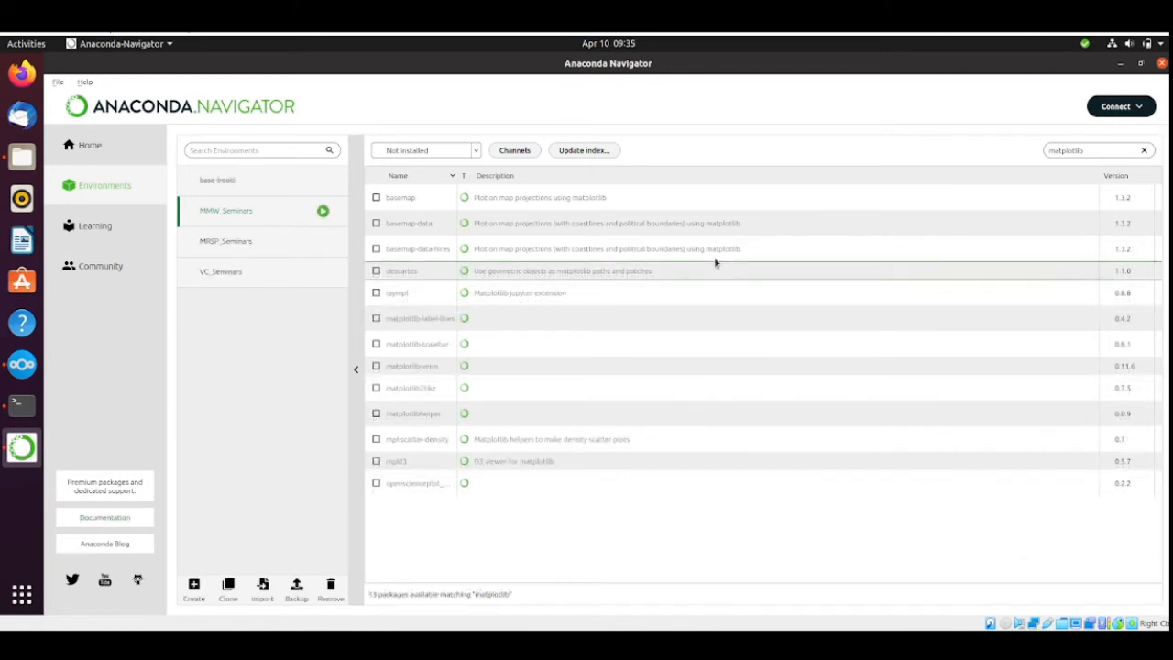
Filter the package list to Installed, clear the search, and look through all packages installed in MMW_Seminars.
{"action": "left_click", "coordinate": [451, 154]}
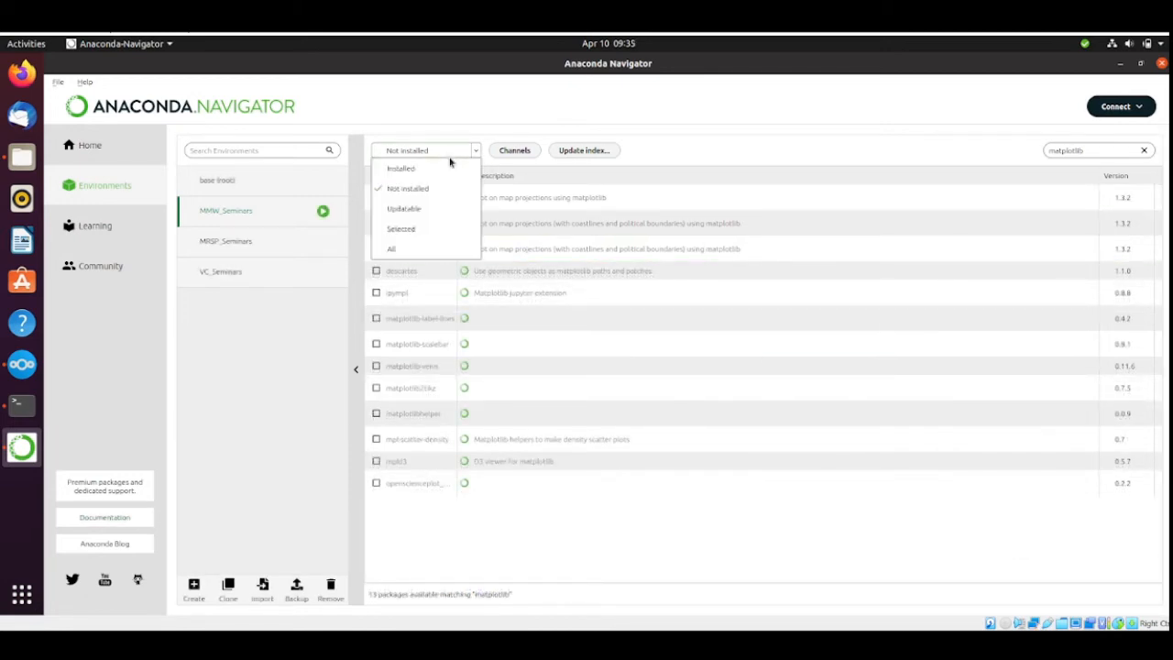
{"action": "left_click", "coordinate": [403, 170]}
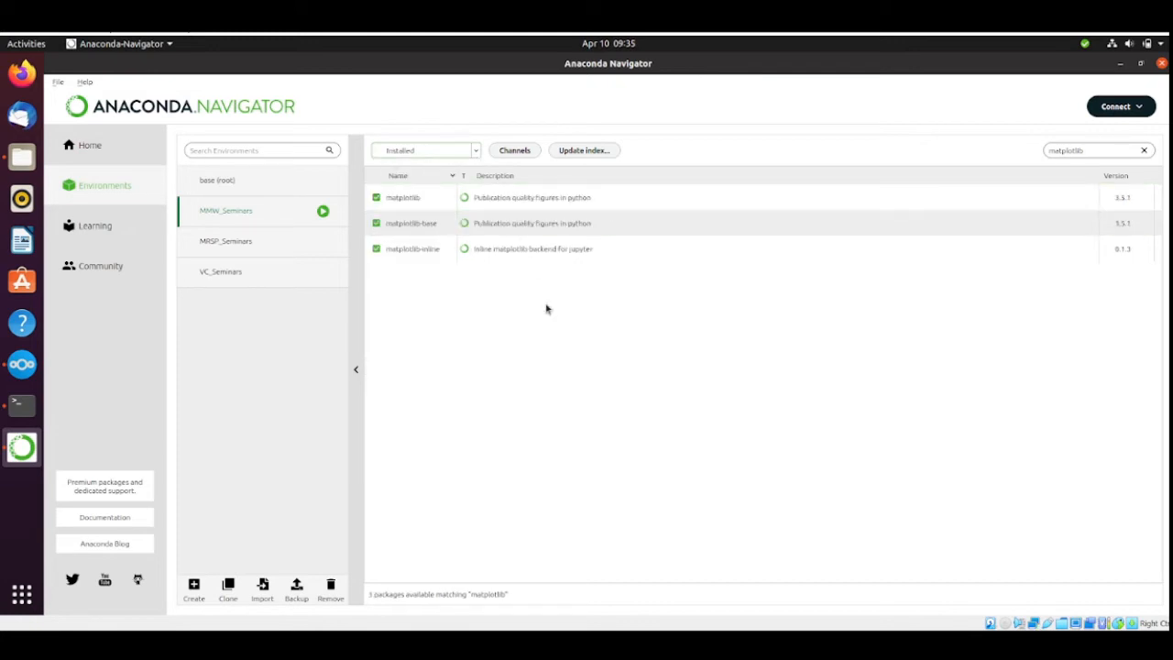
{"action": "left_click", "coordinate": [1145, 150]}
{"action": "scroll", "coordinate": [801, 325], "scroll_direction": "down", "scroll_amount": 5}
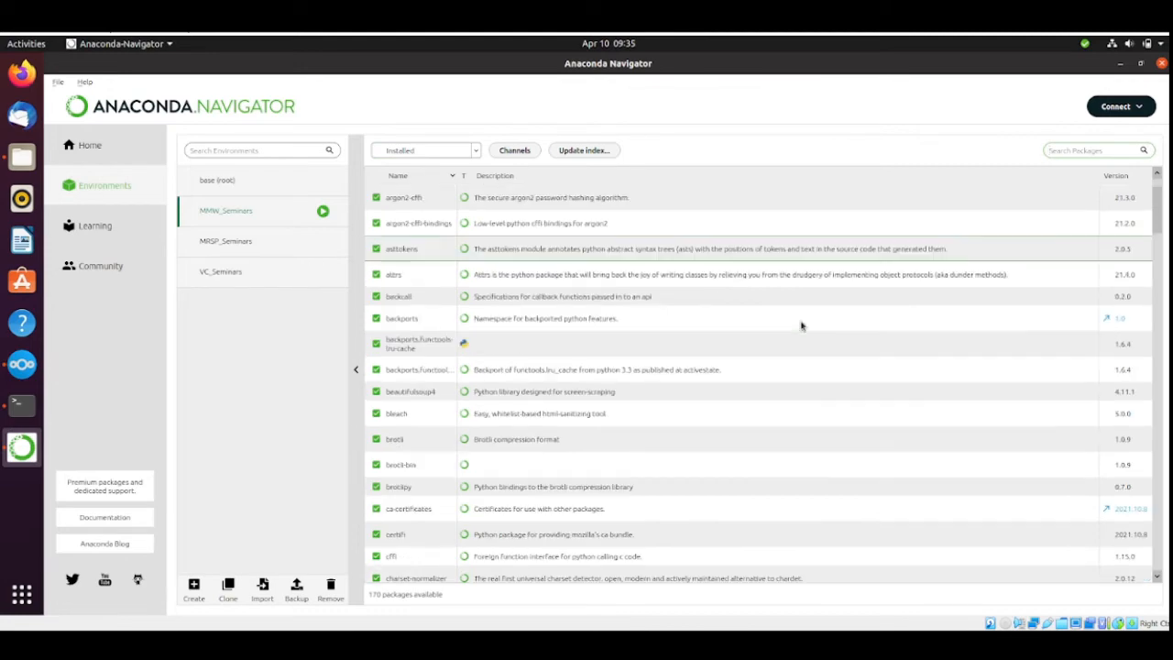
{"action": "scroll", "coordinate": [801, 325], "scroll_direction": "down", "scroll_amount": 10}
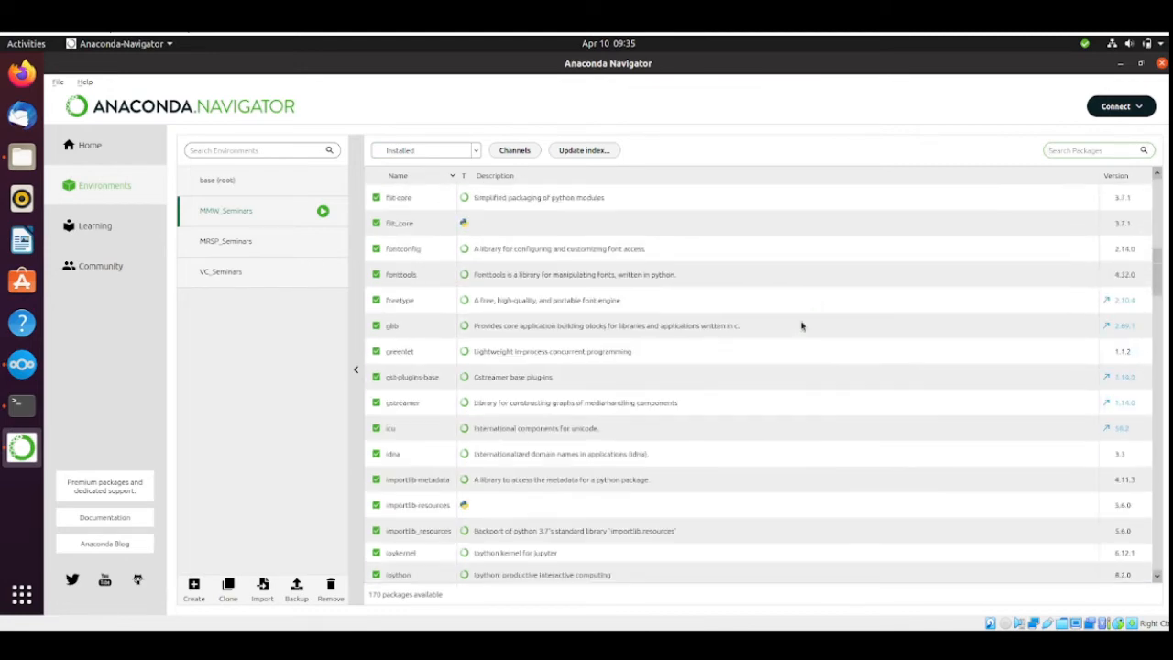
{"action": "scroll", "coordinate": [801, 325], "scroll_direction": "down", "scroll_amount": 5}
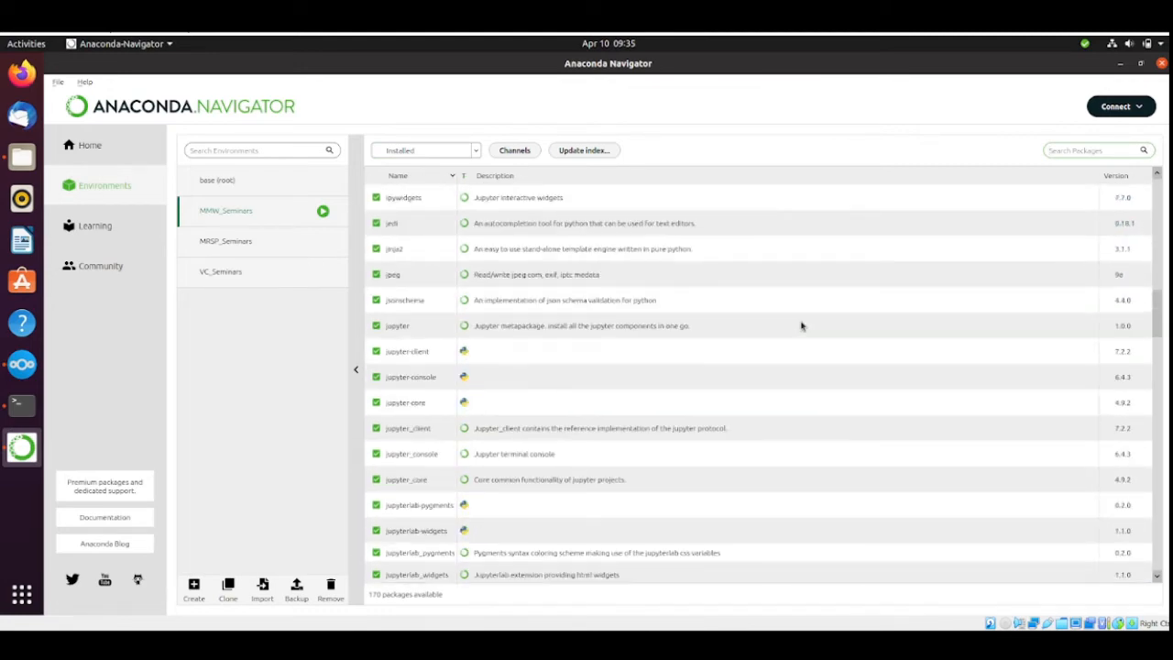
{"action": "scroll", "coordinate": [801, 325], "scroll_direction": "down", "scroll_amount": 10}
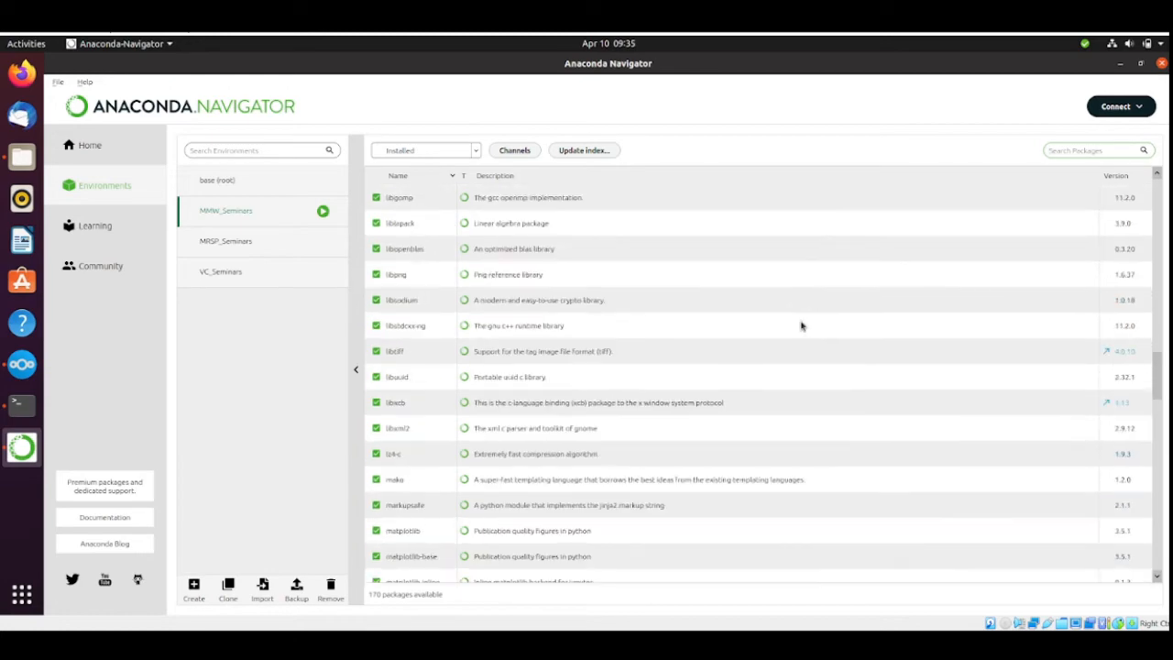
{"action": "scroll", "coordinate": [801, 326], "scroll_direction": "down", "scroll_amount": 10}
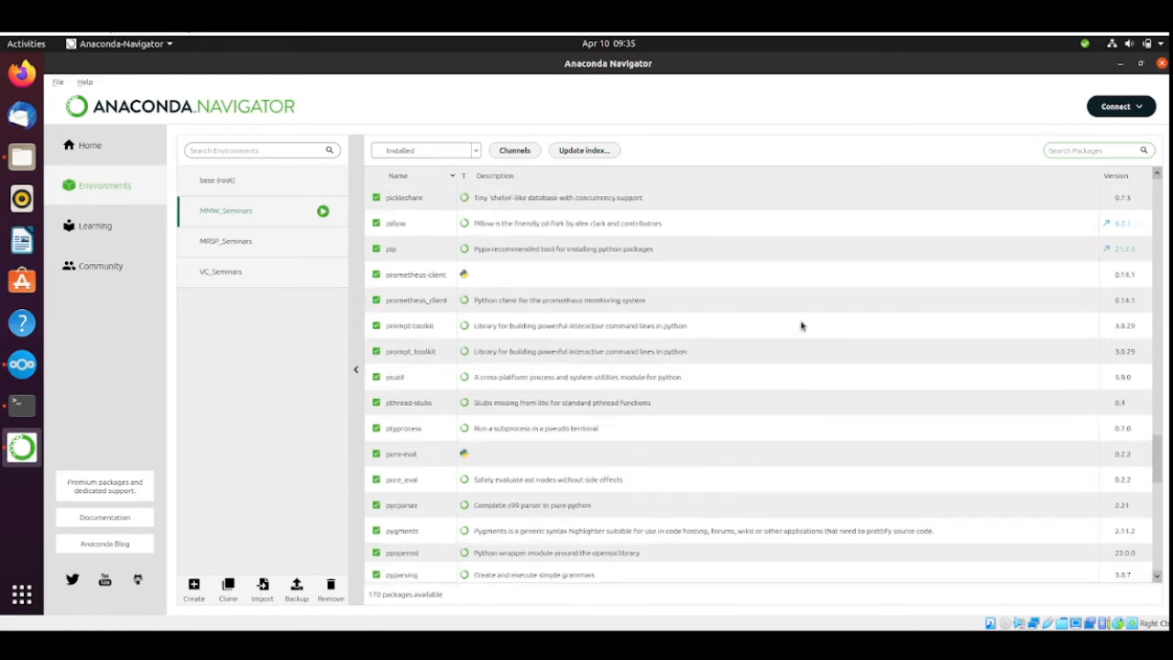
{"action": "scroll", "coordinate": [801, 325], "scroll_direction": "down", "scroll_amount": 5}
{"action": "scroll", "coordinate": [800, 325], "scroll_direction": "down", "scroll_amount": 5}
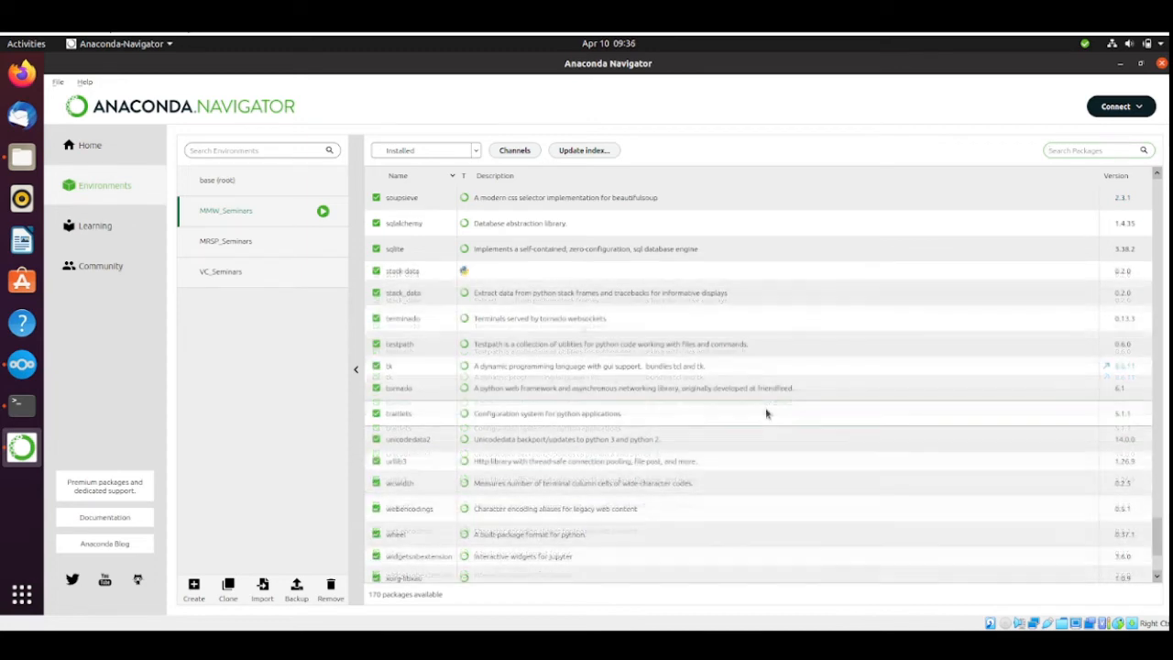
Open a terminal in the MMW_Seminars environment, switch to it, and list the home folder with ls.
{"action": "left_click", "coordinate": [323, 212]}
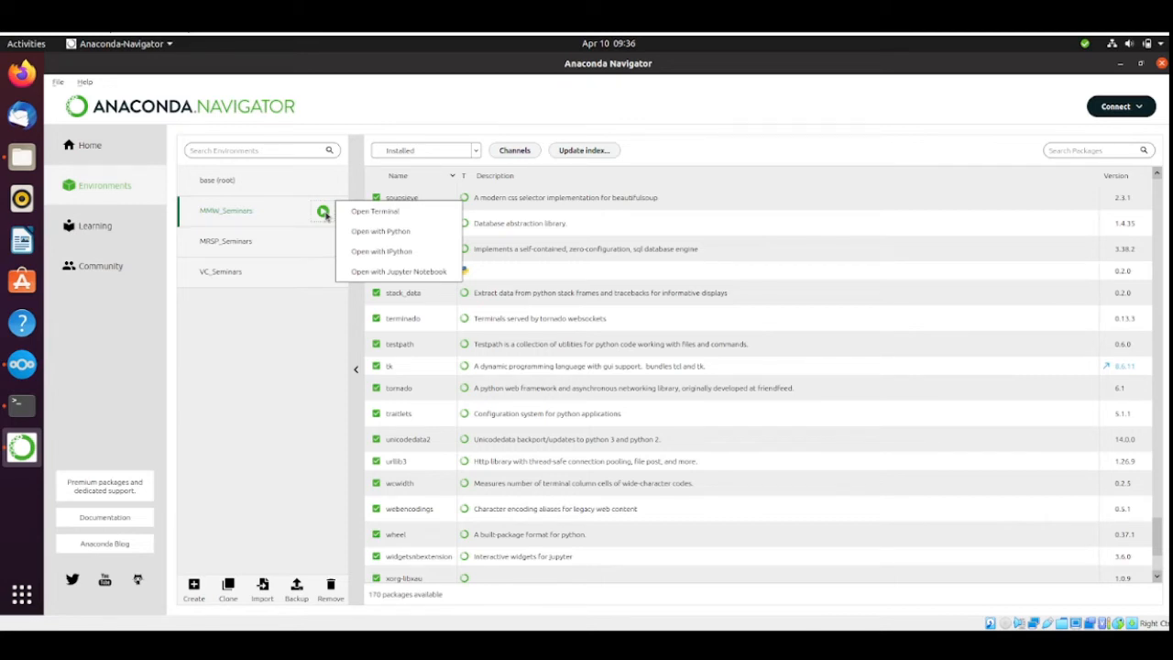
{"action": "left_click", "coordinate": [357, 212]}
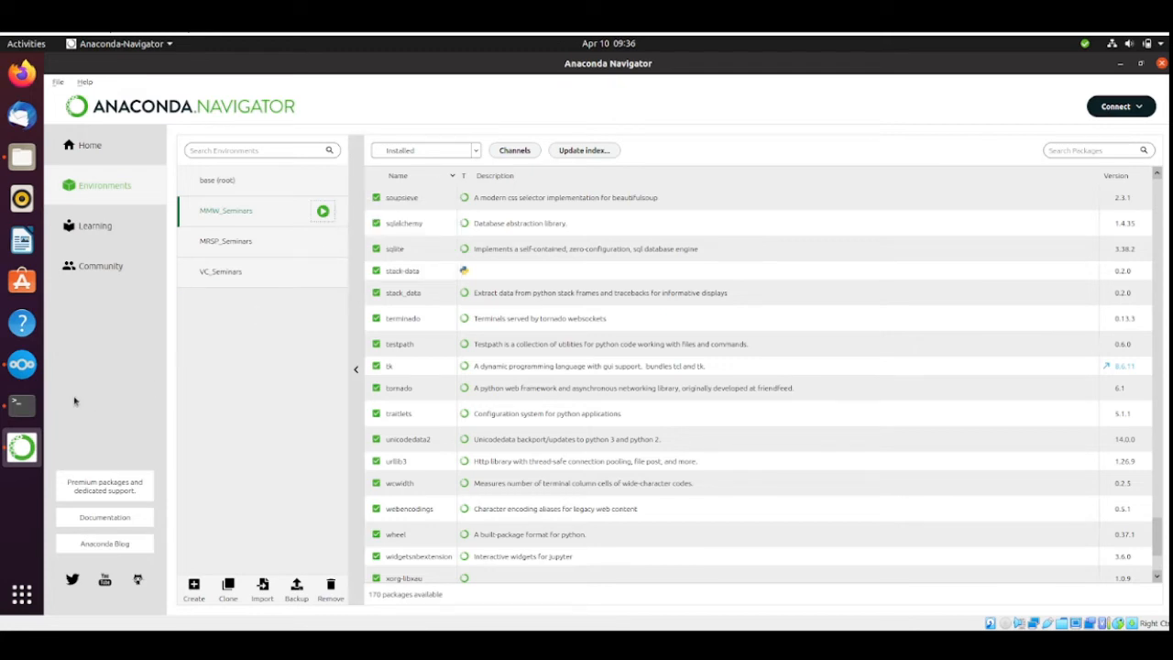
{"action": "left_click", "coordinate": [22, 404]}
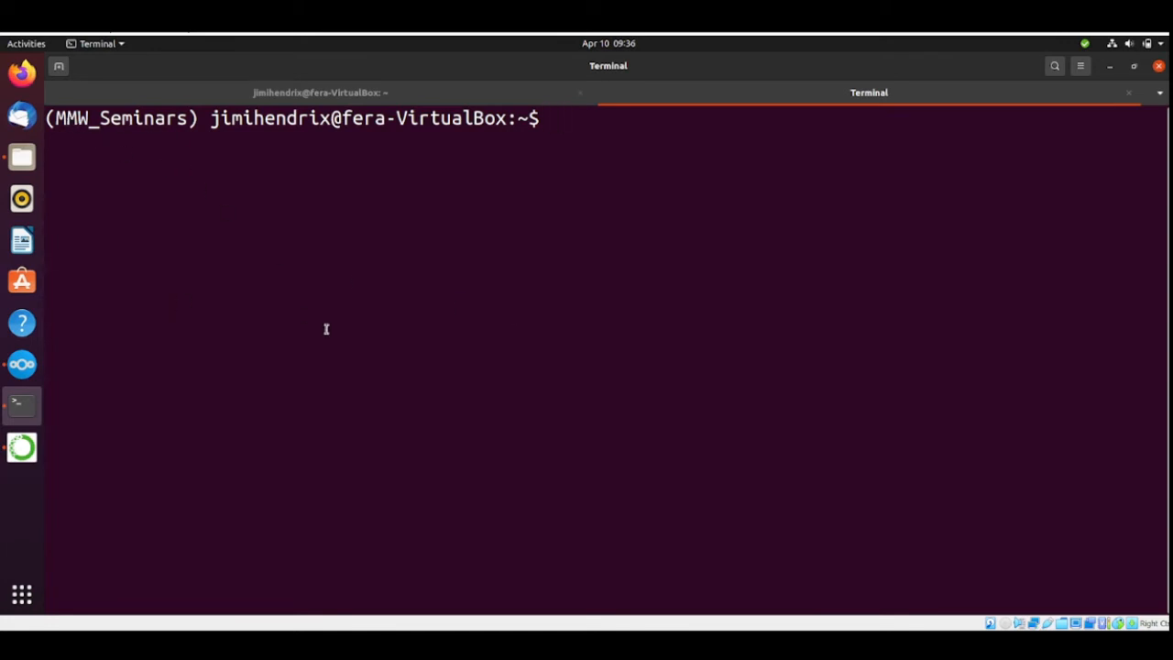
{"action": "type", "text": "ls"}
{"action": "key", "text": "Return"}
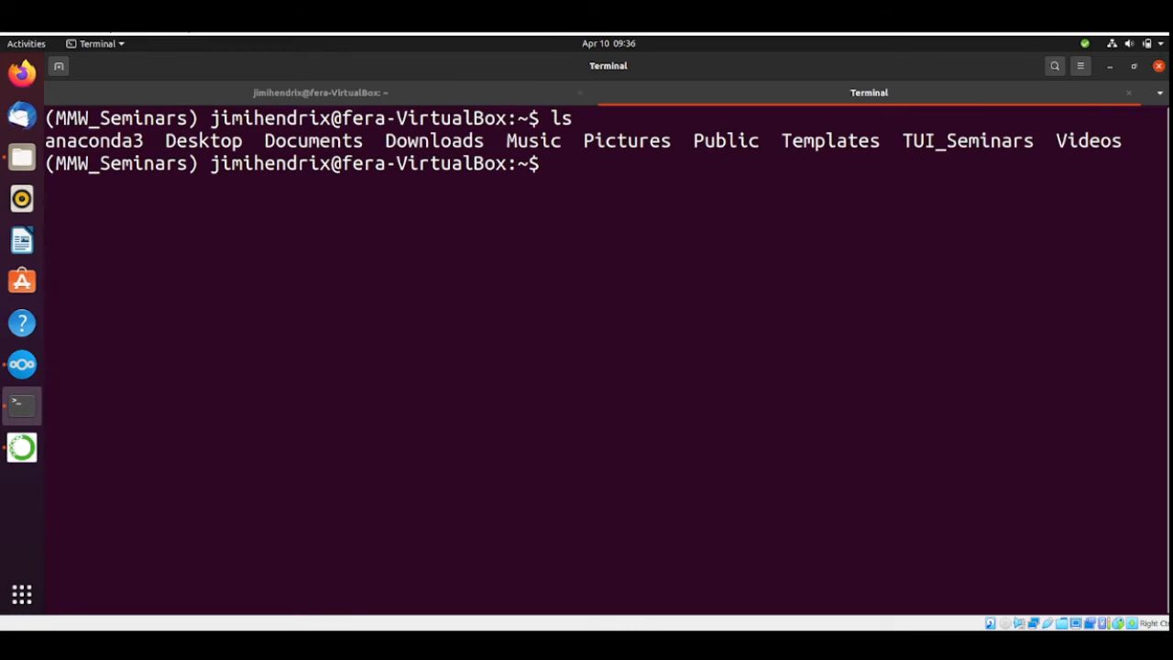
Change into the TUI_Seminars folder and its MMW_Seminars subfolder, listing the contents of each with ls.
{"action": "type", "text": "cd TUI"}
{"action": "key", "text": "Tab"}
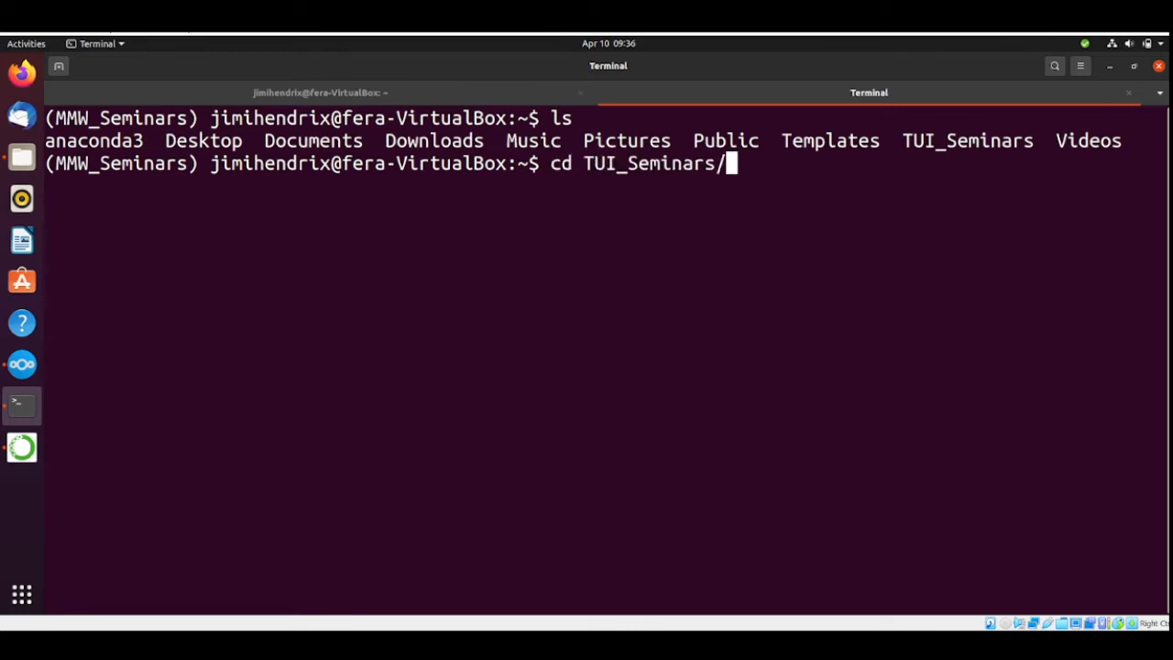
{"action": "key", "text": "Return"}
{"action": "type", "text": "ls"}
{"action": "key", "text": "Return"}
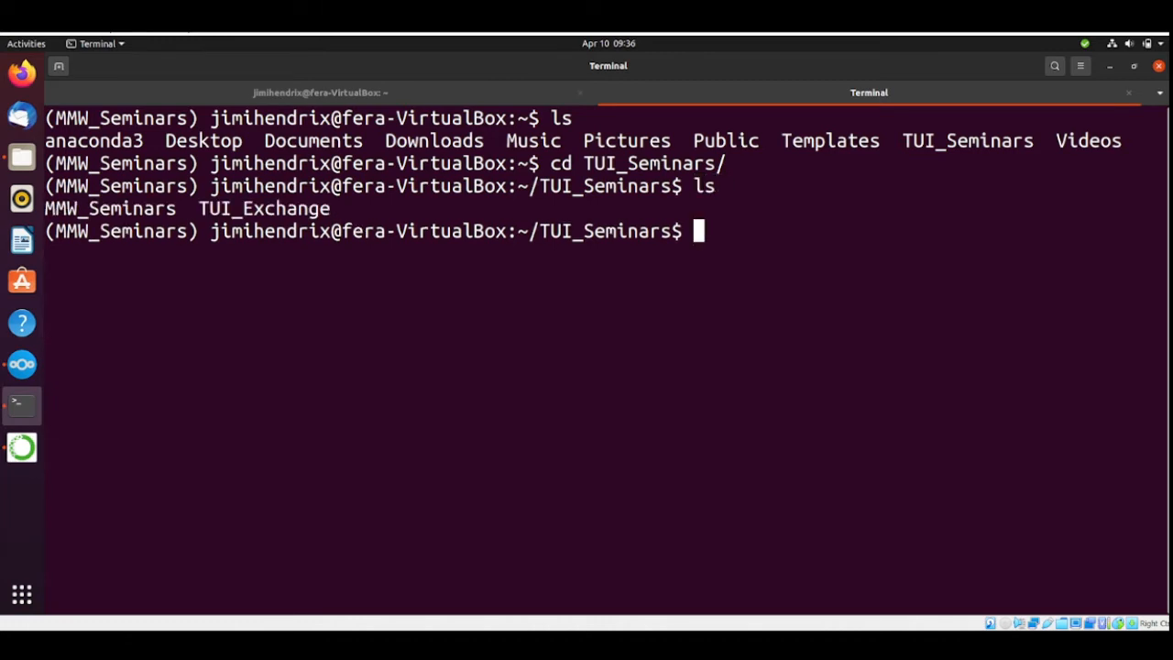
{"action": "type", "text": "cd MMW"}
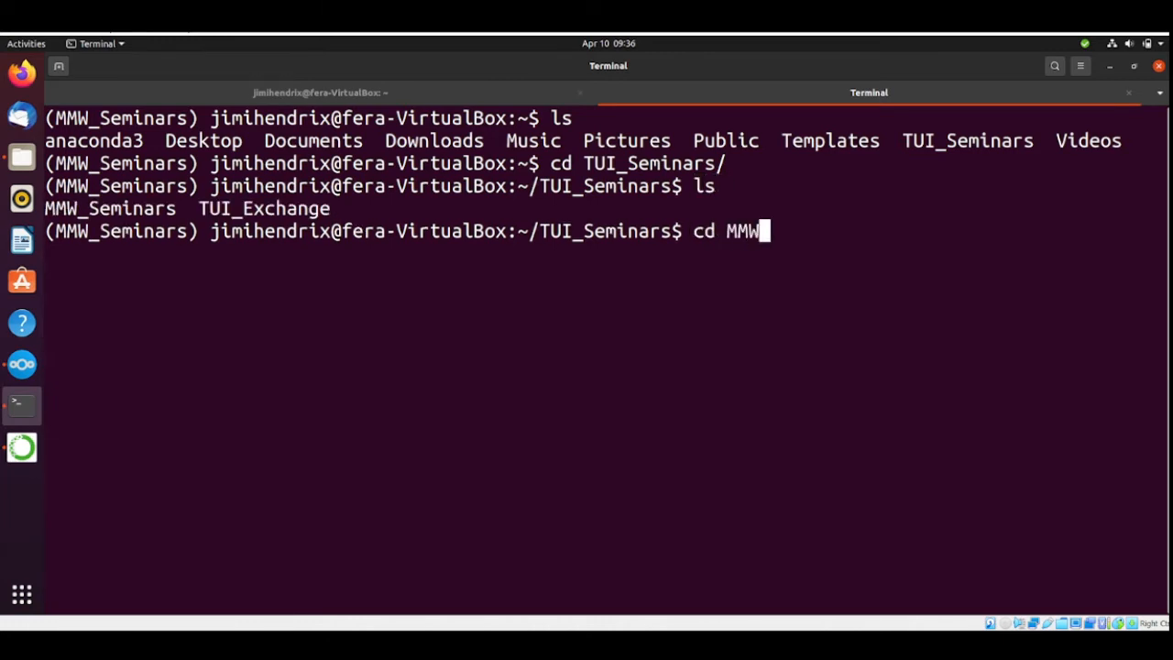
{"action": "key", "text": "Tab"}
{"action": "key", "text": "Return"}
{"action": "type", "text": "ls"}
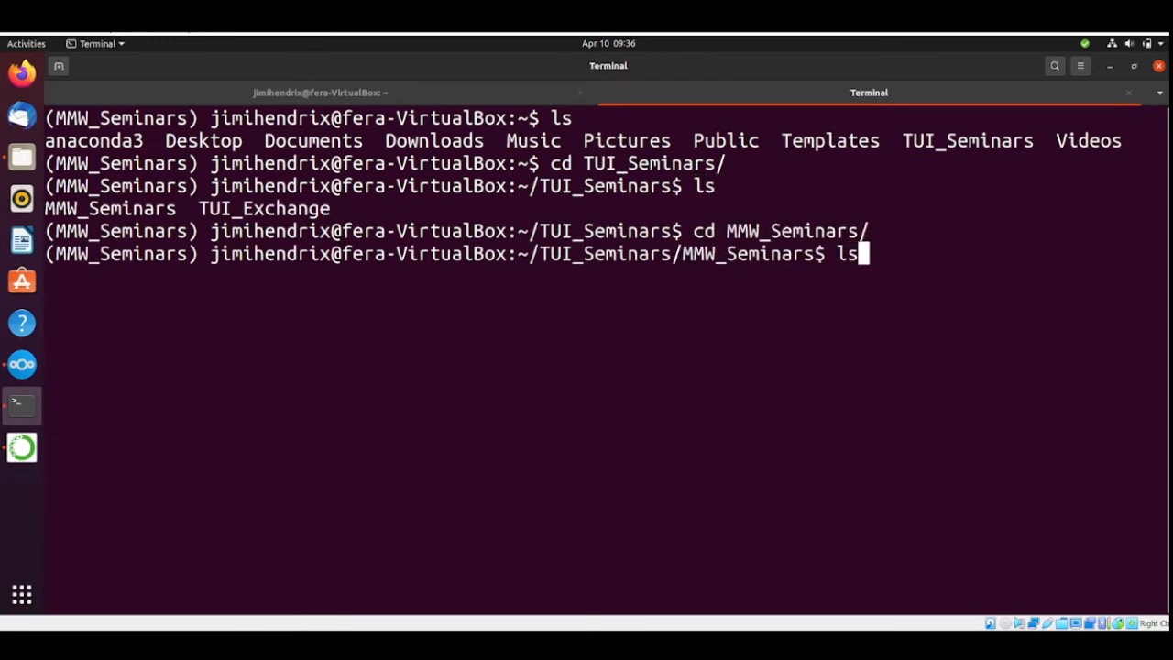
{"action": "key", "text": "Return"}
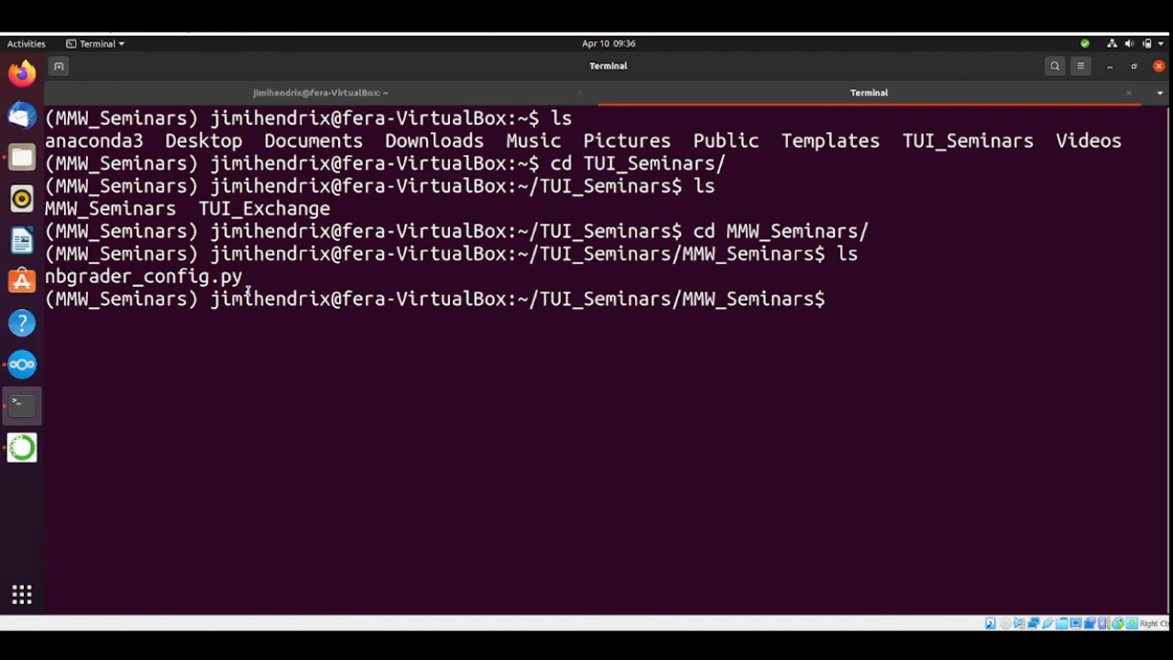
Start jupyter notebook from the MMW_Seminars folder and fetch the released assignment seminar_00 for the MMW course.
{"action": "type", "text": "jupyter notebo"}
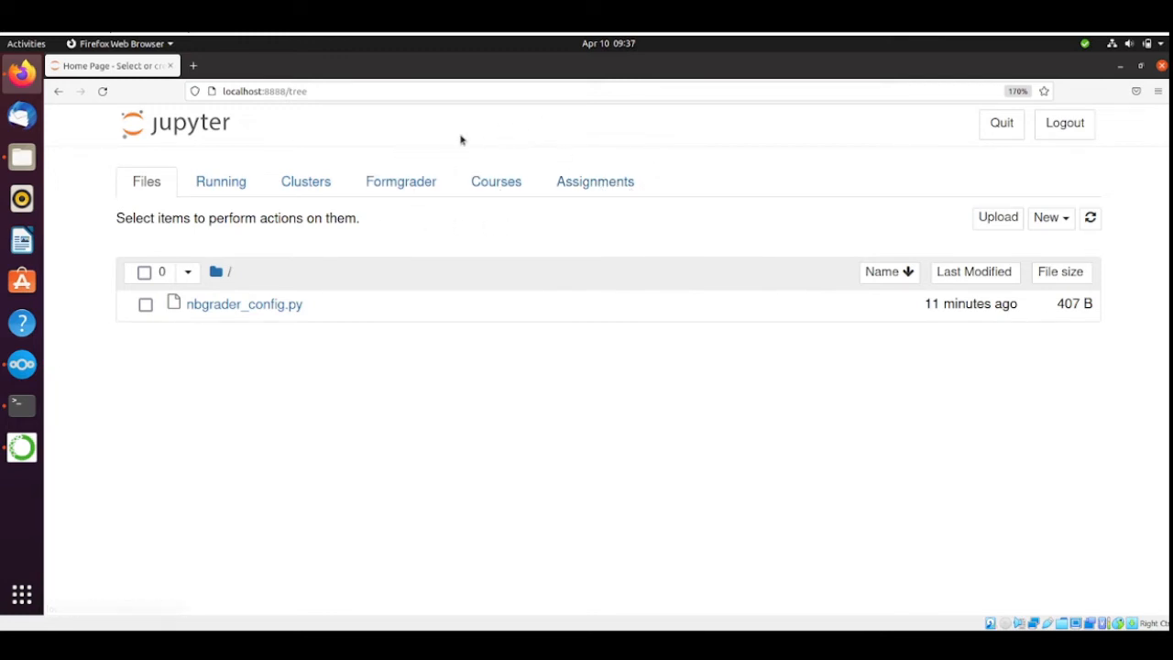
{"action": "left_click", "coordinate": [580, 184]}
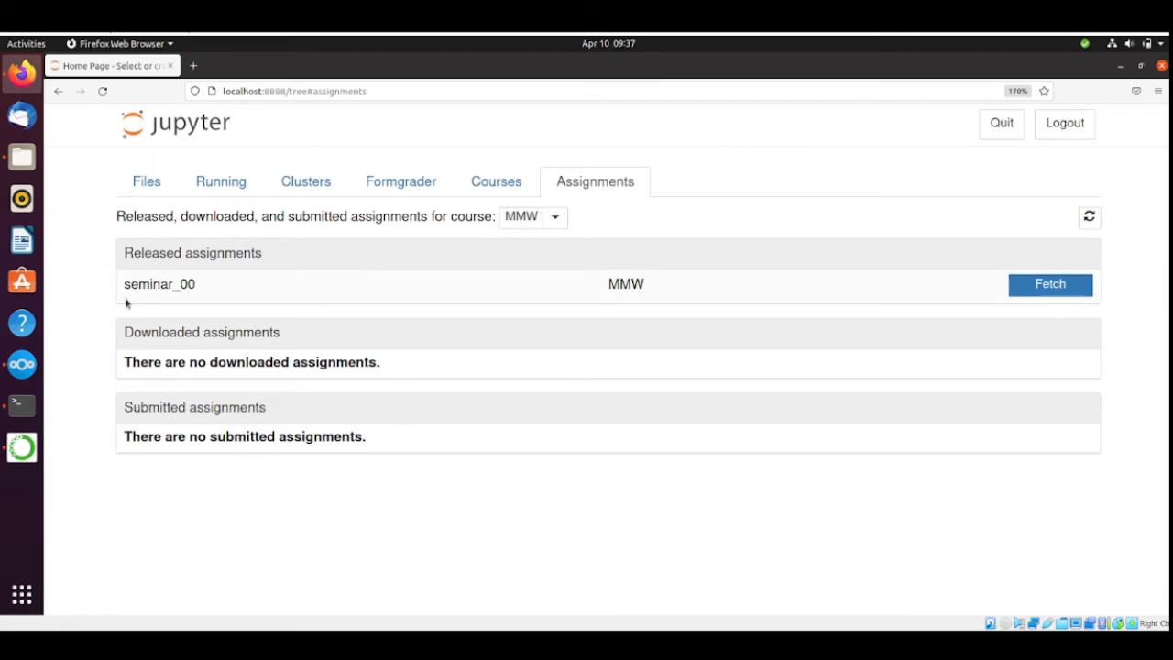
{"action": "left_click", "coordinate": [1071, 288]}
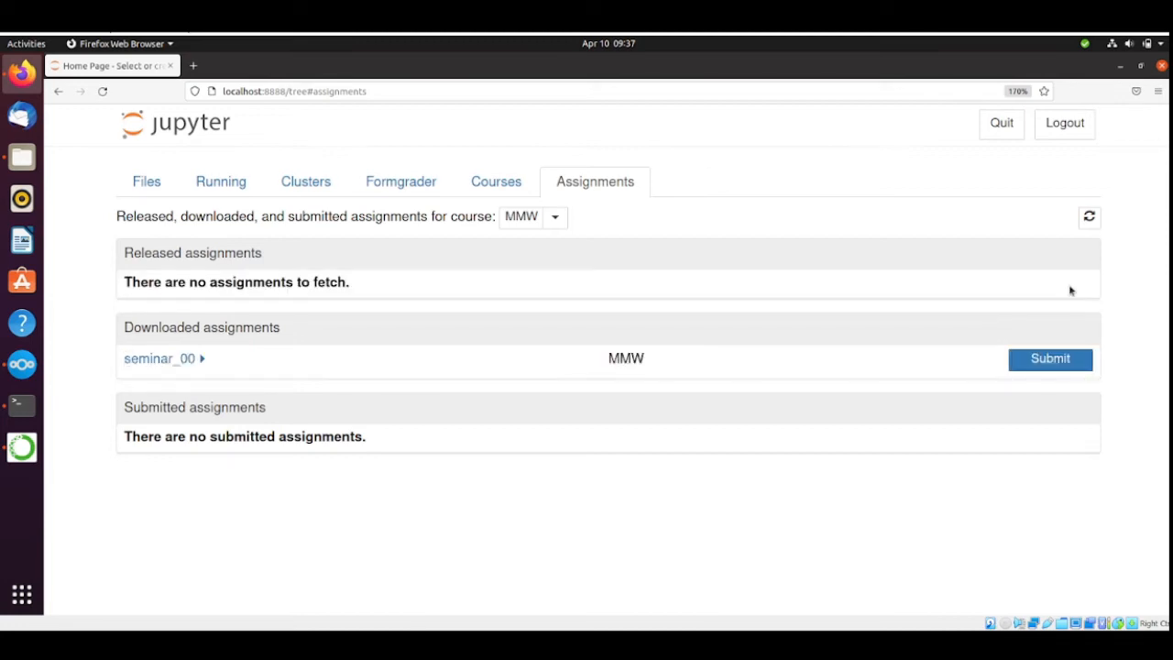
Bring up the file manager, and back in Jupyter open the seminar_00 notebook from the downloaded assignments.
{"action": "left_click", "coordinate": [26, 160]}
{"action": "left_click", "coordinate": [163, 360]}
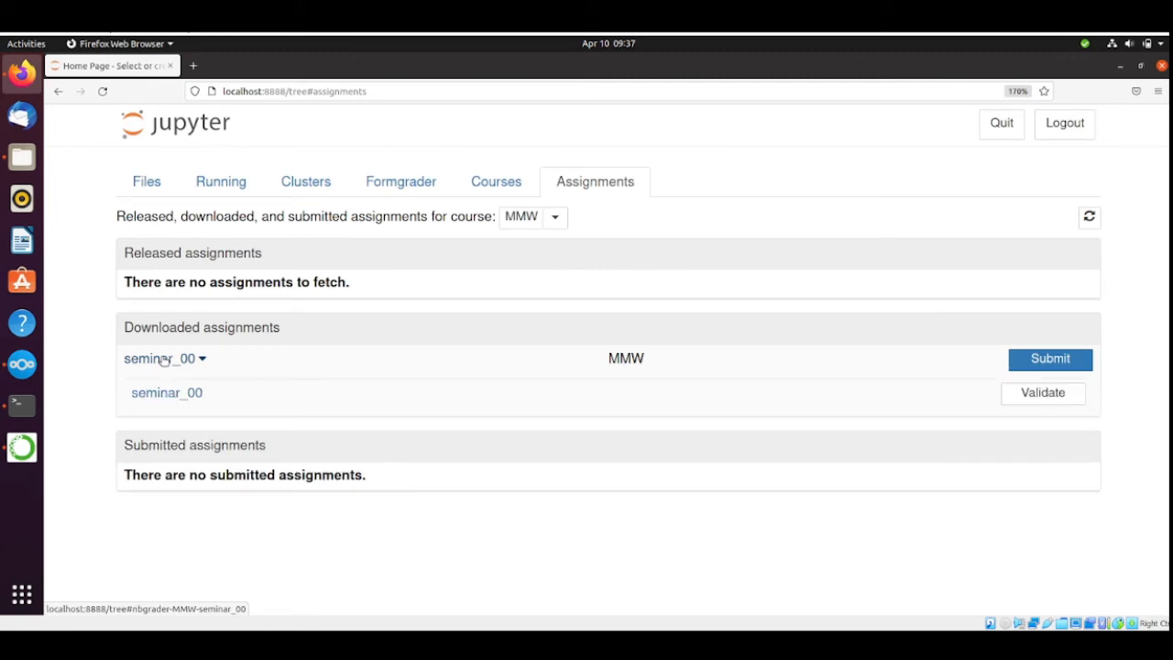
{"action": "left_click", "coordinate": [194, 394]}
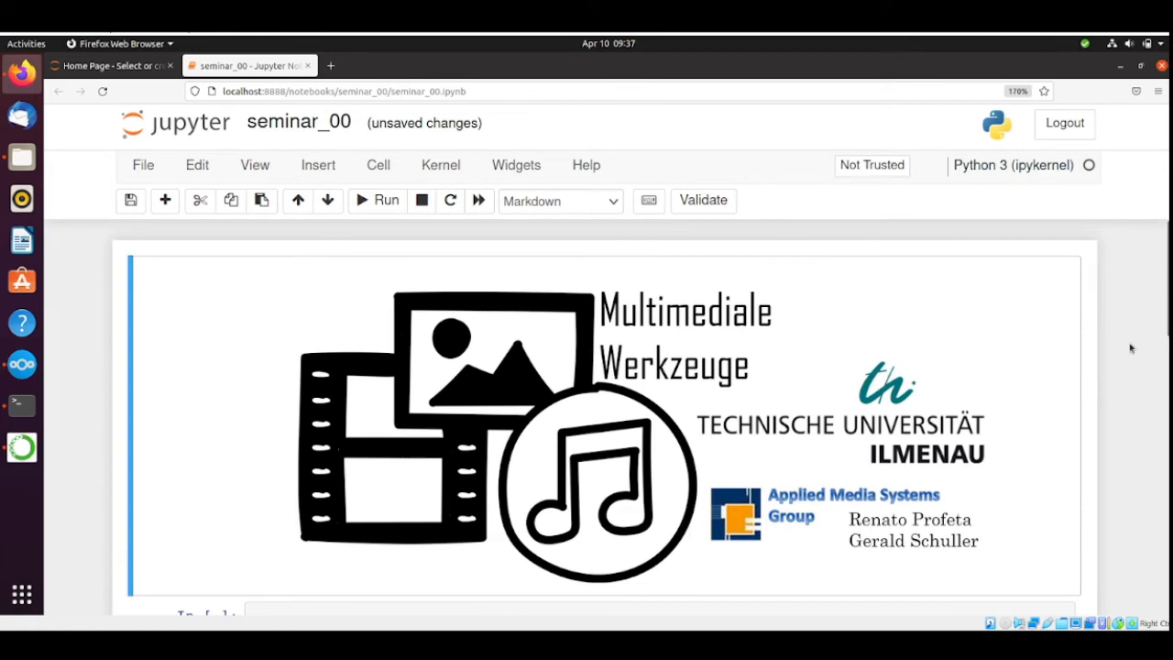
Mark the seminar_00 notebook as trusted and go to its package and version check cell.
{"action": "scroll", "coordinate": [1133, 347], "scroll_direction": "down", "scroll_amount": 3}
{"action": "scroll", "coordinate": [1132, 347], "scroll_direction": "up", "scroll_amount": 3}
{"action": "left_click", "coordinate": [878, 166]}
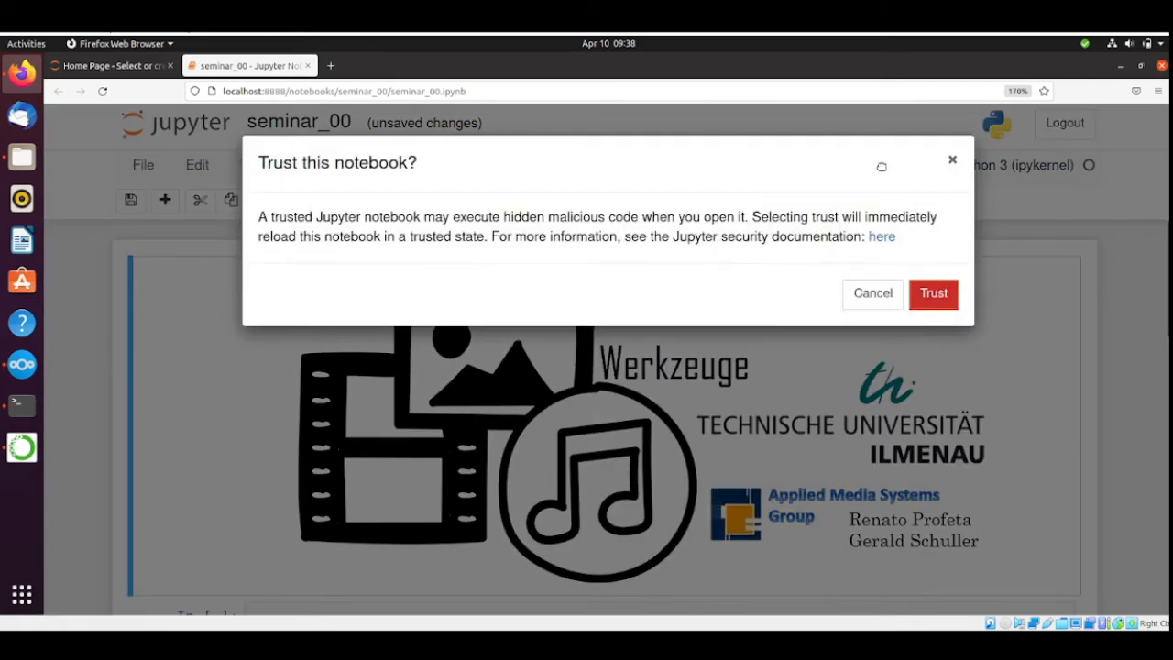
{"action": "left_click", "coordinate": [942, 291]}
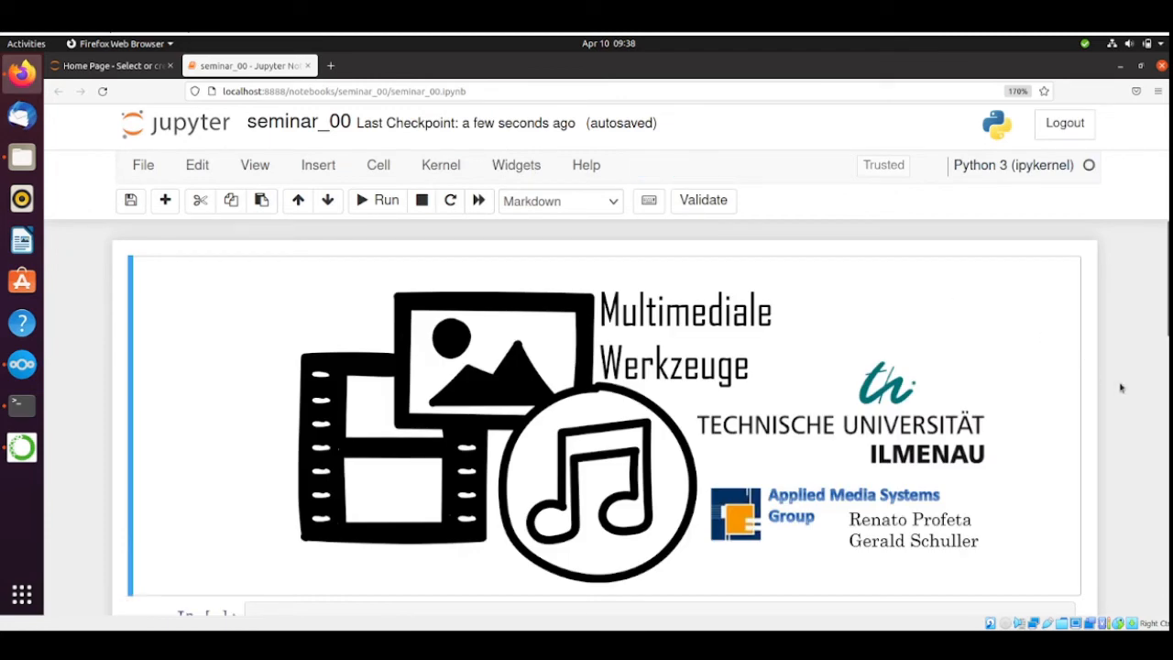
{"action": "scroll", "coordinate": [1120, 387], "scroll_direction": "down", "scroll_amount": 5}
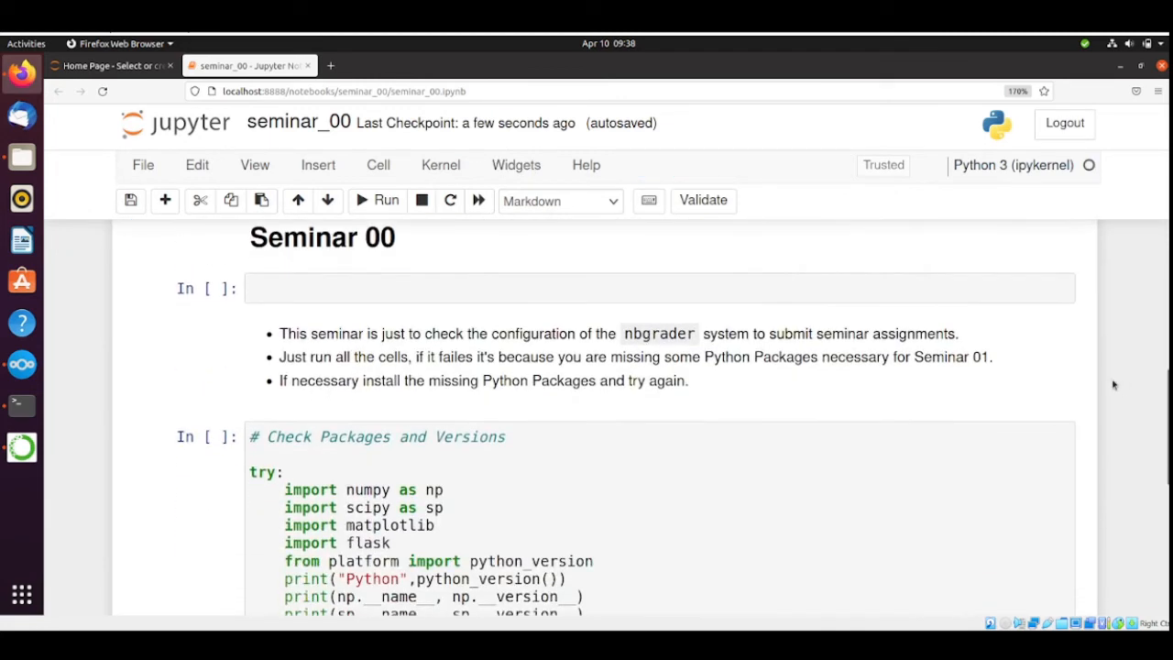
Read through the seminar_00 notebook from its banner and instructions to the end of the package check code.
{"action": "scroll", "coordinate": [663, 298], "scroll_direction": "up", "scroll_amount": 2}
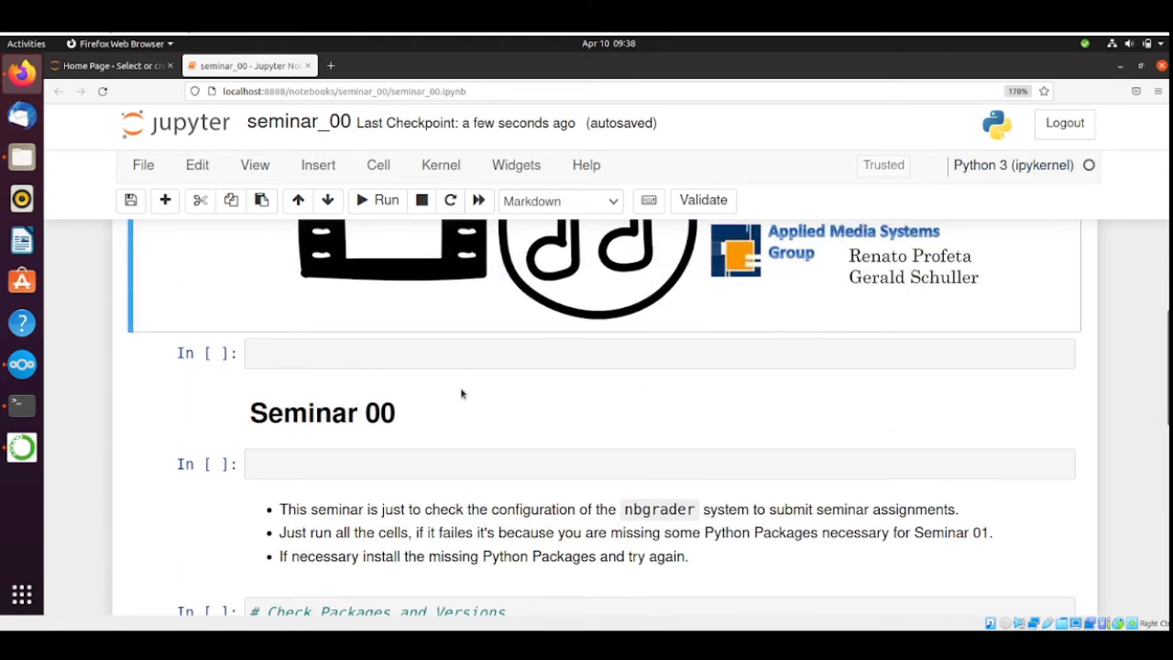
{"action": "scroll", "coordinate": [1096, 367], "scroll_direction": "up", "scroll_amount": 3}
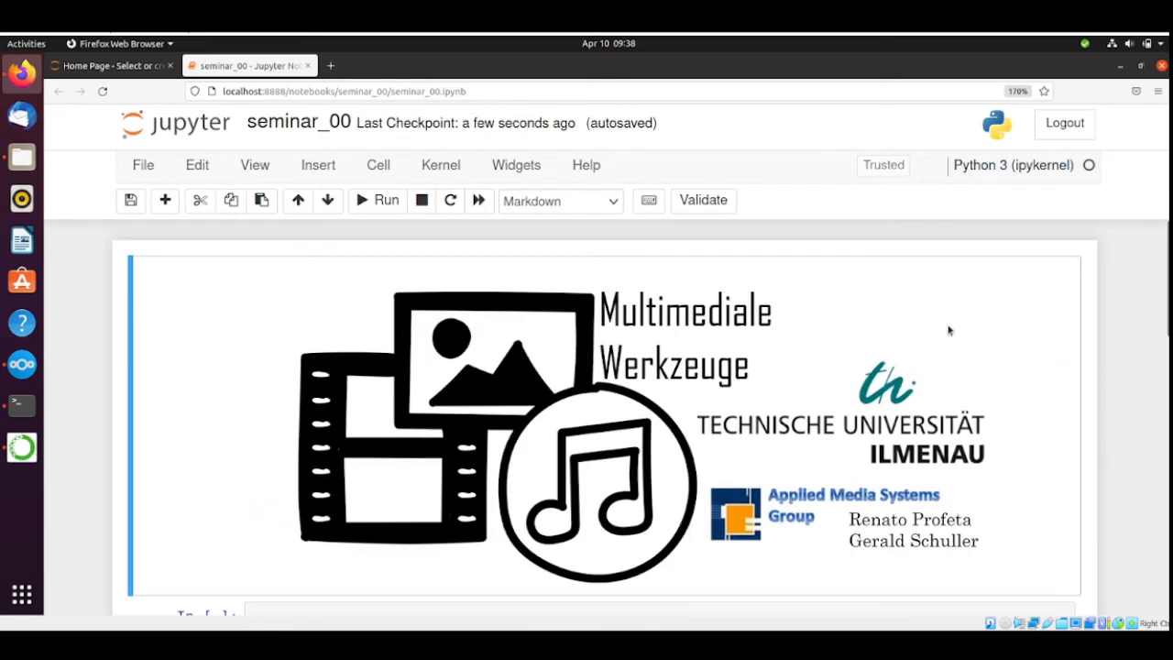
{"action": "scroll", "coordinate": [1129, 431], "scroll_direction": "down", "scroll_amount": 3}
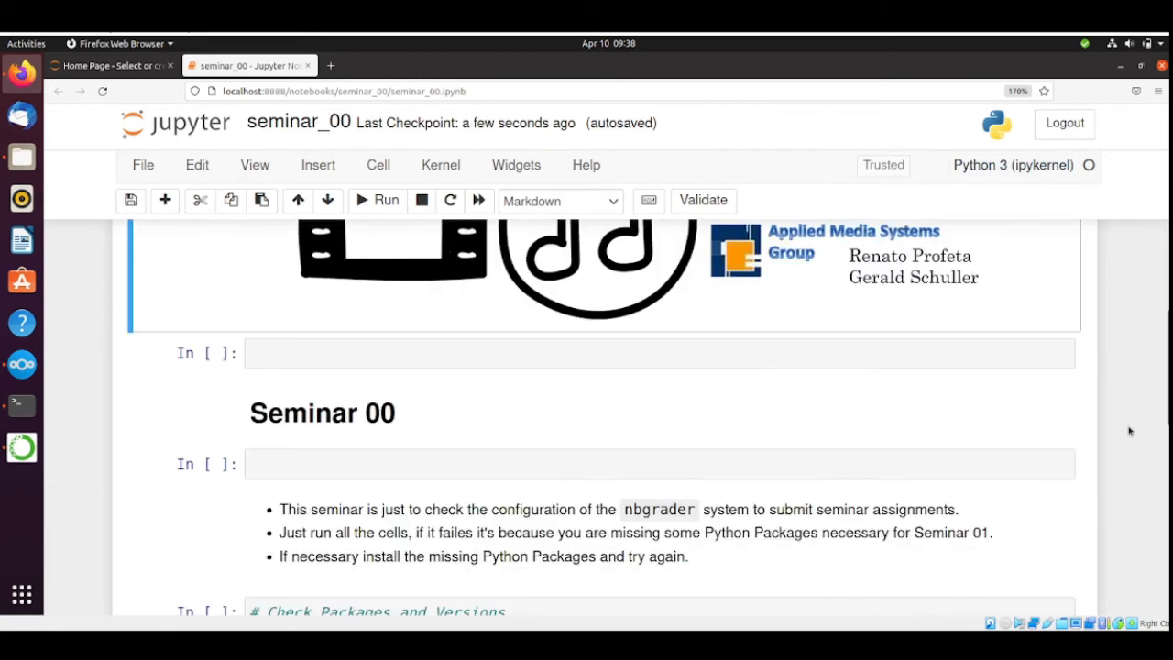
{"action": "scroll", "coordinate": [1130, 430], "scroll_direction": "down", "scroll_amount": 2}
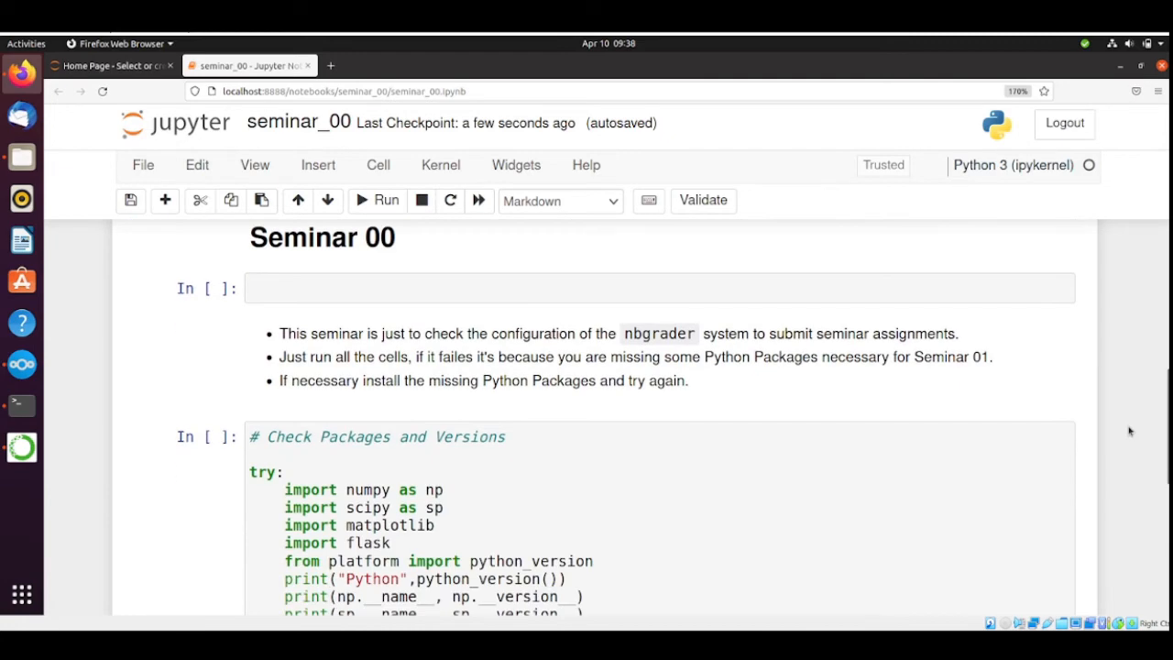
{"action": "scroll", "coordinate": [1130, 430], "scroll_direction": "down", "scroll_amount": 5}
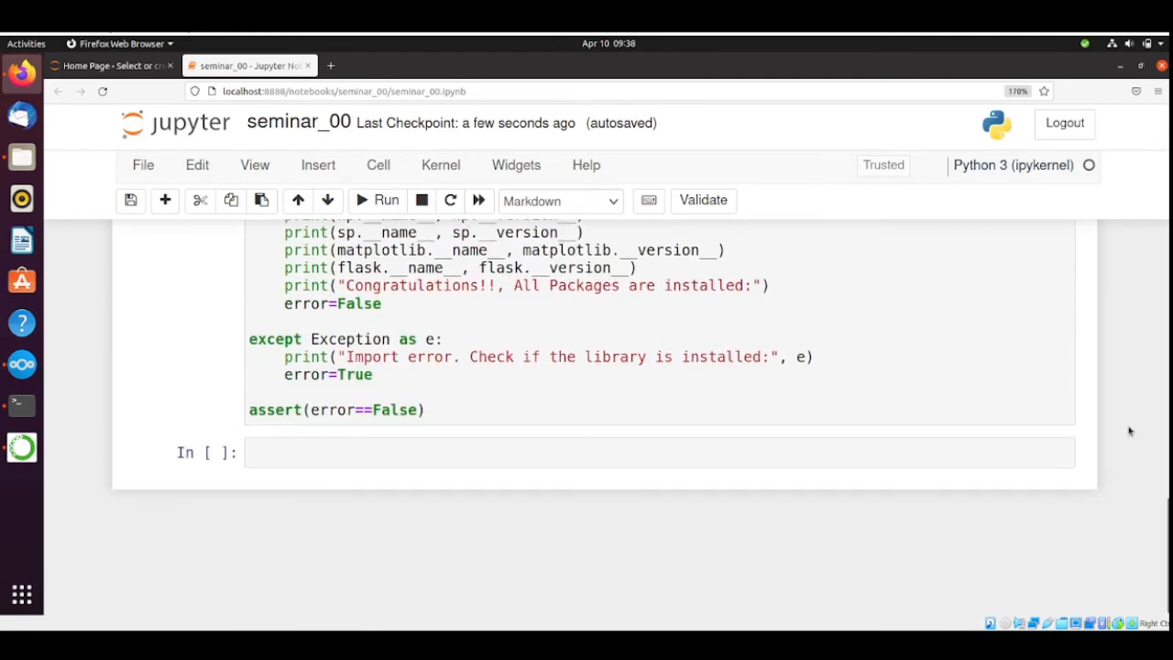
{"action": "scroll", "coordinate": [1129, 431], "scroll_direction": "up", "scroll_amount": 4}
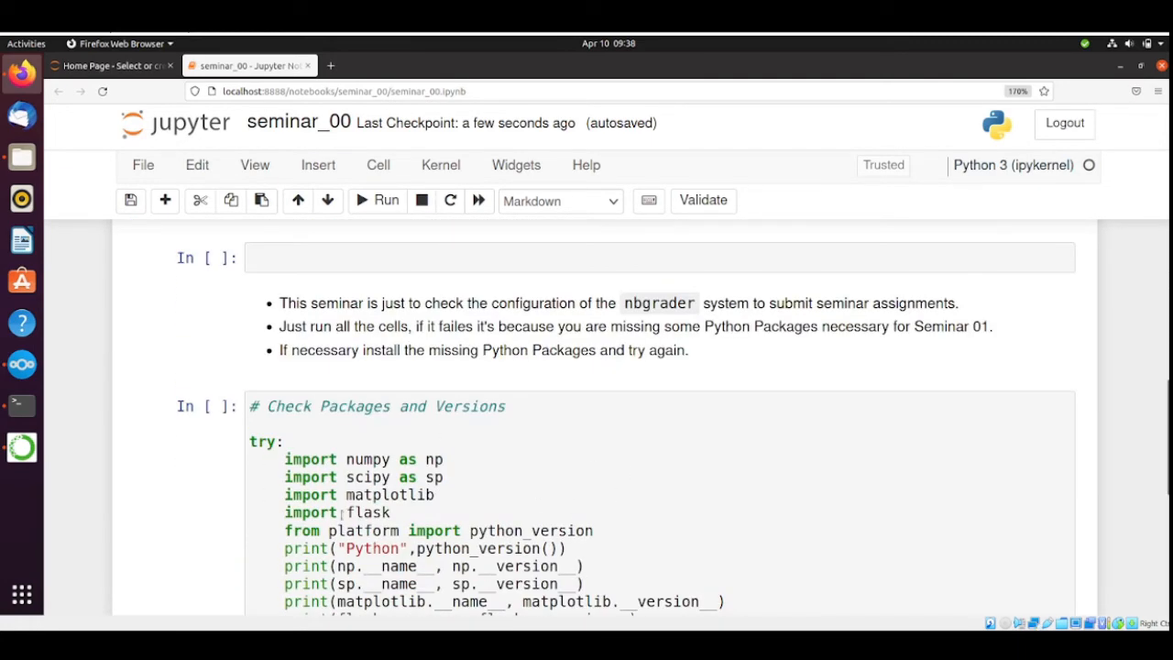
{"action": "scroll", "coordinate": [1144, 364], "scroll_direction": "up", "scroll_amount": 4}
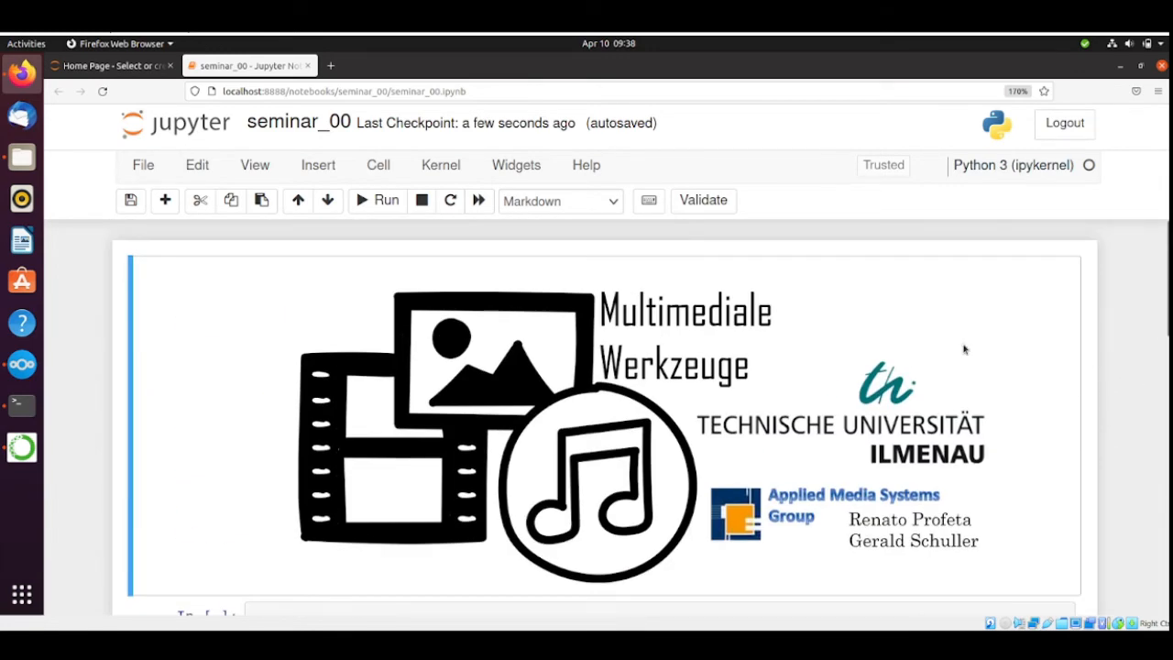
Run the seminar_00 notebook's cells from the banner through the package and version check, and review the check's output.
{"action": "key", "text": "shift+Return"}
{"action": "key", "text": "shift+Return"}
{"action": "key", "text": "shift+Return"}
{"action": "key", "text": "shift+Return"}
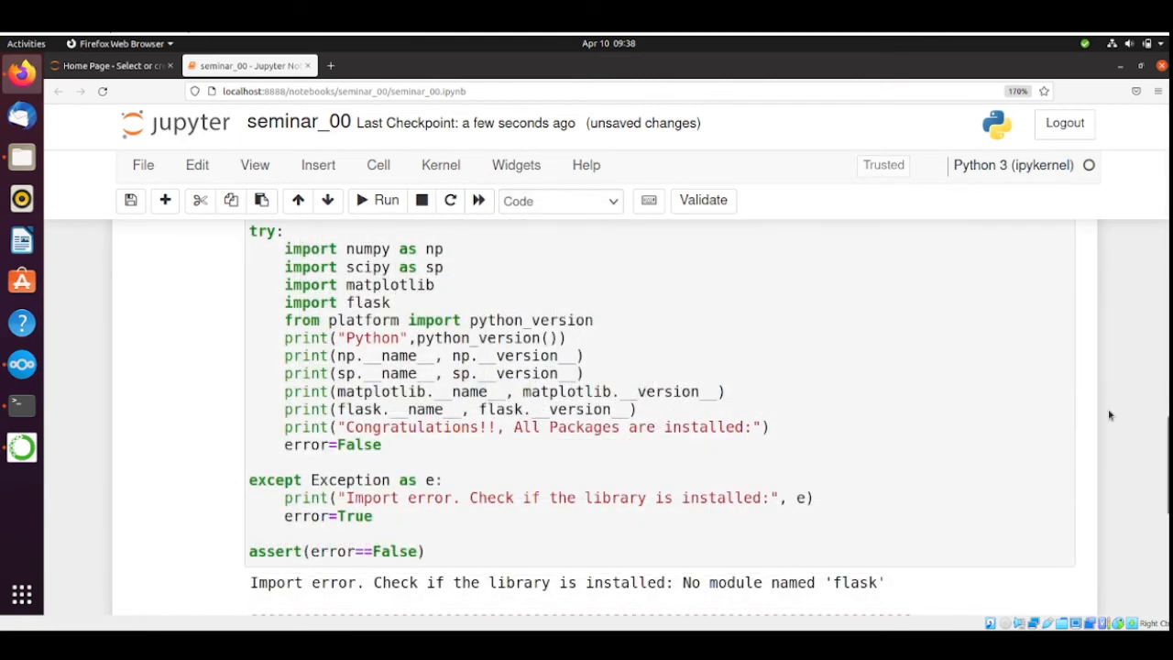
{"action": "scroll", "coordinate": [1108, 415], "scroll_direction": "down", "scroll_amount": 2}
{"action": "scroll", "coordinate": [1109, 415], "scroll_direction": "up", "scroll_amount": 2}
{"action": "scroll", "coordinate": [1143, 446], "scroll_direction": "down", "scroll_amount": 1}
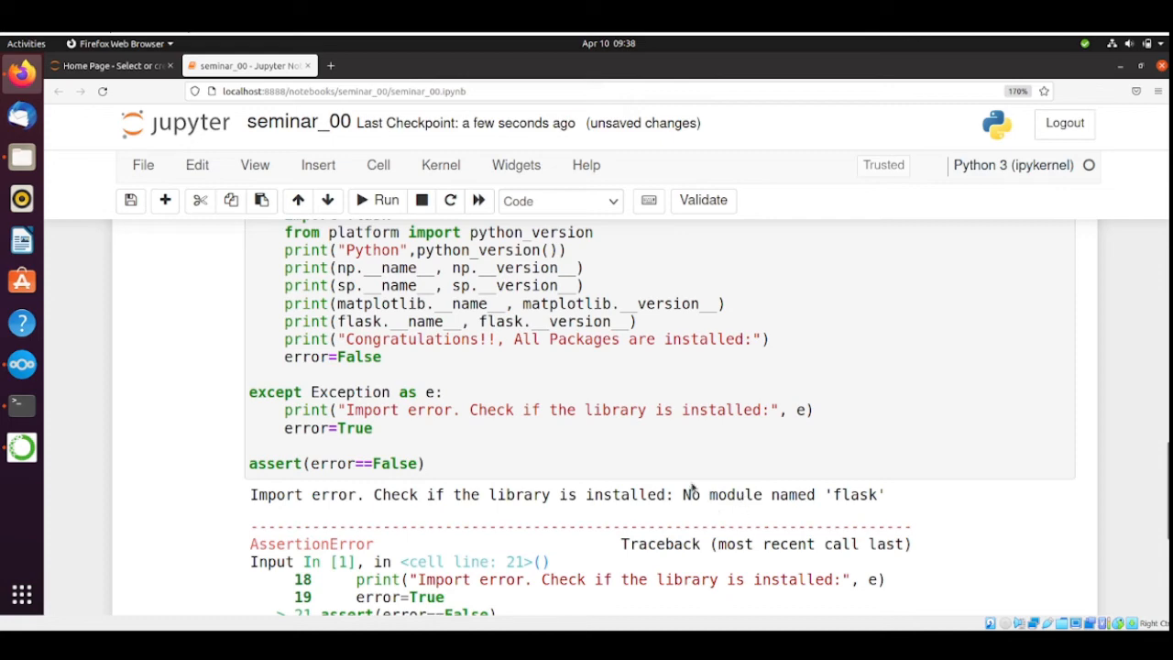
{"action": "scroll", "coordinate": [1063, 450], "scroll_direction": "up", "scroll_amount": 4}
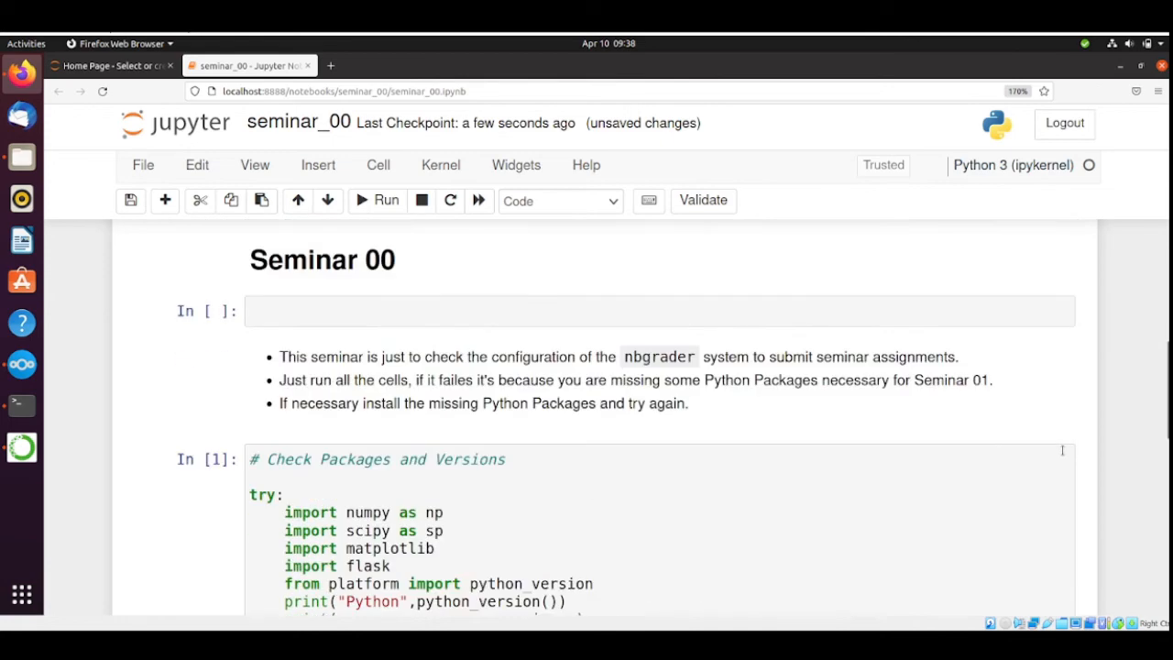
{"action": "scroll", "coordinate": [1095, 395], "scroll_direction": "down", "scroll_amount": 2}
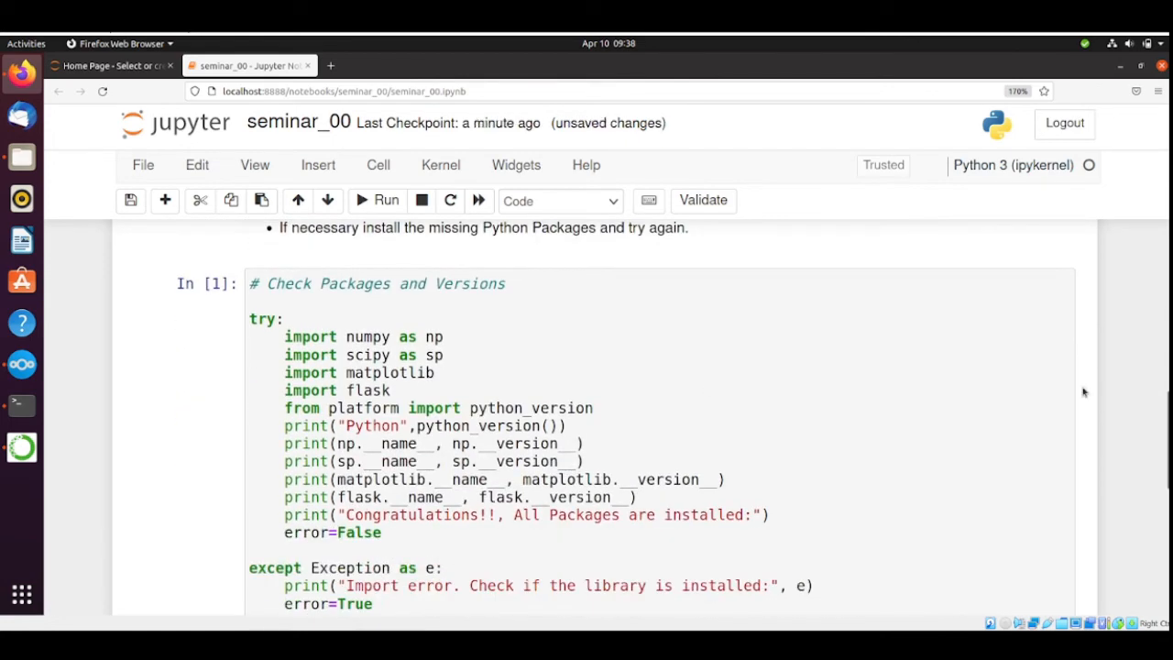
Open a new terminal from the Files view of the Jupyter home page.
{"action": "left_click", "coordinate": [126, 68]}
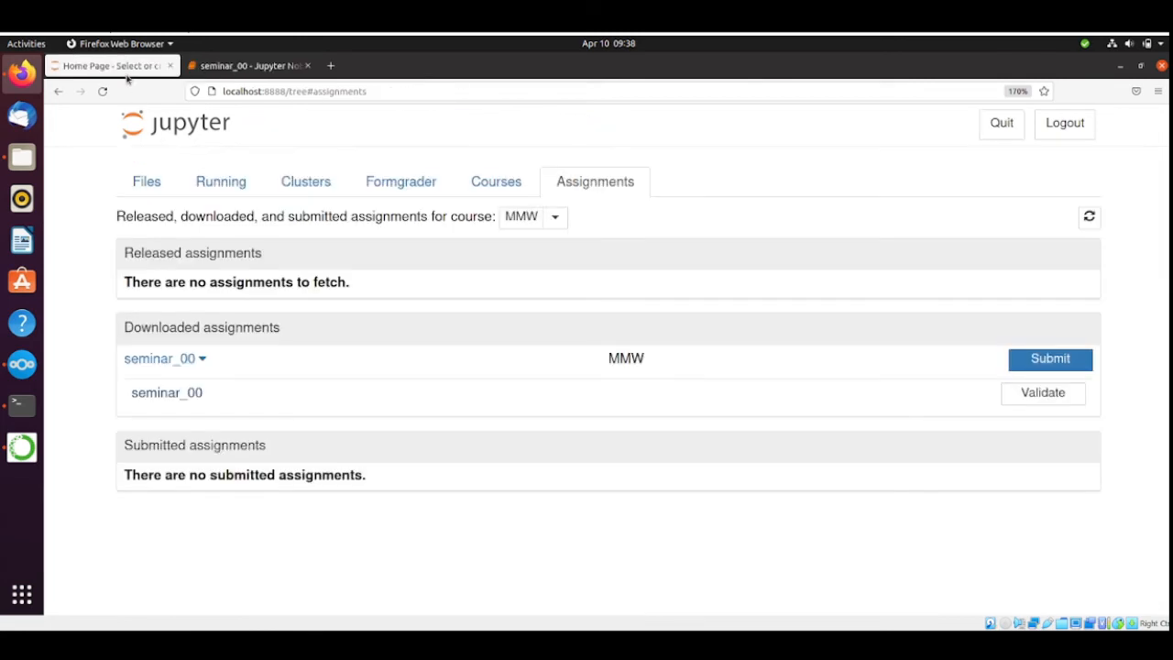
{"action": "left_click", "coordinate": [153, 179]}
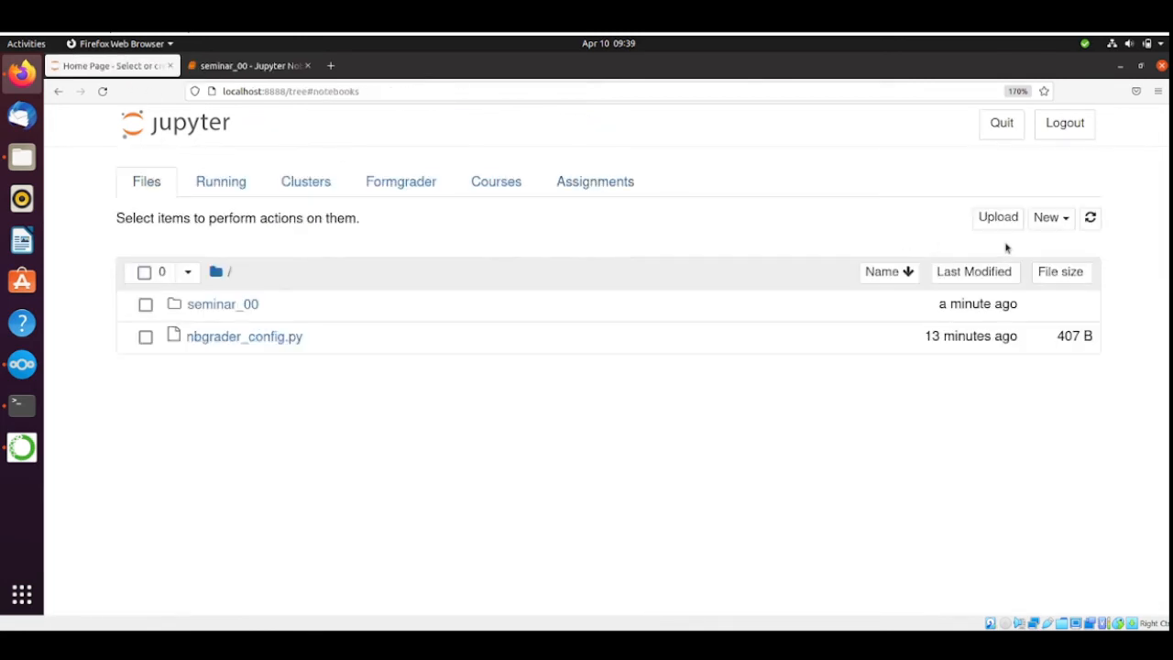
{"action": "left_click", "coordinate": [1067, 220]}
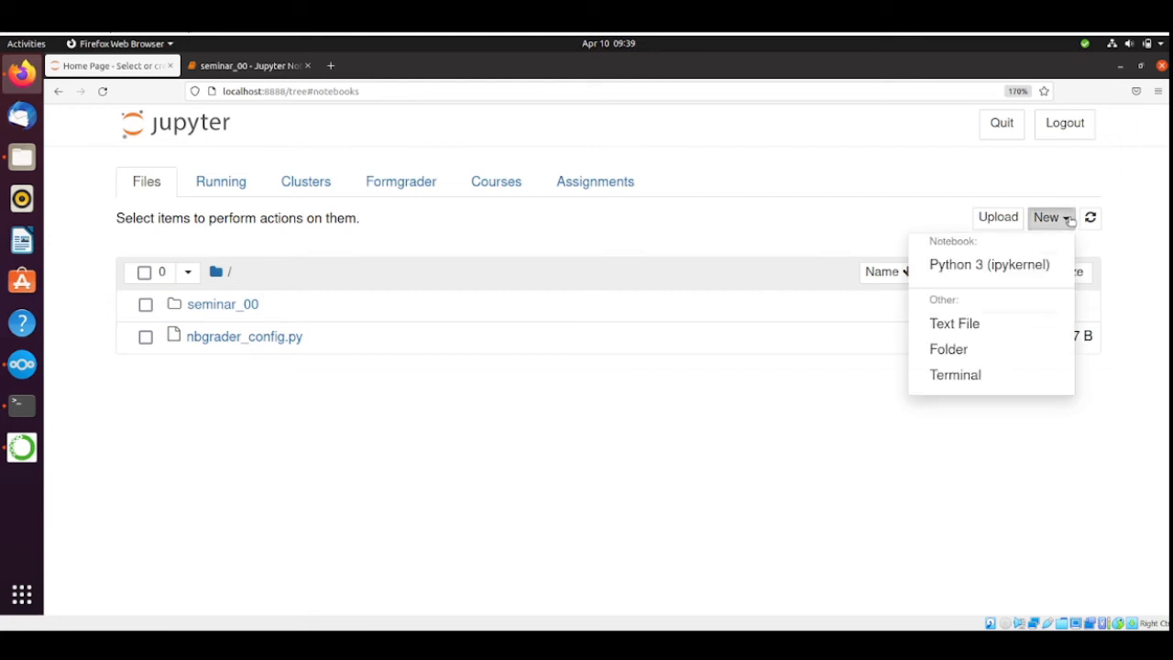
{"action": "left_click", "coordinate": [962, 380]}
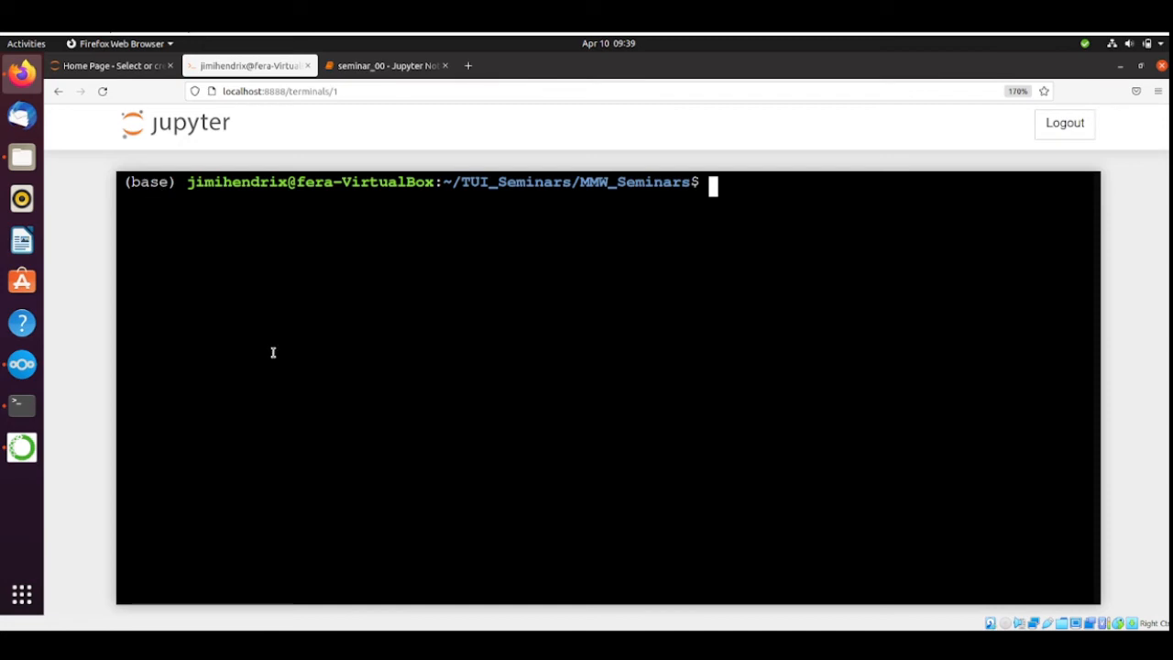
Activate the MMW_Seminars conda environment in the Jupyter terminal and list the folder's contents with ls.
{"action": "type", "text": "conda activate"}
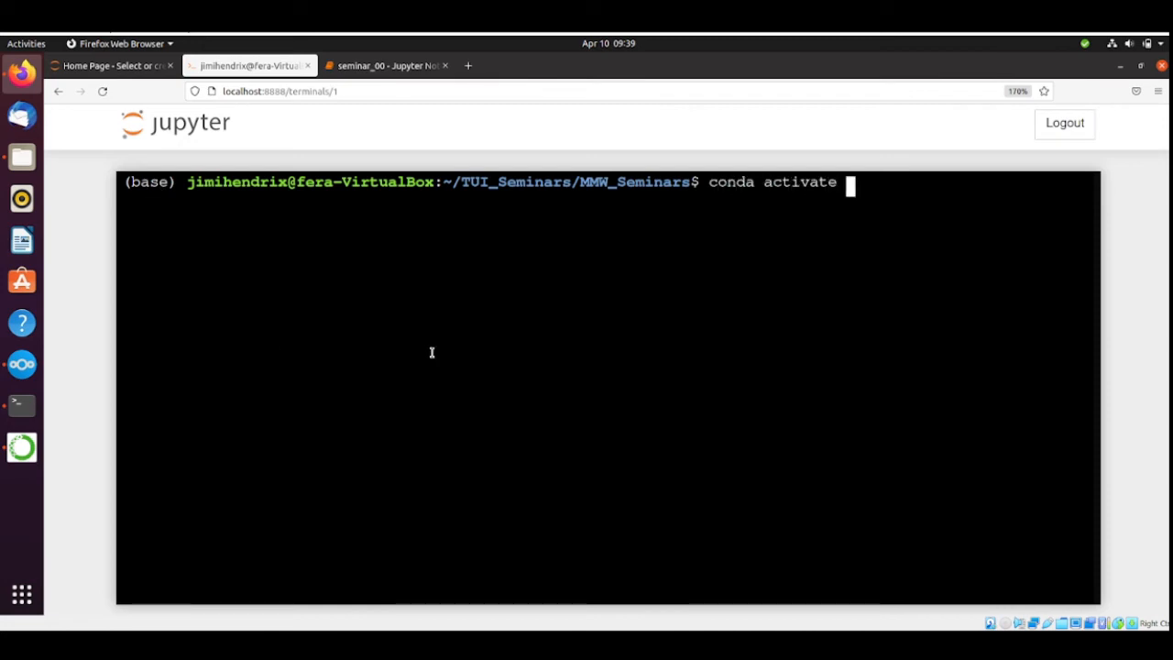
{"action": "type", "text": " MMW_Seminar"}
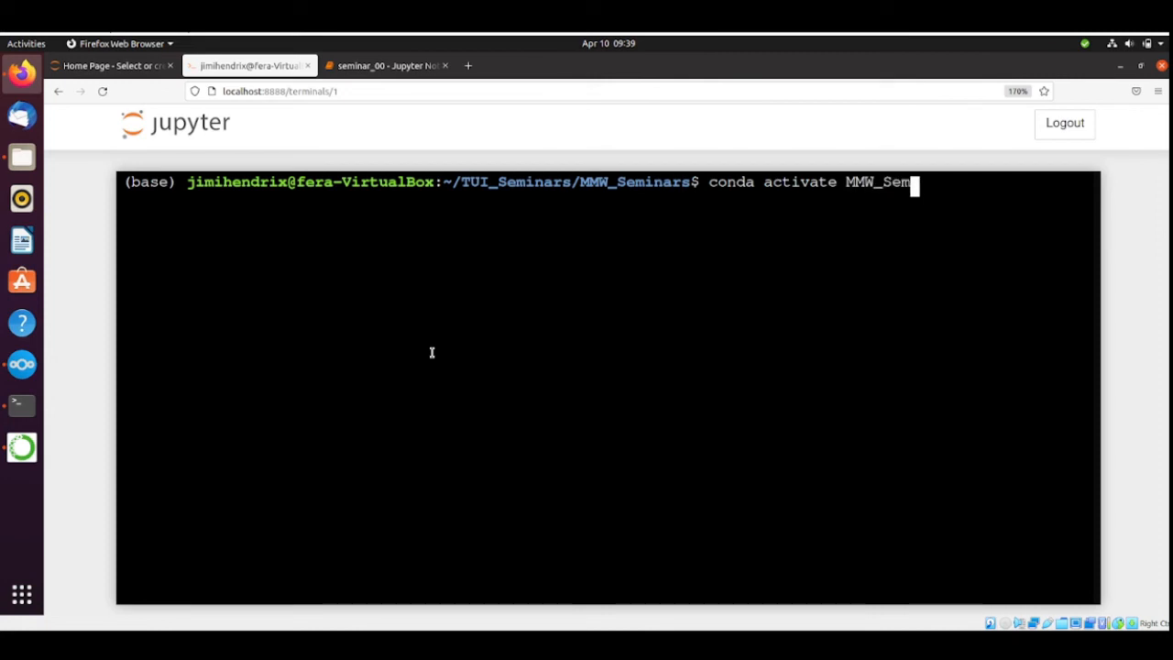
{"action": "type", "text": "s"}
{"action": "key", "text": "Return"}
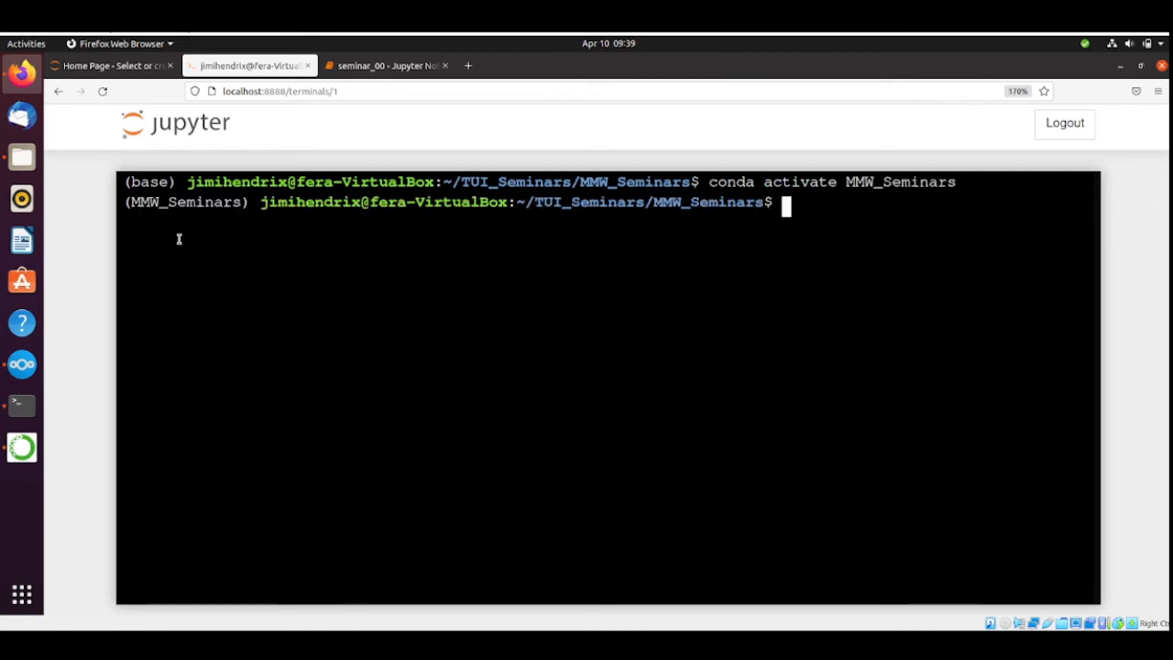
{"action": "type", "text": "ls"}
{"action": "key", "text": "Return"}
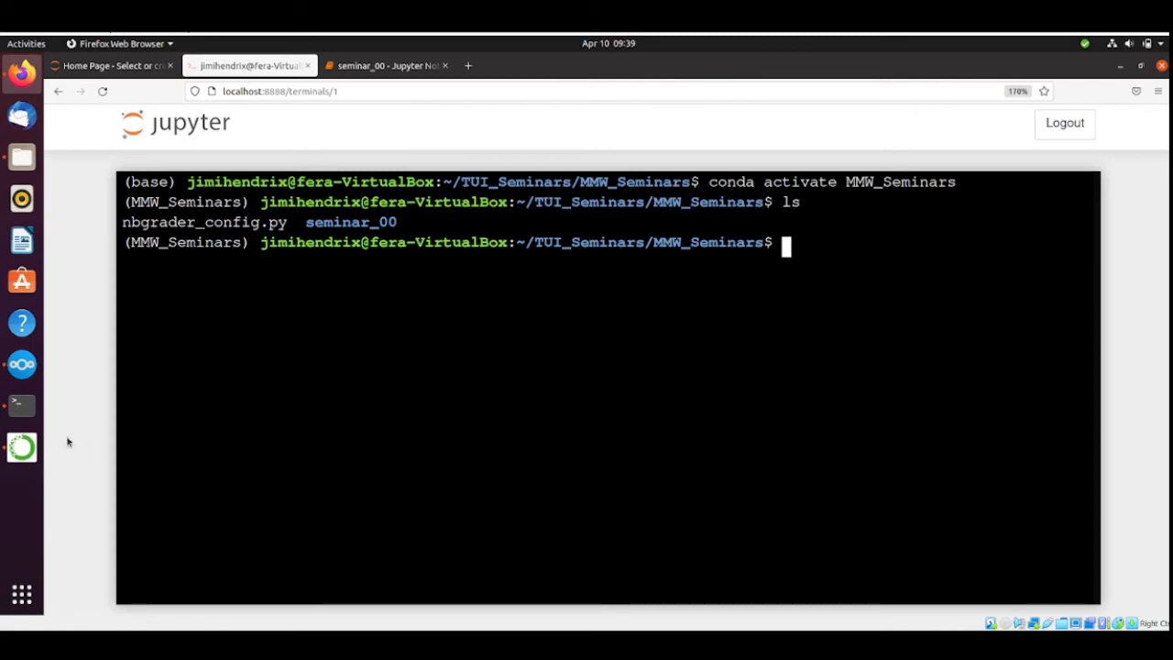
Switch to Anaconda Navigator and search the not installed packages of the MMW_Seminars environment for flask.
{"action": "left_click", "coordinate": [22, 447]}
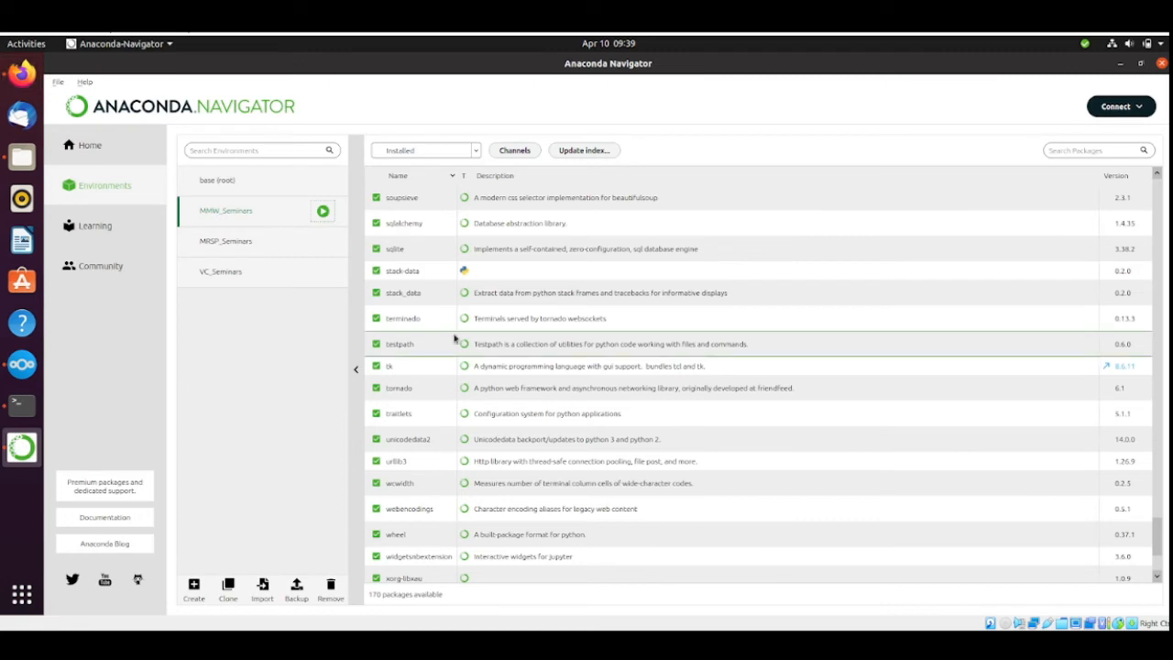
{"action": "left_click", "coordinate": [443, 155]}
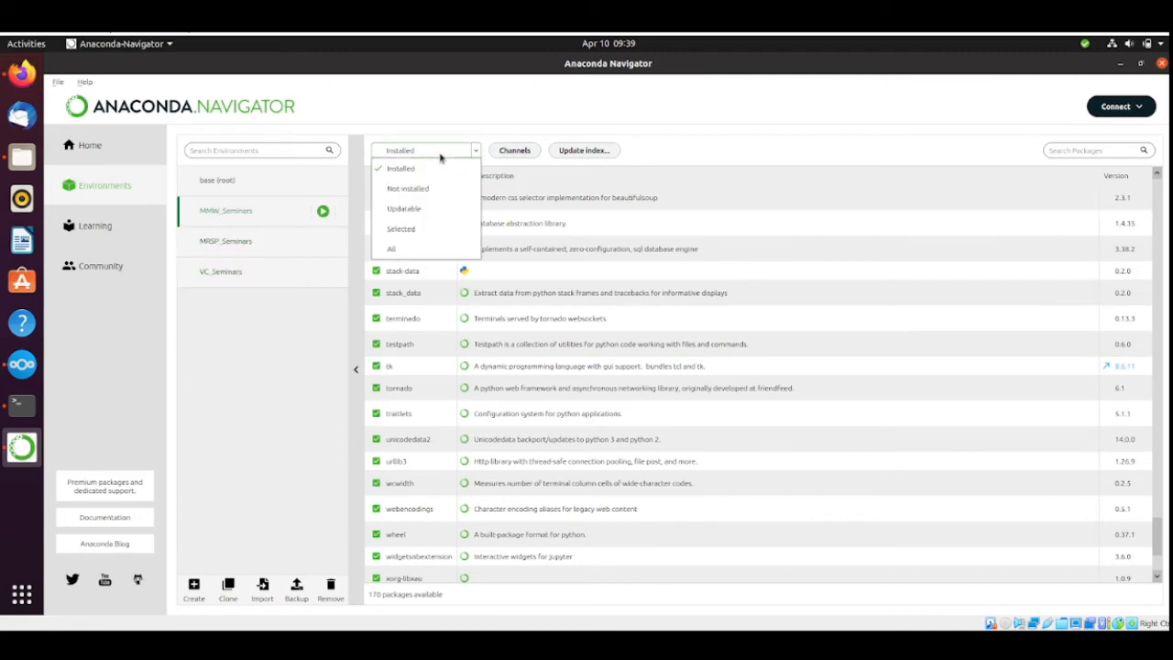
{"action": "left_click", "coordinate": [434, 189]}
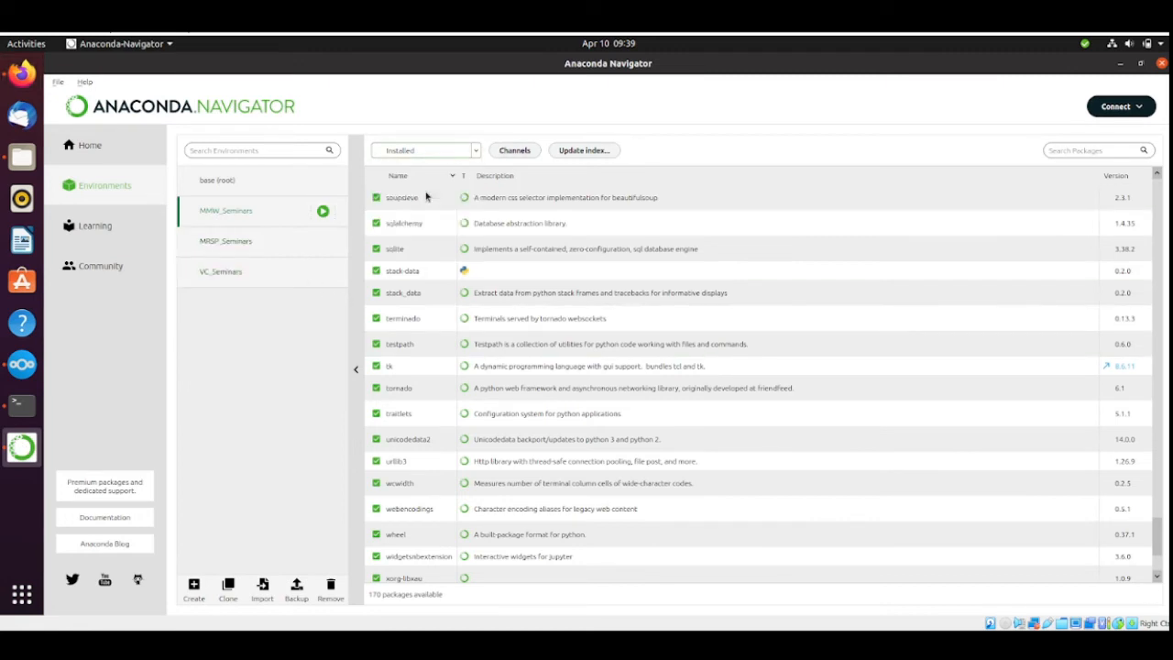
{"action": "left_click", "coordinate": [1086, 150]}
{"action": "type", "text": "flask"}
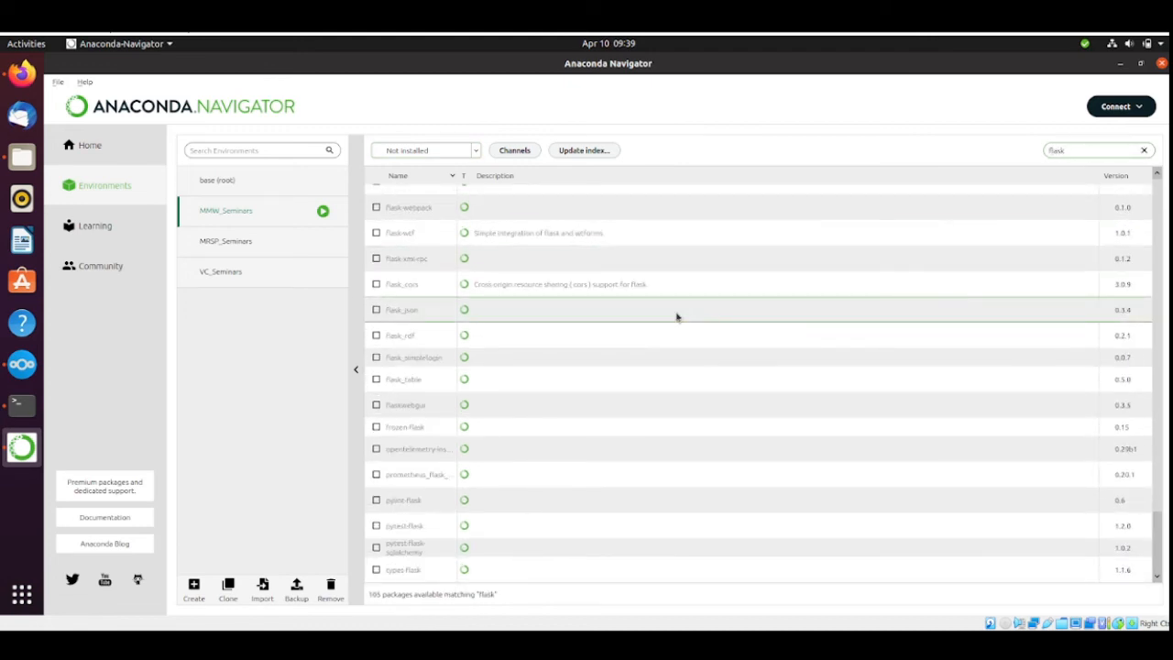
{"action": "scroll", "coordinate": [676, 317], "scroll_direction": "up", "scroll_amount": 1}
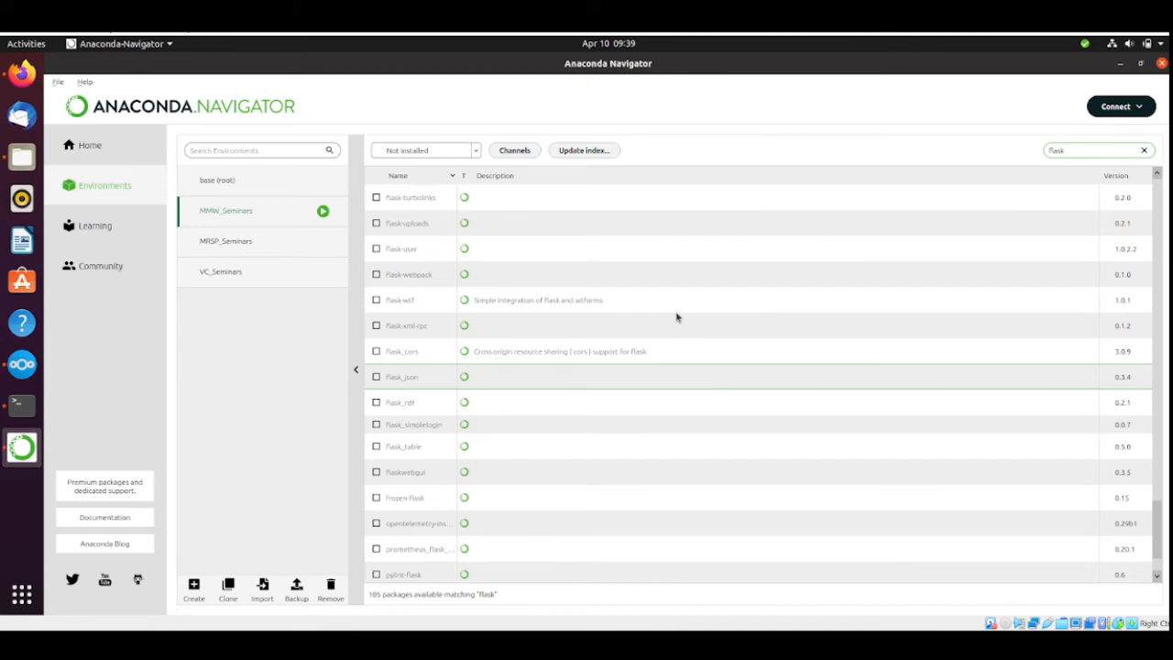
{"action": "scroll", "coordinate": [676, 317], "scroll_direction": "up", "scroll_amount": 20}
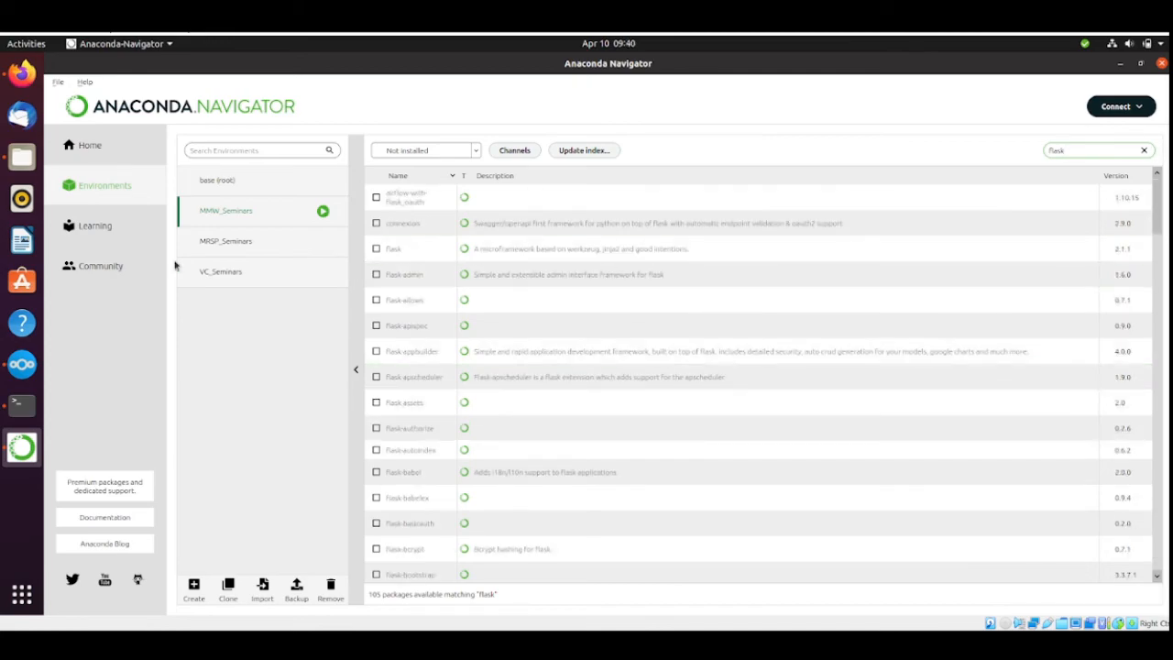
Back in Firefox's Jupyter terminal, run conda install -c conda-forge flask in the MMW_Seminars environment.
{"action": "left_click", "coordinate": [24, 405]}
{"action": "left_click", "coordinate": [24, 81]}
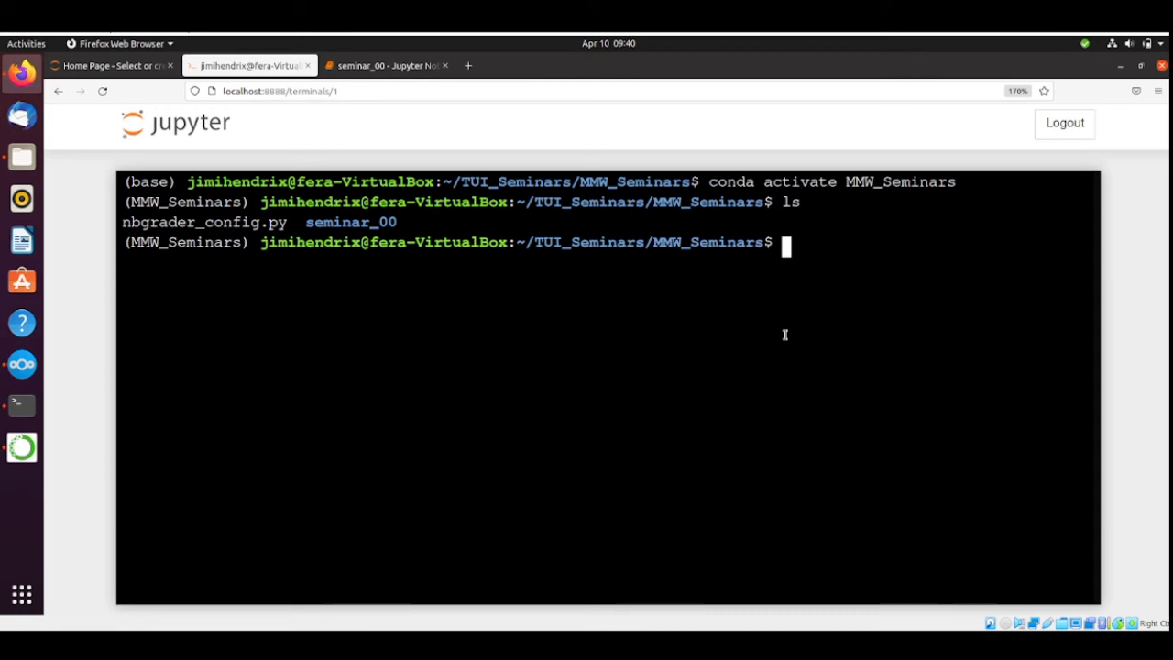
{"action": "type", "text": "conda "}
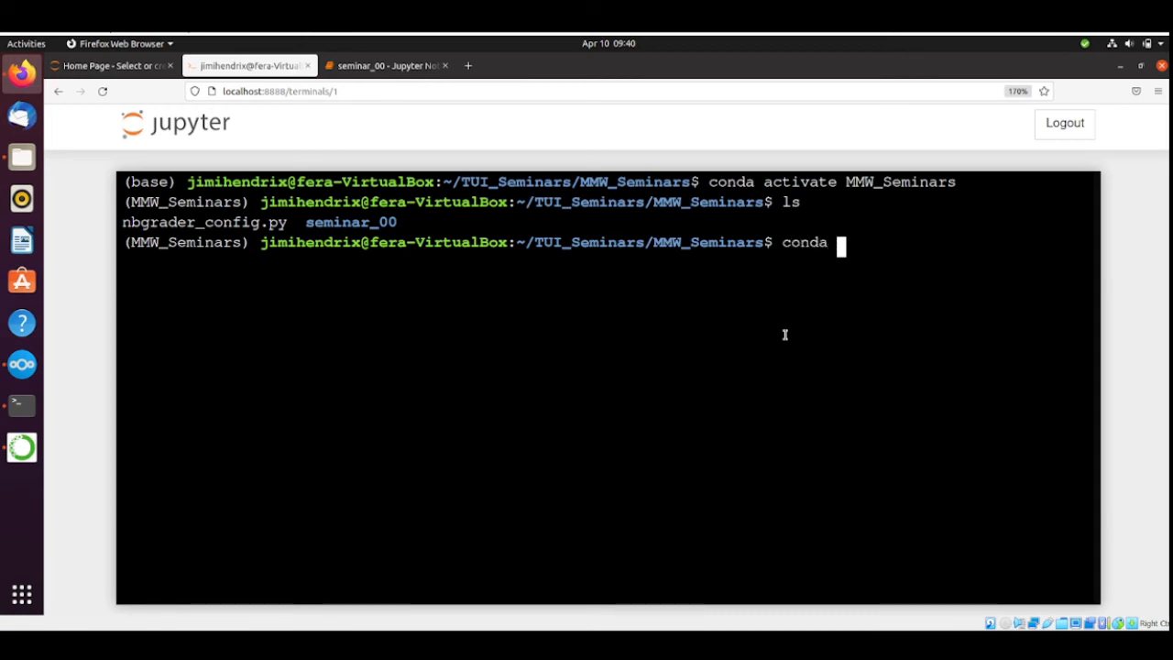
{"action": "type", "text": "install -"}
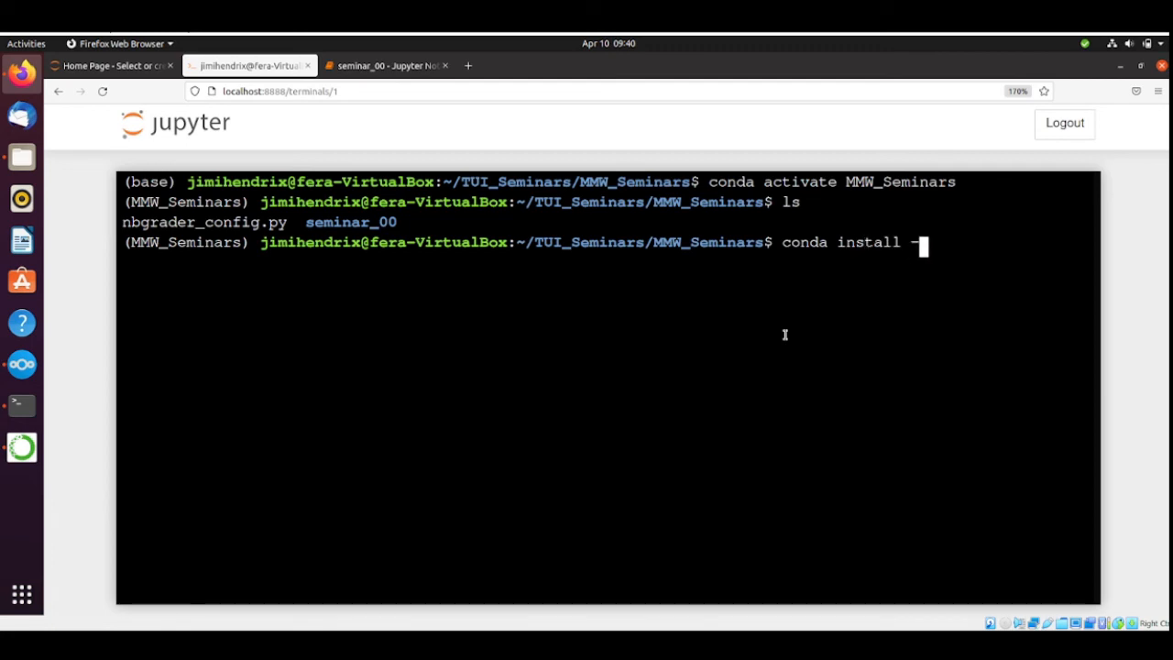
{"action": "type", "text": "c conda-forge "}
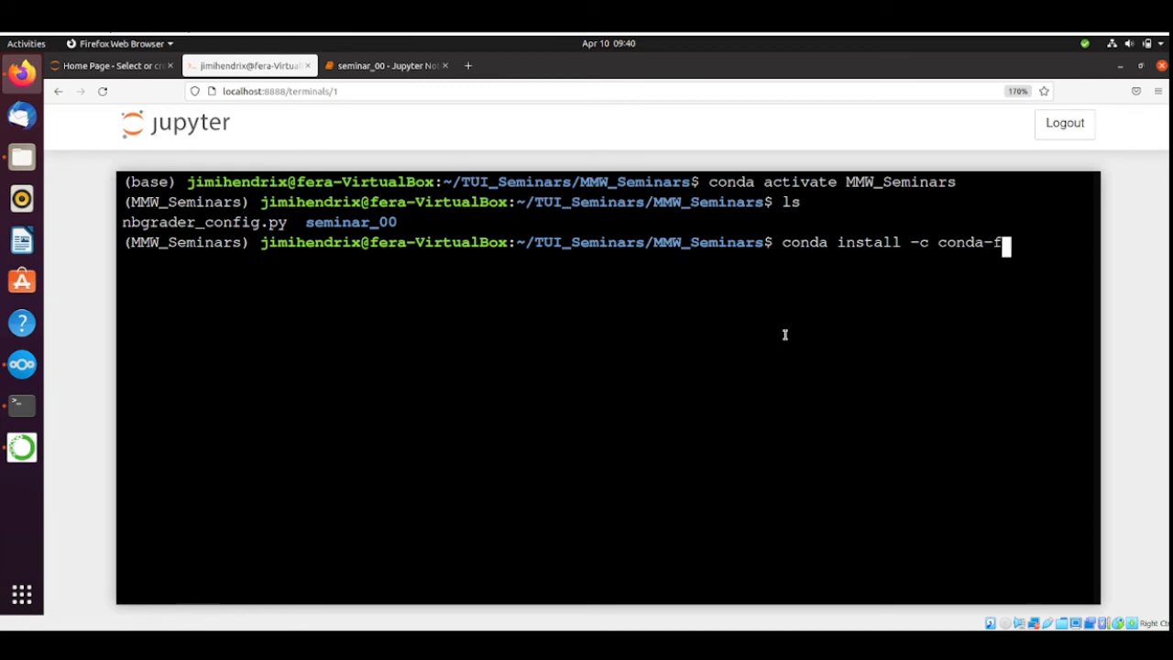
{"action": "type", "text": "flask"}
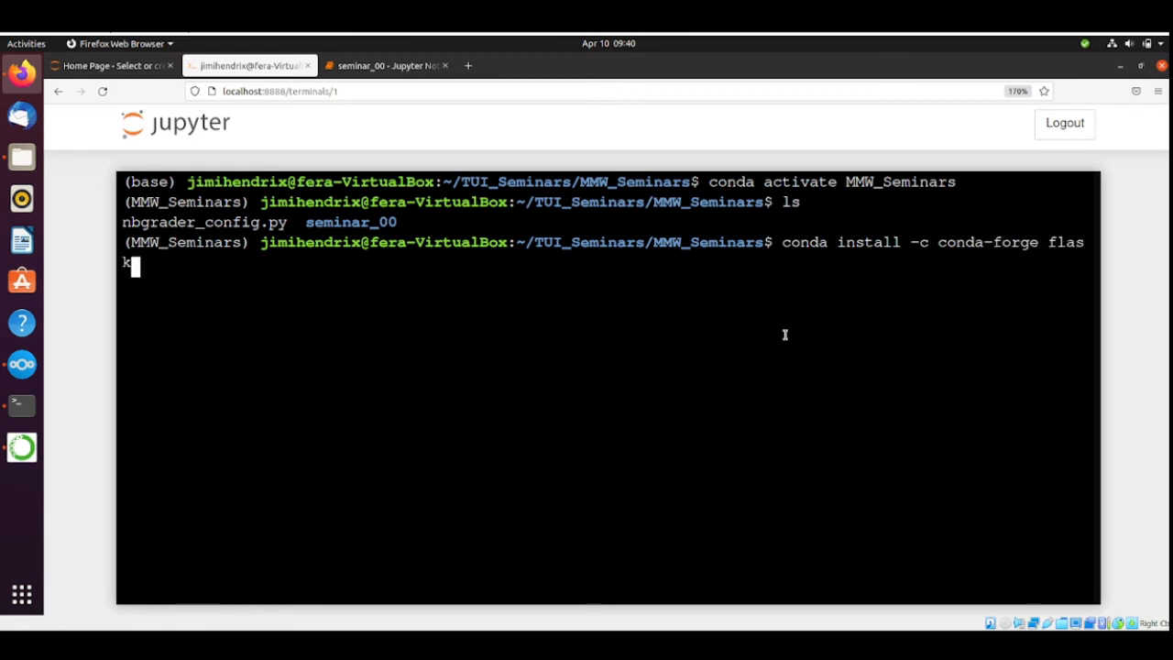
{"action": "key", "text": "Return"}
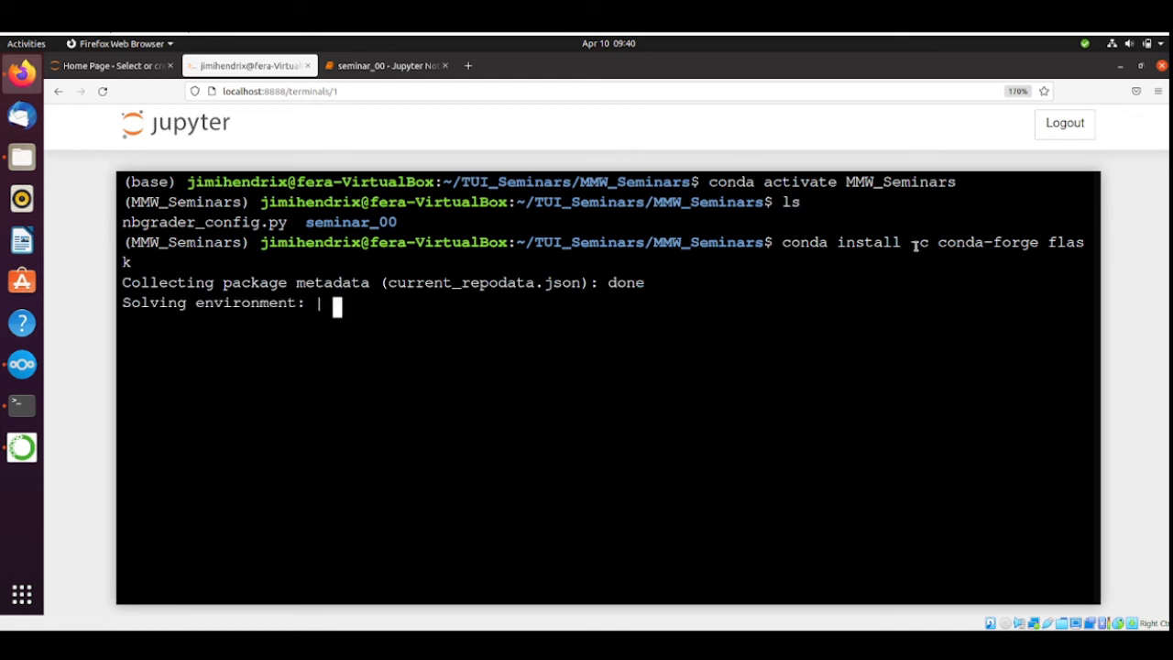
Look at the flask package list in Anaconda Navigator, and back in Firefox's terminal confirm the installation with y.
{"action": "left_click", "coordinate": [11, 451]}
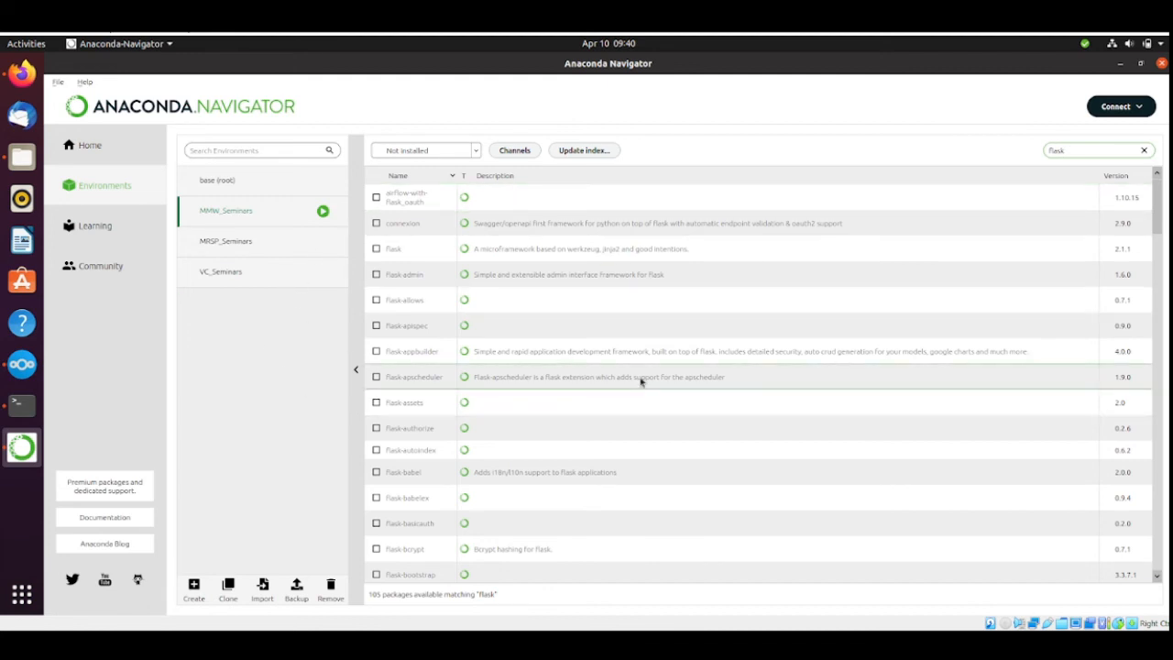
{"action": "left_click", "coordinate": [22, 73]}
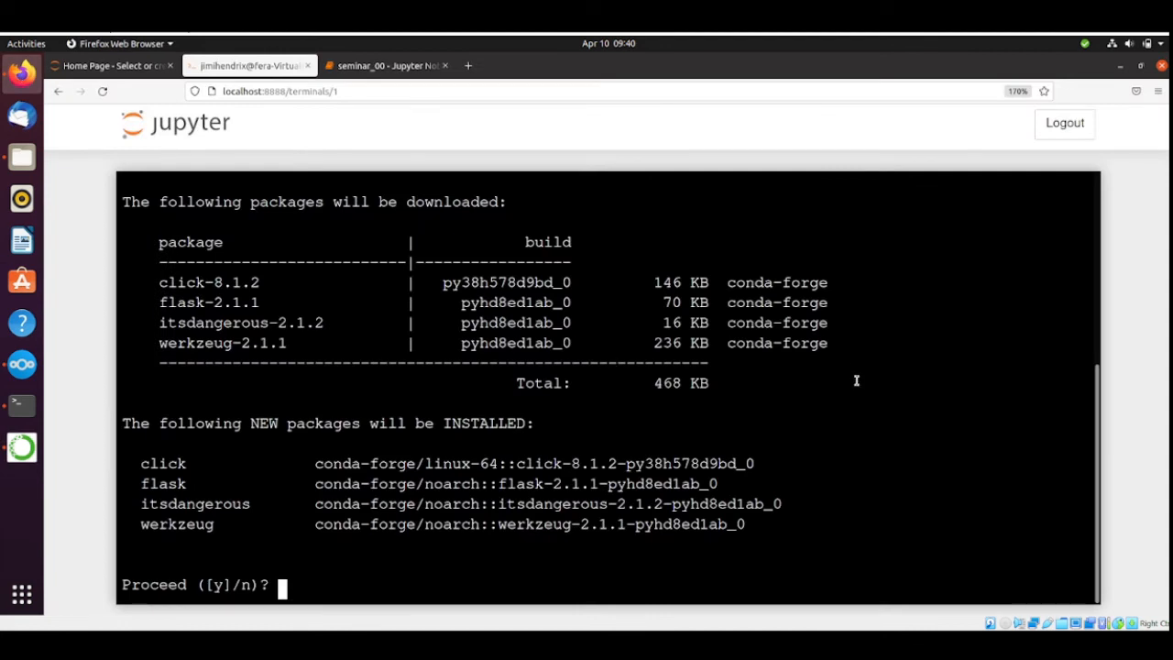
{"action": "type", "text": "y"}
{"action": "key", "text": "Return"}
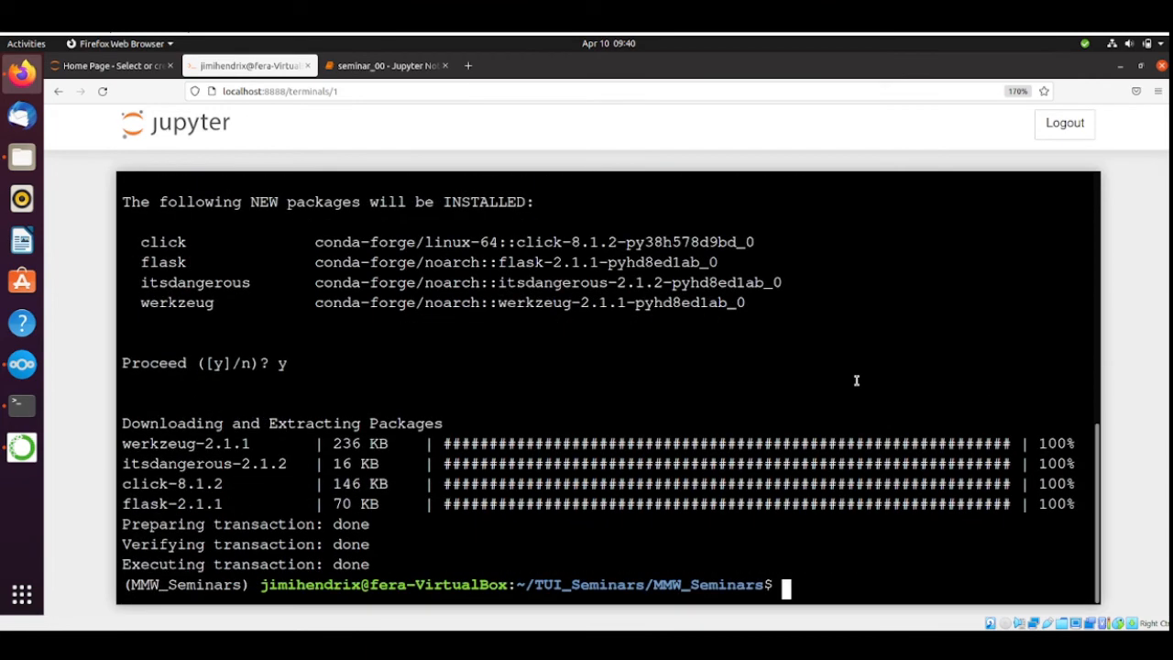
Return to the seminar_00 notebook and rerun its Check Packages and Versions cell.
{"action": "left_click", "coordinate": [389, 70]}
{"action": "scroll", "coordinate": [709, 306], "scroll_direction": "up", "scroll_amount": 2}
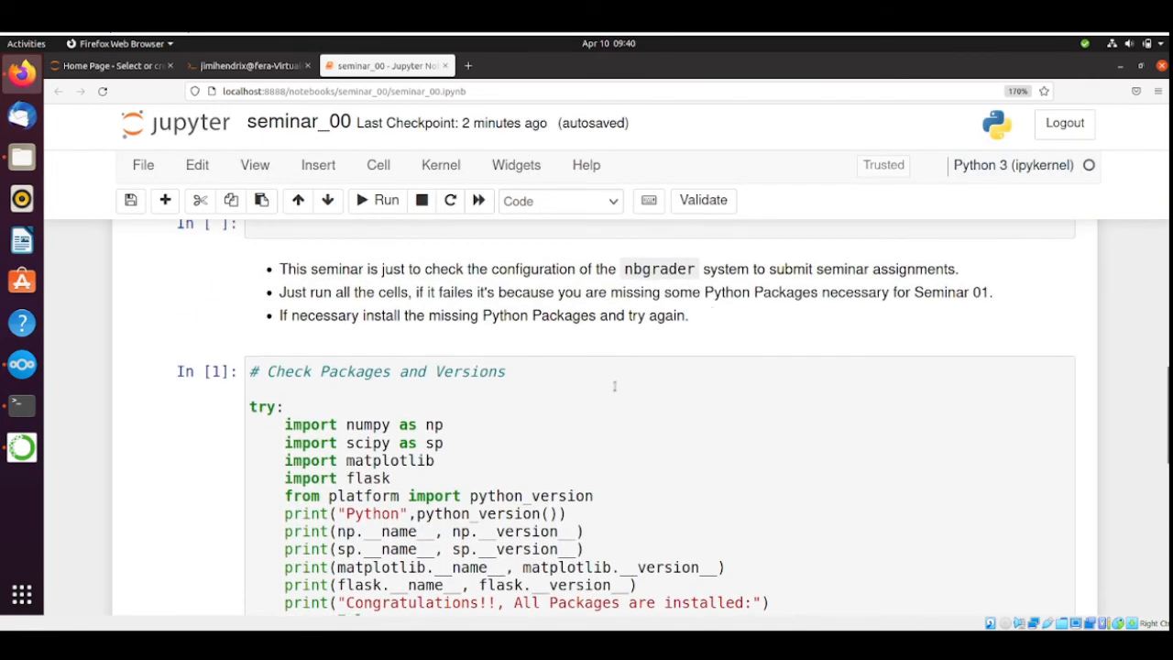
{"action": "left_click", "coordinate": [614, 385]}
{"action": "key", "text": "shift+Return"}
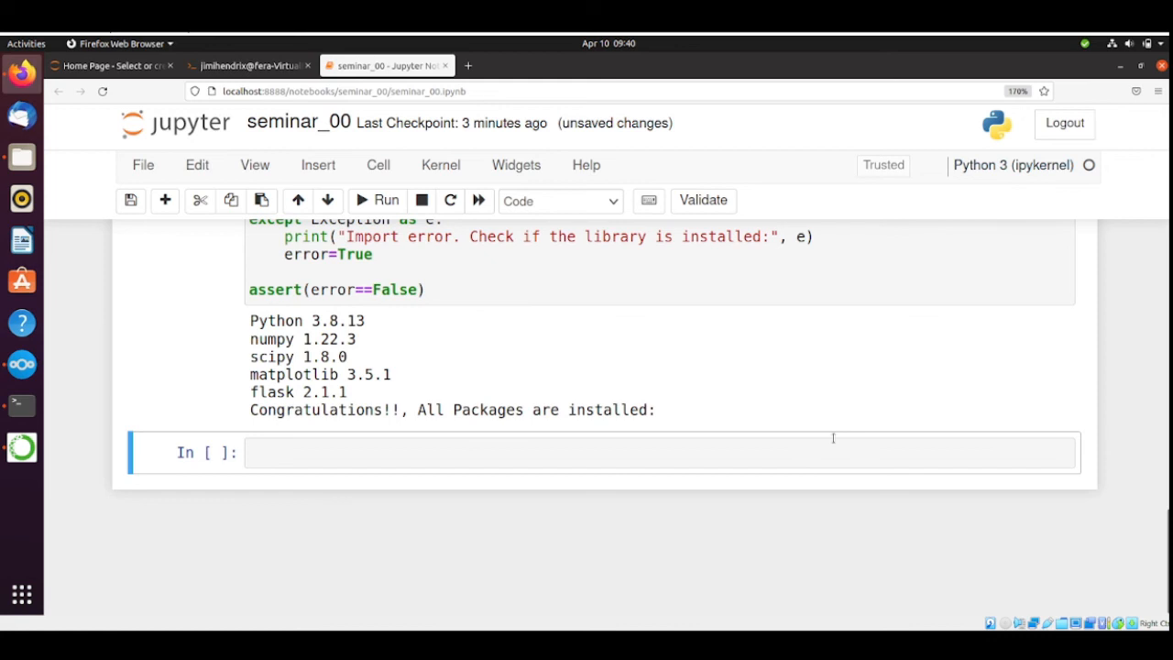
{"action": "scroll", "coordinate": [826, 396], "scroll_direction": "up", "scroll_amount": 3}
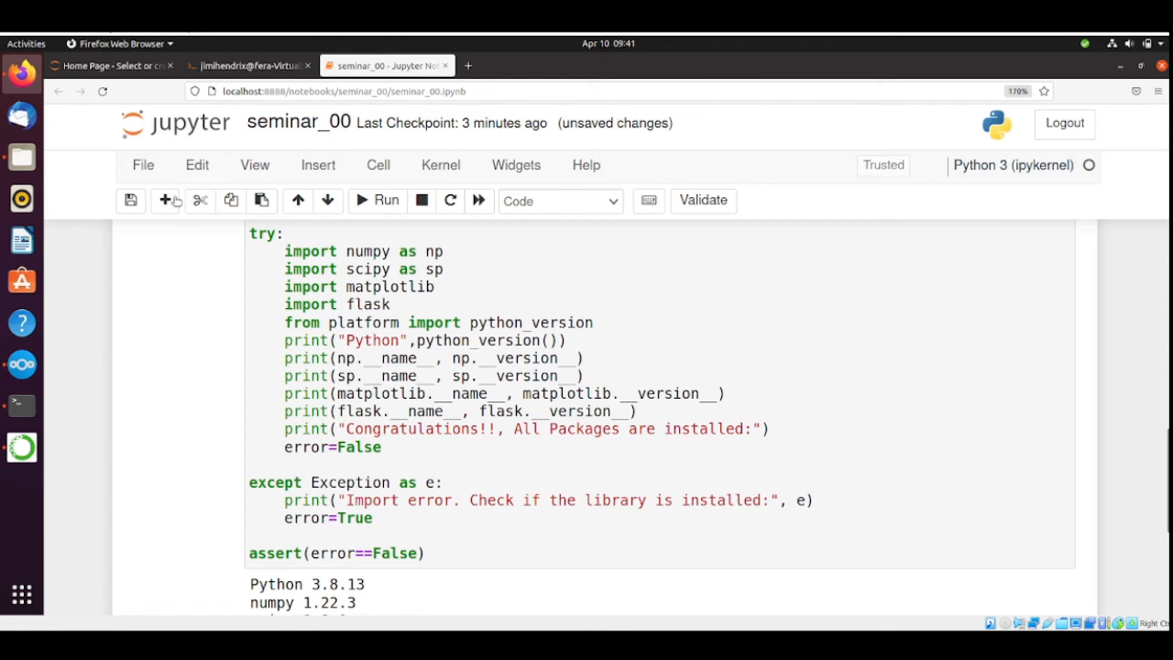
Save the seminar_00 notebook with a checkpoint, then close and halt it.
{"action": "left_click", "coordinate": [144, 166]}
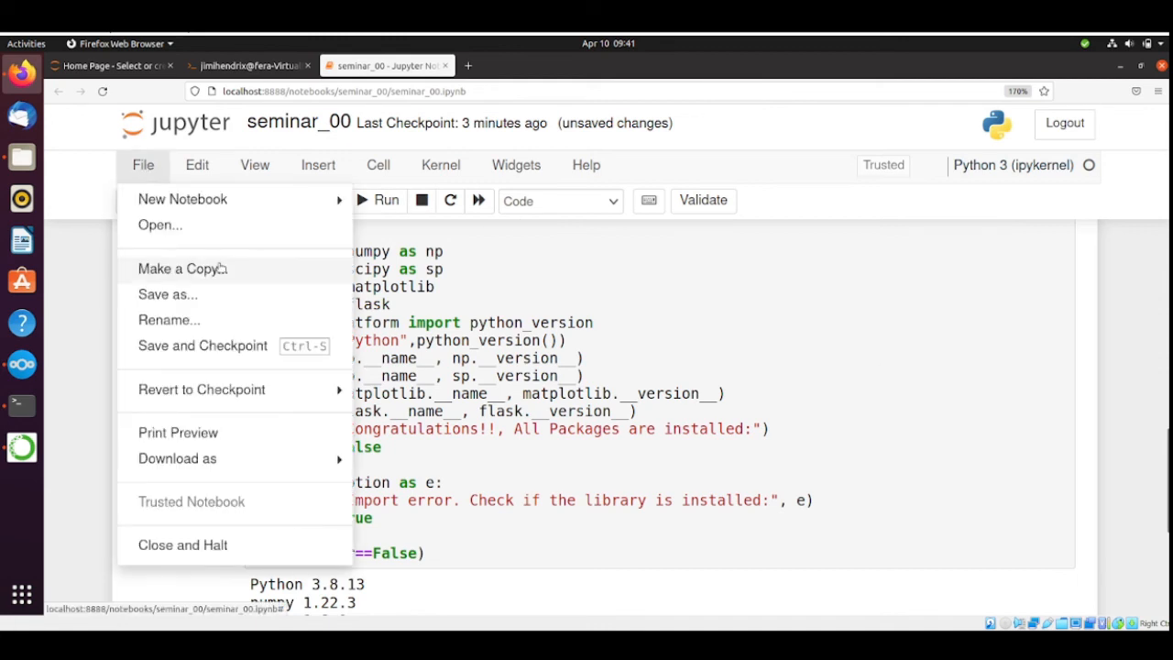
{"action": "left_click", "coordinate": [176, 347]}
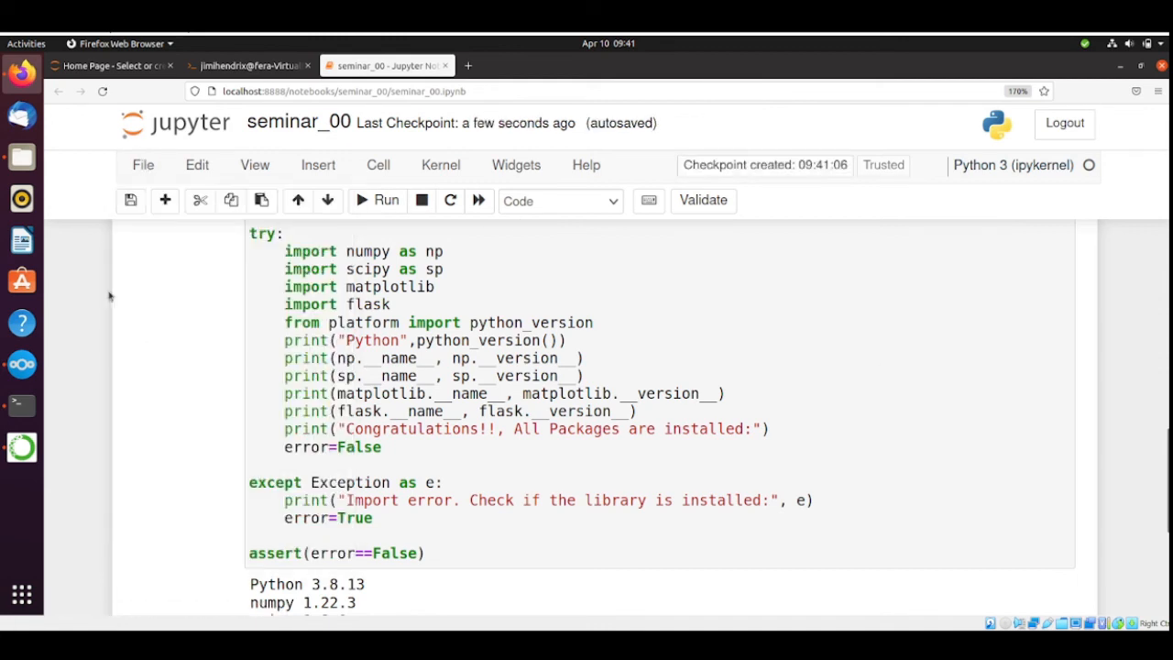
{"action": "left_click", "coordinate": [149, 167]}
{"action": "left_click", "coordinate": [216, 541]}
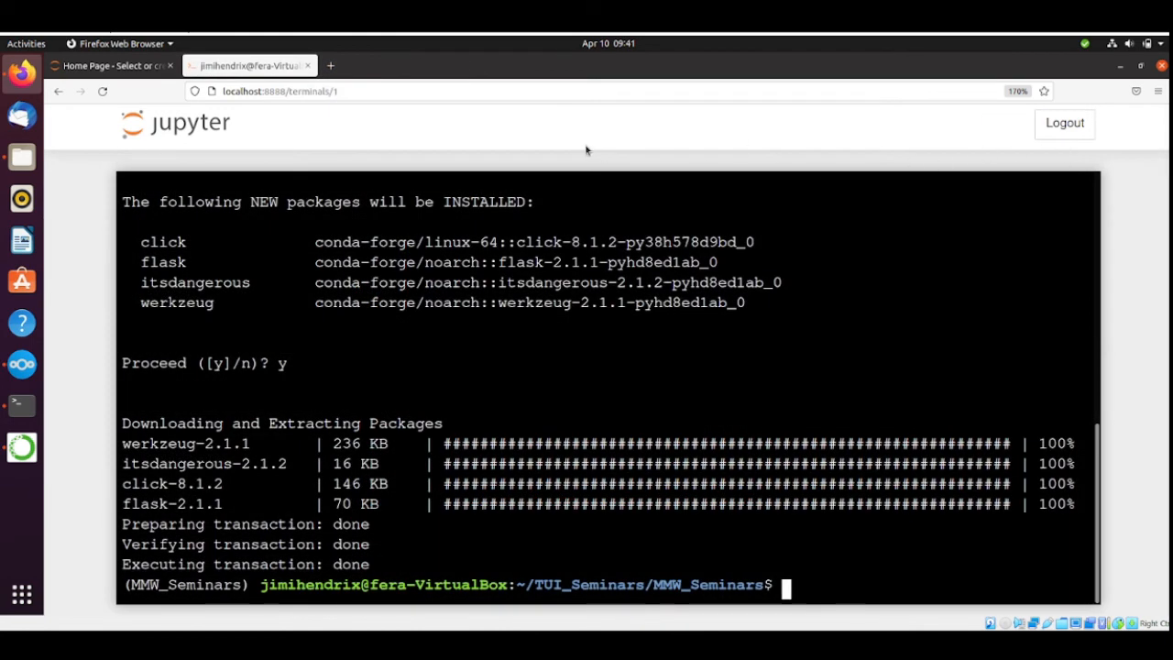
Submit the downloaded seminar_00 assignment for the MMW course from Jupyter's Home Page.
{"action": "left_click", "coordinate": [112, 66]}
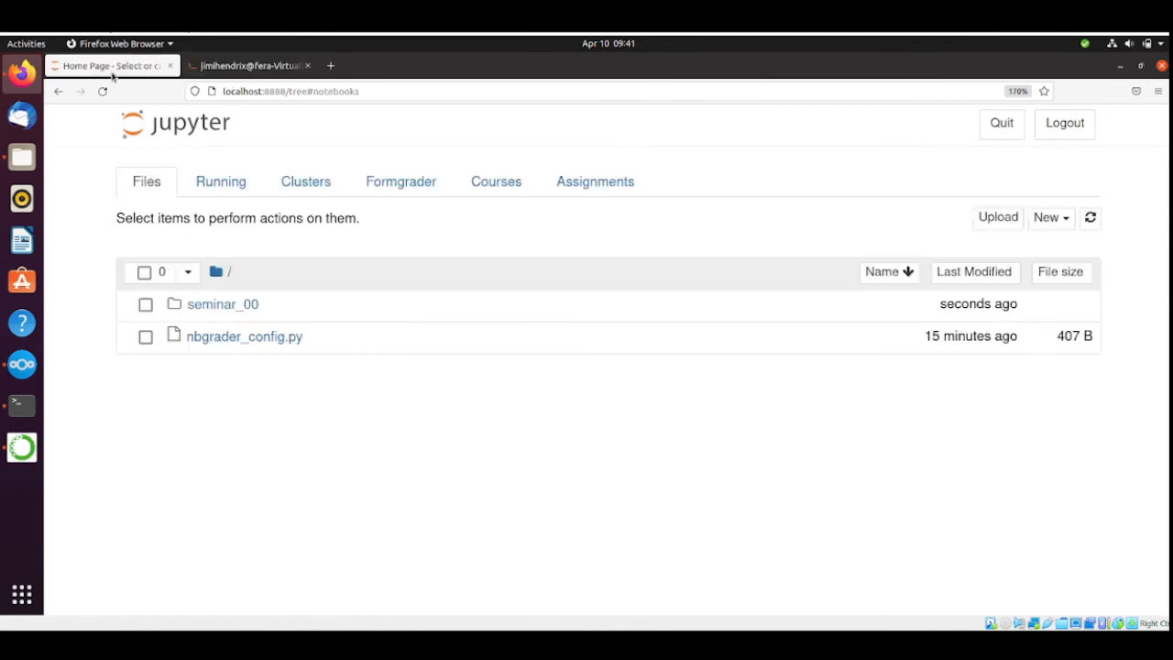
{"action": "left_click", "coordinate": [601, 185]}
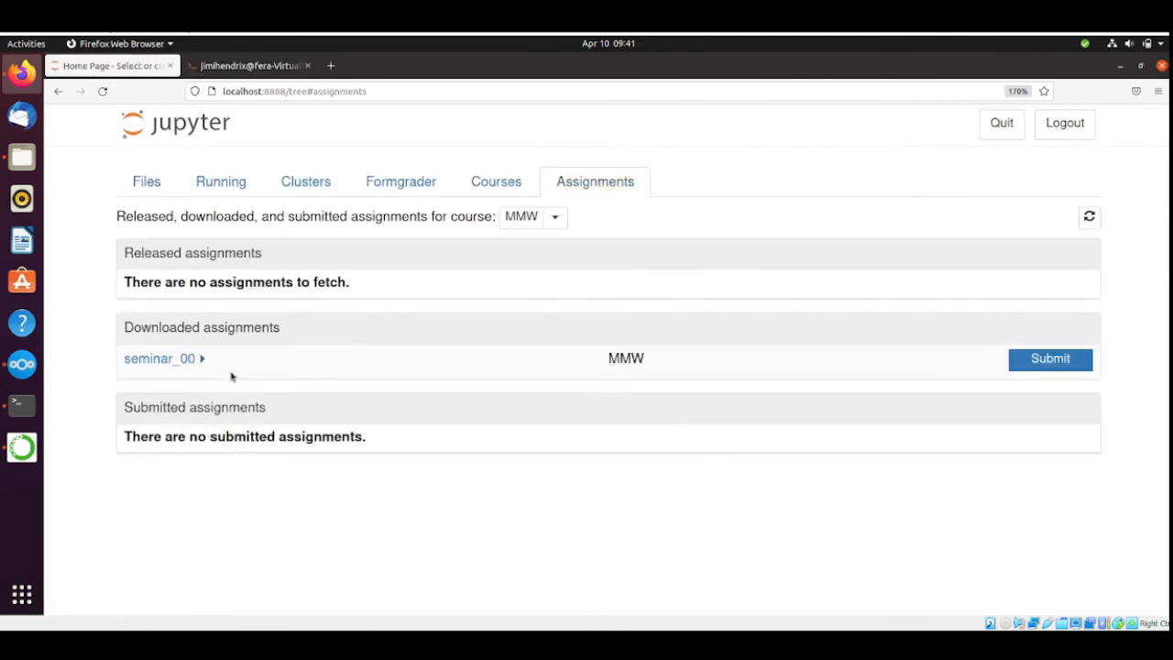
{"action": "left_click", "coordinate": [1047, 363]}
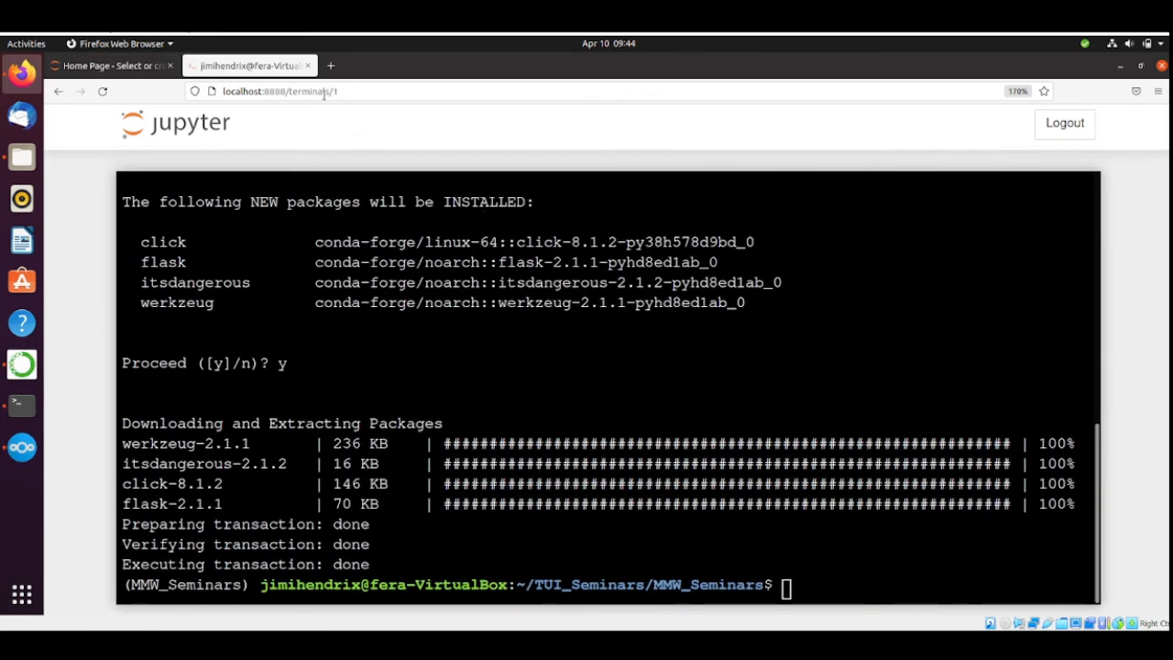
Close the Jupyter terminal page, shut down the Jupyter server, and dismiss the shutdown notice.
{"action": "left_click", "coordinate": [307, 66]}
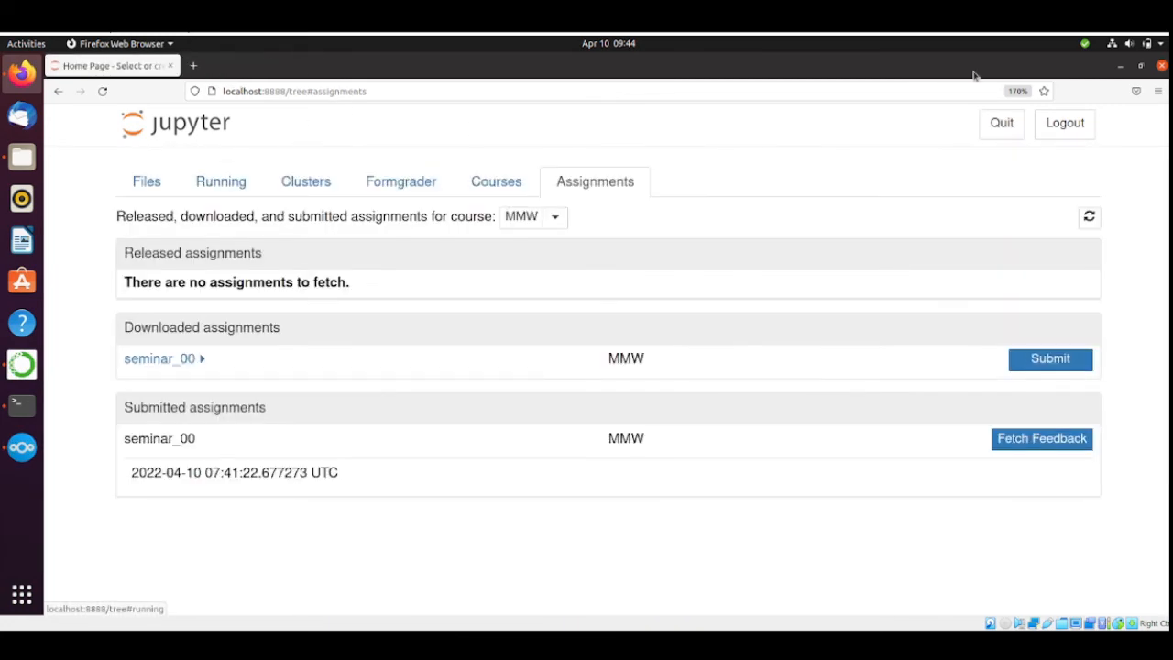
{"action": "left_click", "coordinate": [1012, 138]}
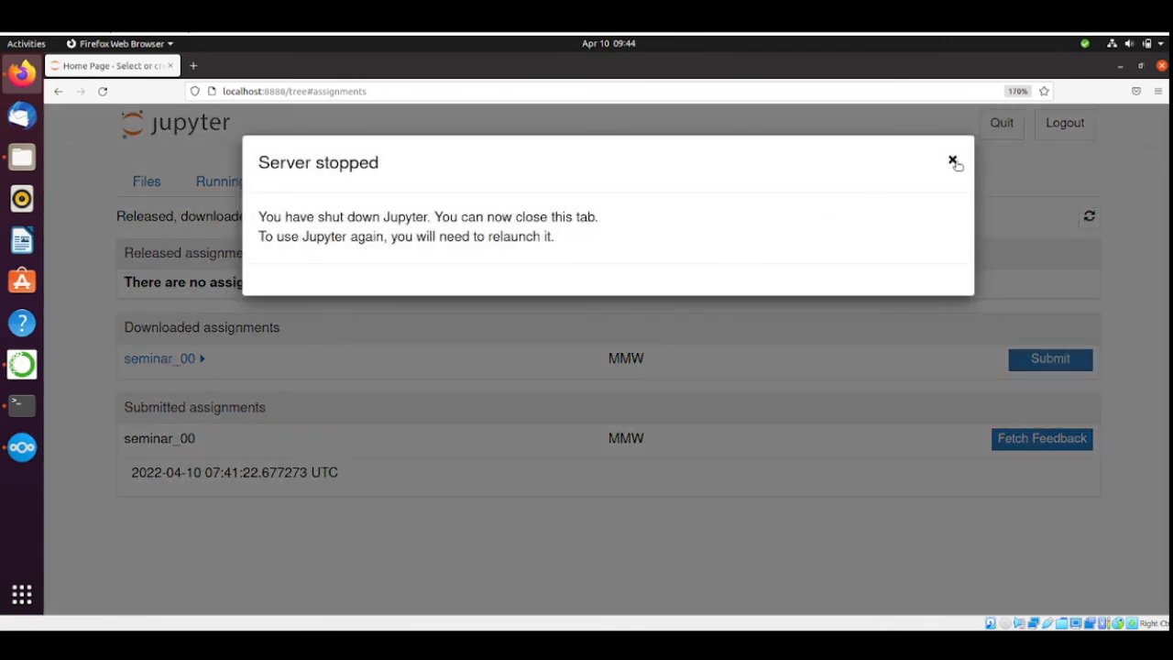
{"action": "left_click", "coordinate": [954, 163]}
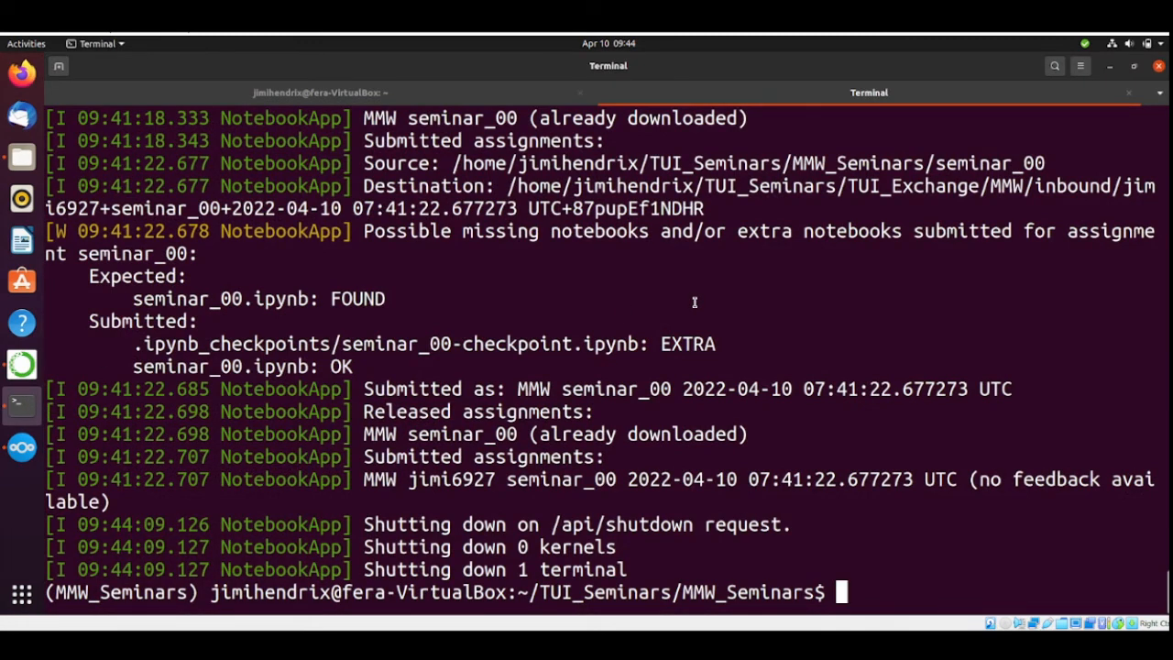
Switch to the Terminal, list the MMW_Seminars folder on a cleared screen with ls, and relaunch Jupyter Notebook.
{"action": "type", "text": "clear"}
{"action": "key", "text": "Return"}
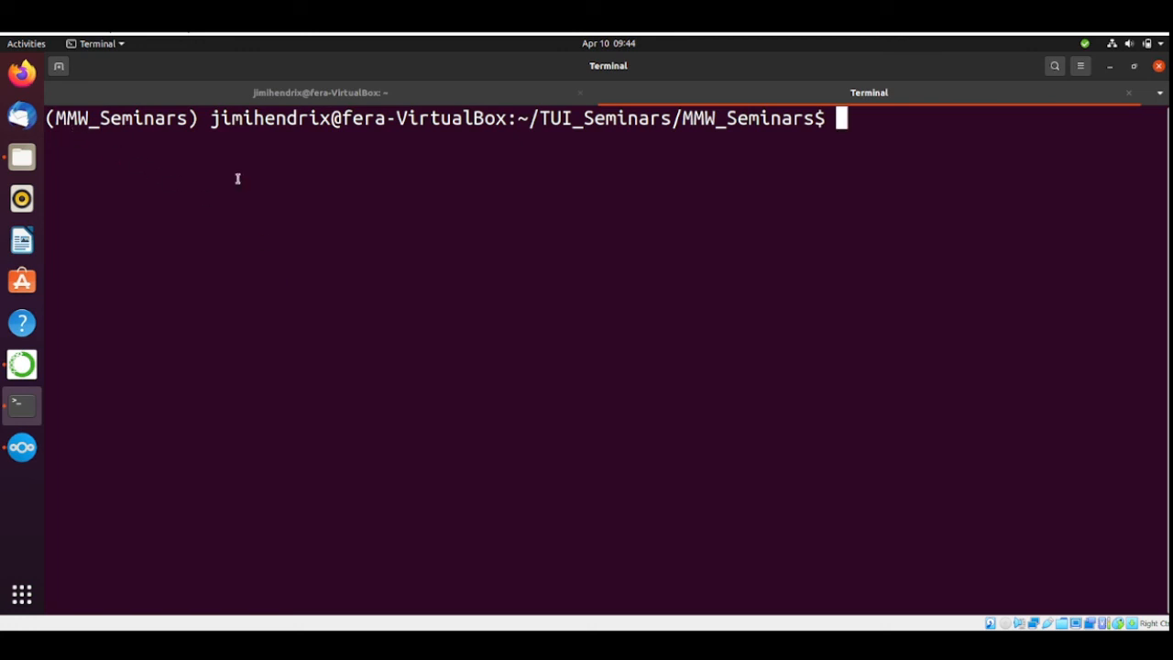
{"action": "type", "text": "ls"}
{"action": "key", "text": "Return"}
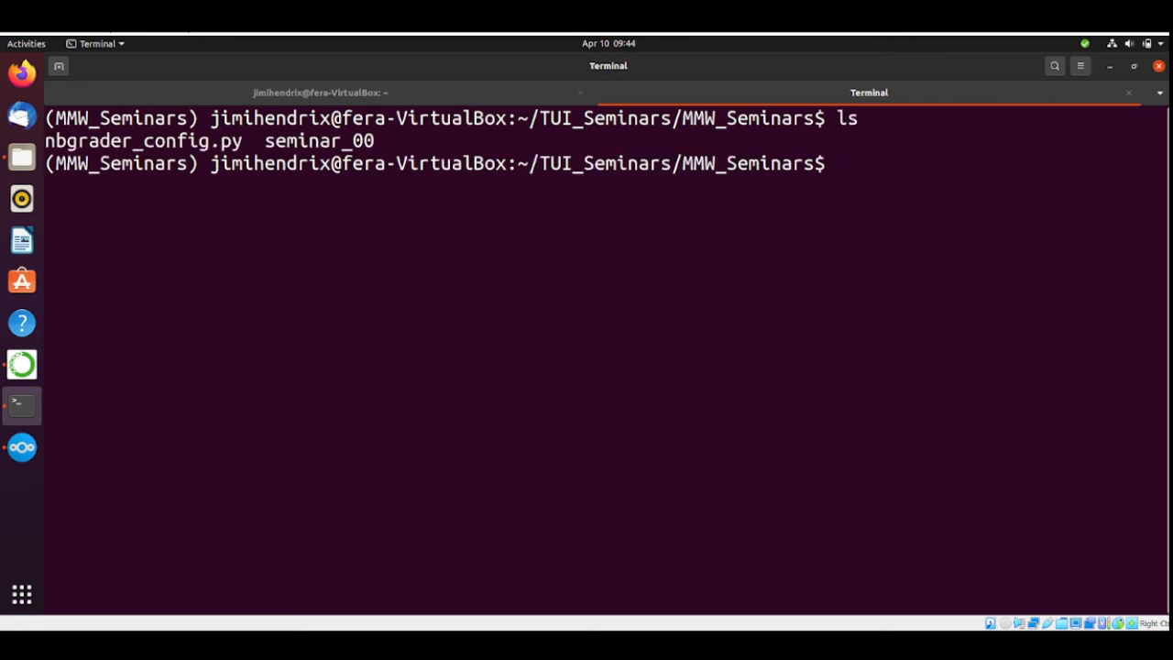
{"action": "type", "text": "jupyter no"}
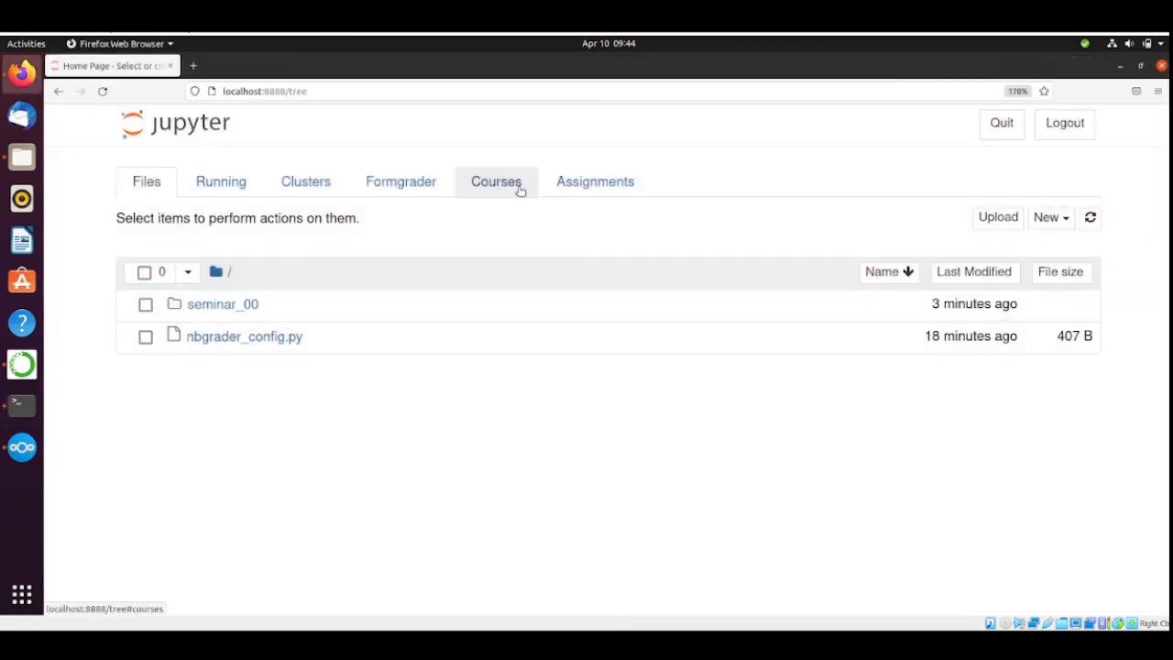
In Firefox, show the MMW assignments, then fetch and open the feedback for the submitted seminar_00.
{"action": "left_click", "coordinate": [583, 187]}
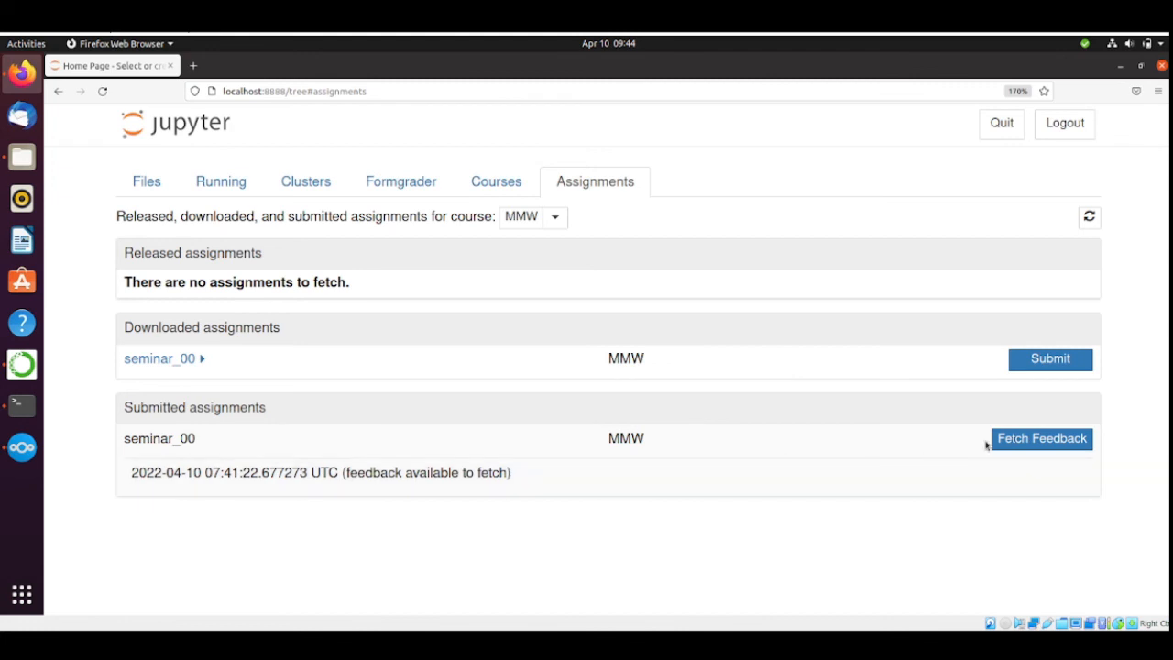
{"action": "left_click", "coordinate": [1065, 445]}
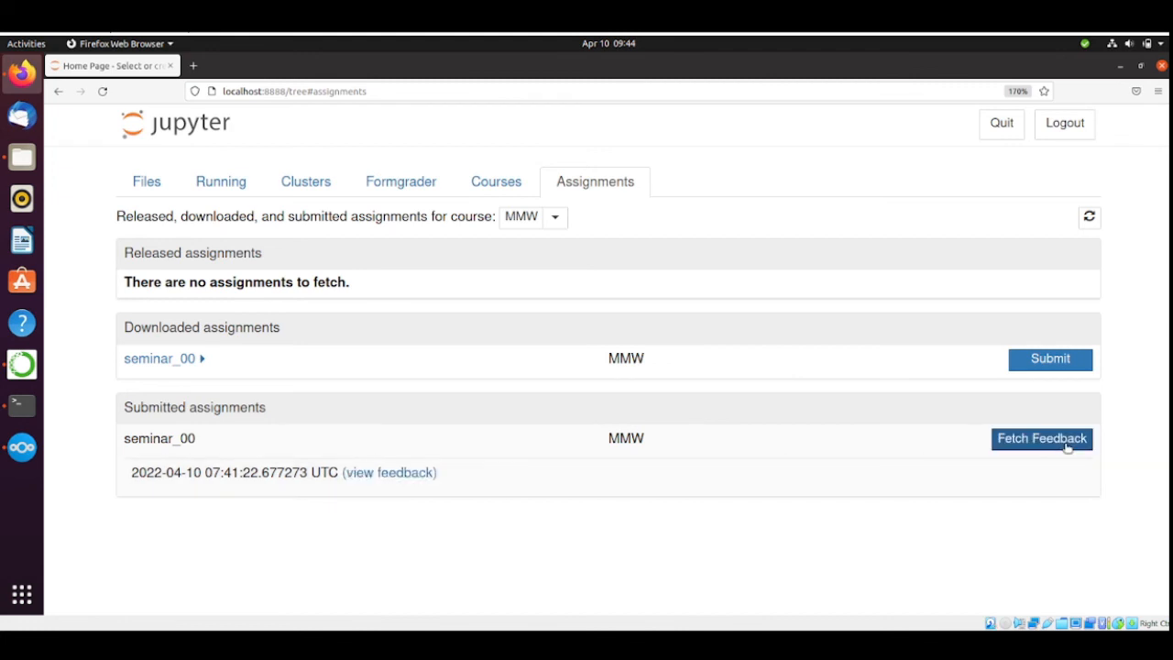
{"action": "left_click", "coordinate": [419, 475]}
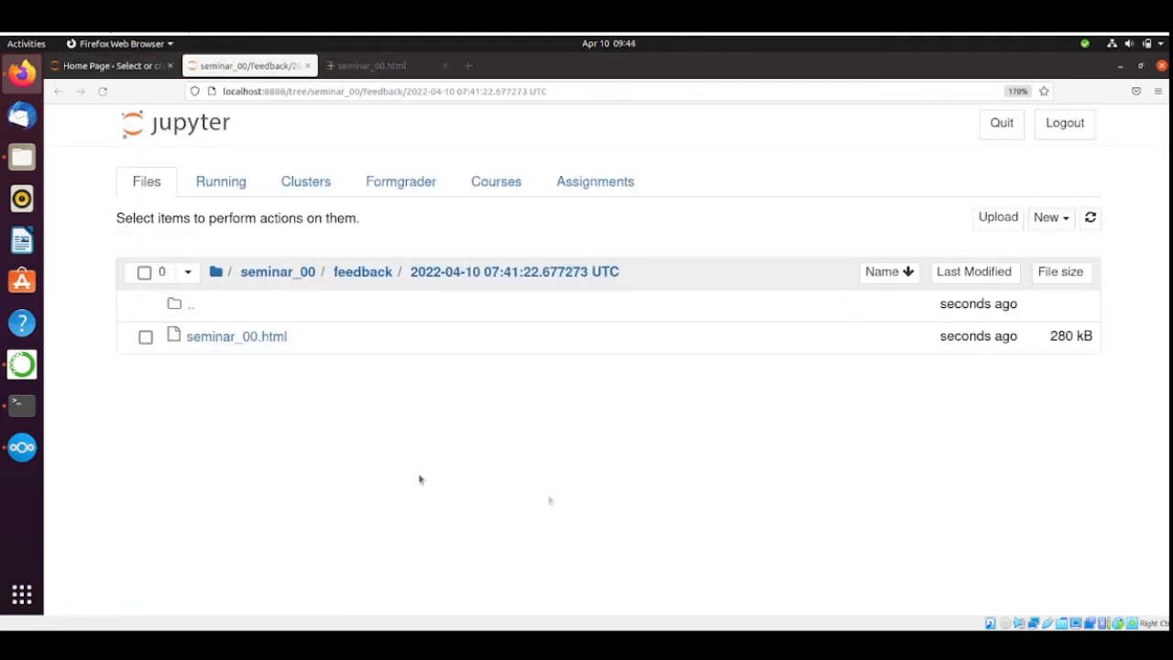